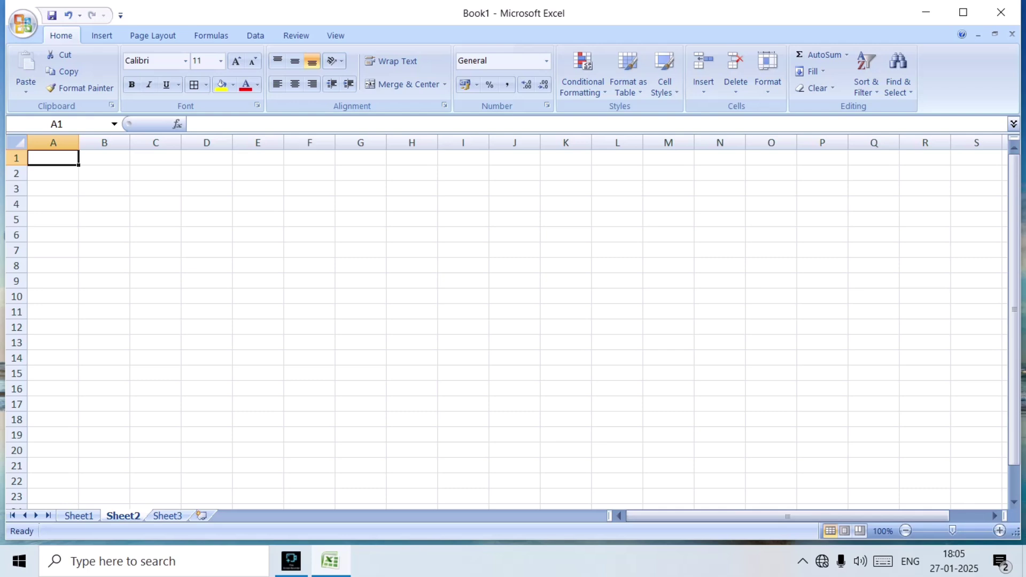
- Enter the headings S.NO, ITEM NAME and NO OF ITEMS in cells A1 to C1 of Sheet2
text(S.)
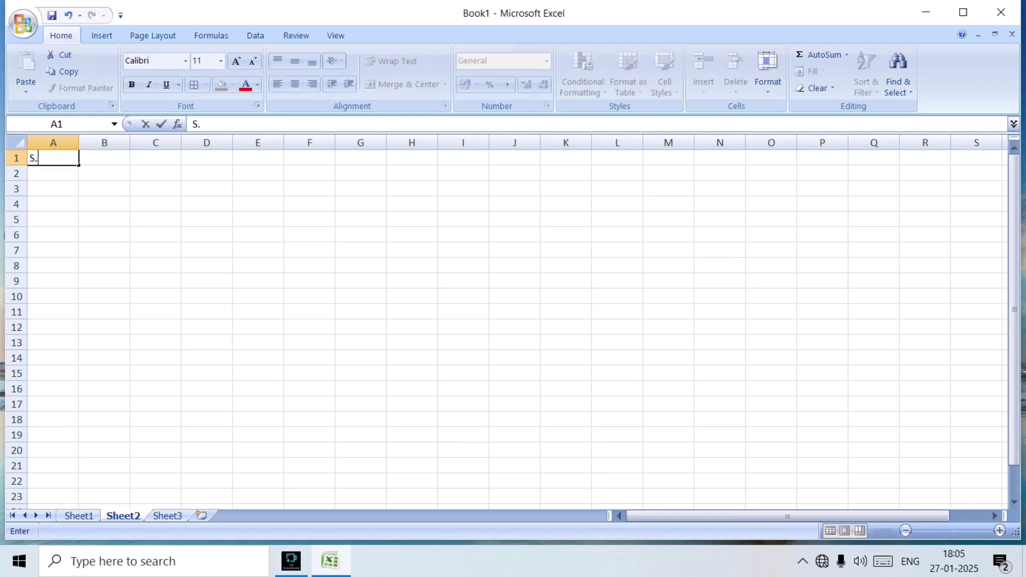
text(NO)
key(Tab)
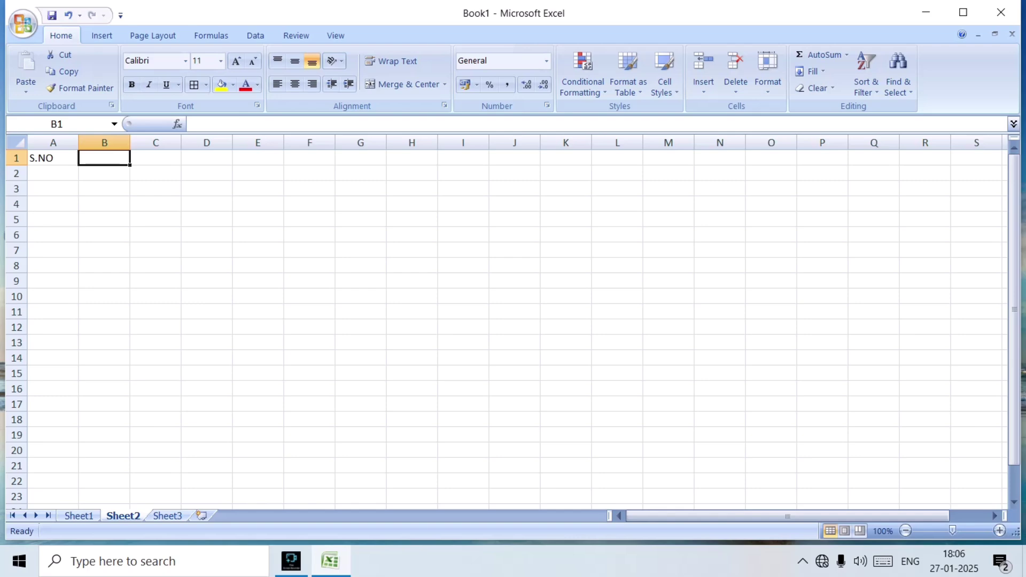
text(ITEM)
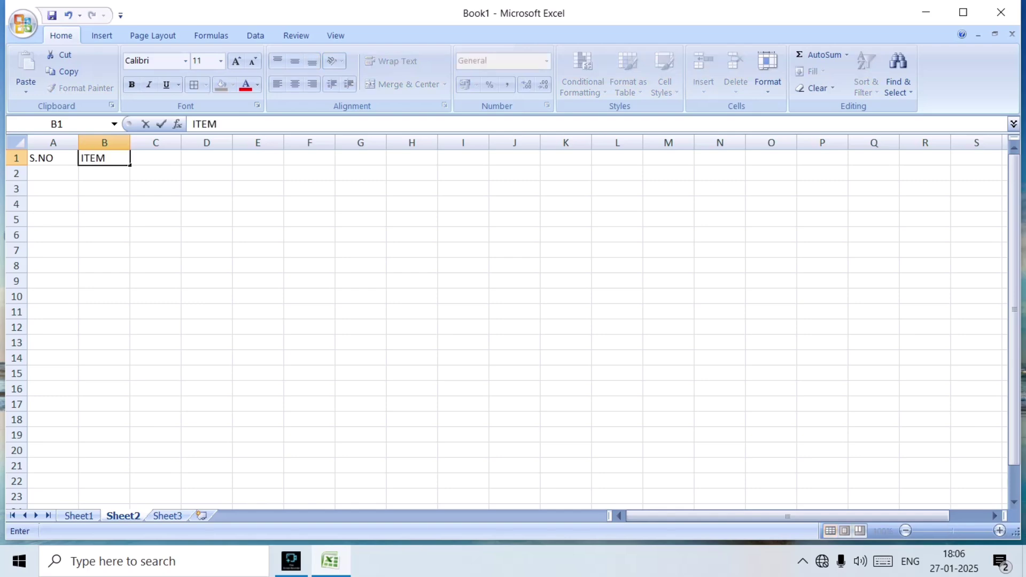
text( NAME)
key(Tab)
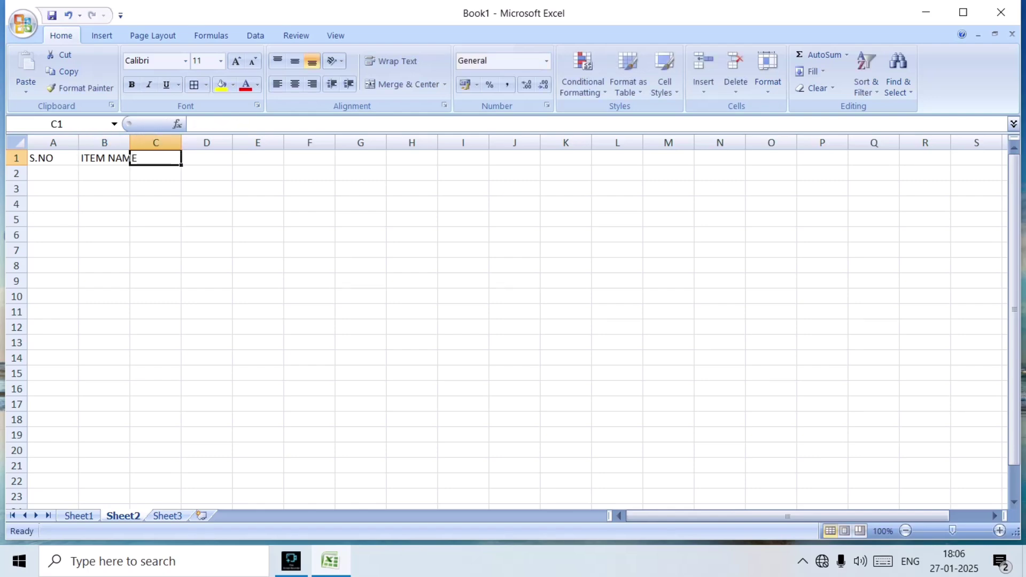
text(NO )
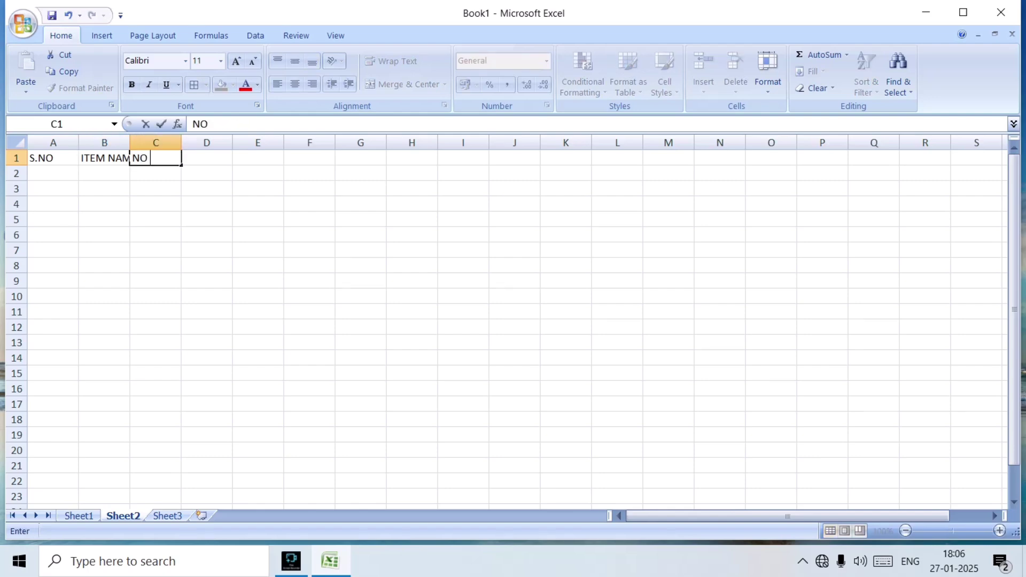
text(OF ITEMS)
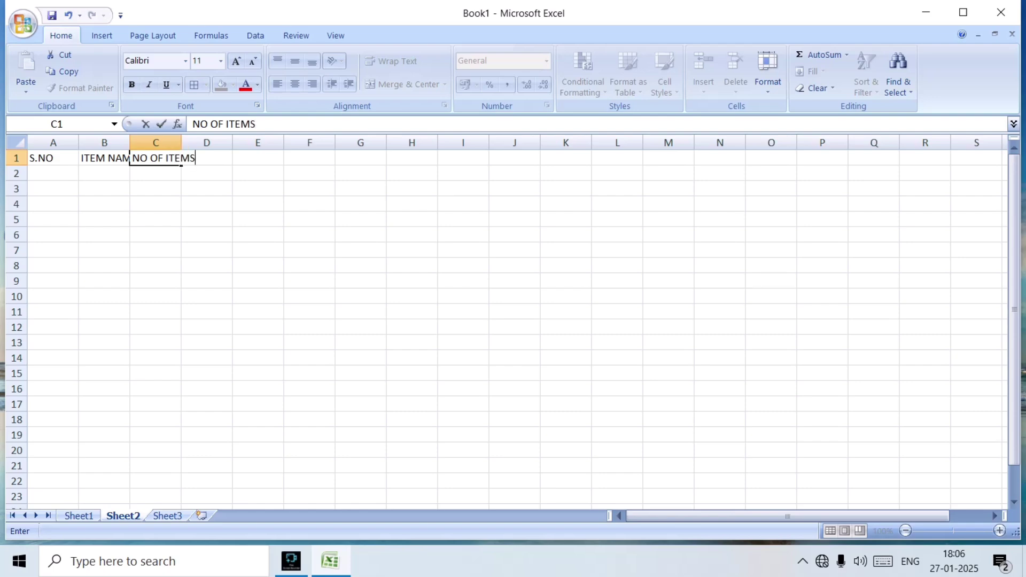
key(Tab)
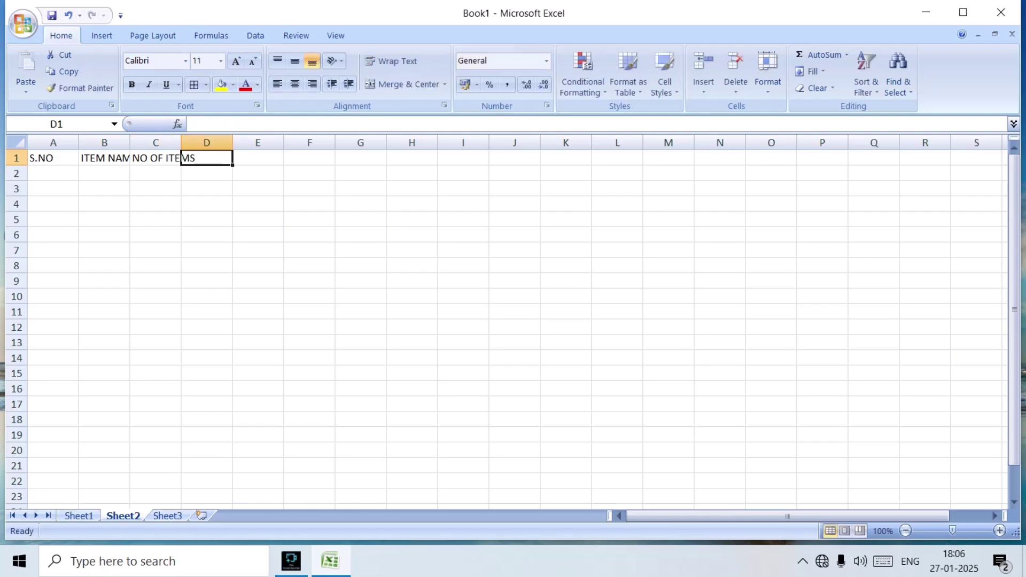
- Add the headings ITEM COST in D1 and TOTAL in E1
text(ITEM)
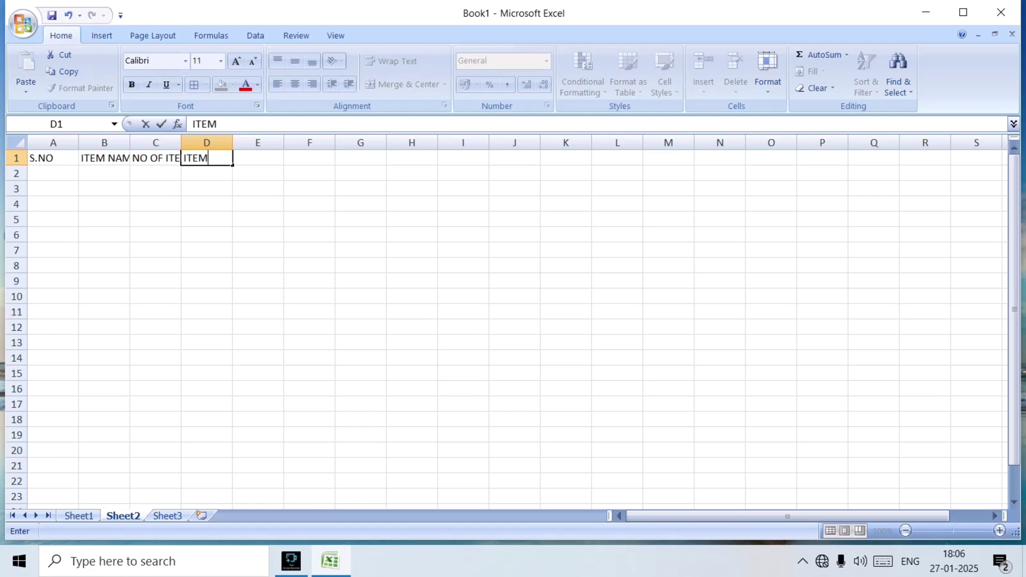
text( COST)
key(Tab)
text(T)
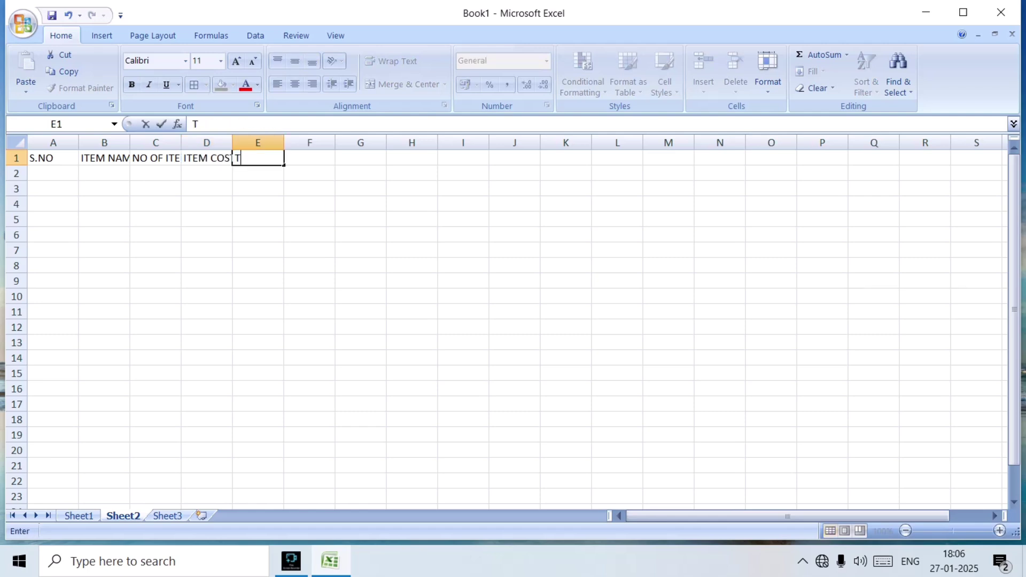
text(OTAL)
click(53, 158)
right_click(55, 159)
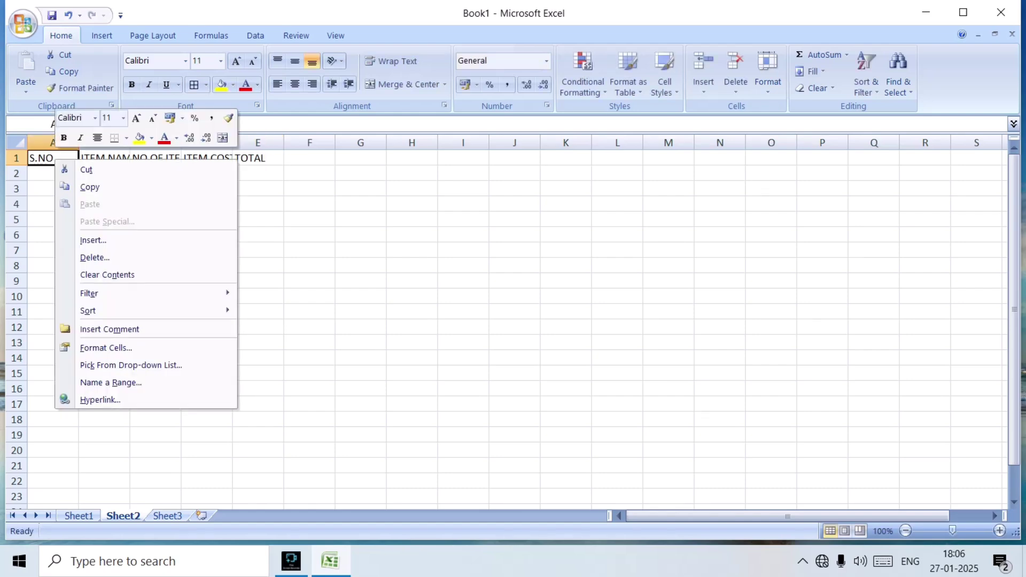
key(Escape)
- Number the rows under S.NO from 1 to 15 in A2:A16 by entering 1 and 2 and extending the series
click(54, 174)
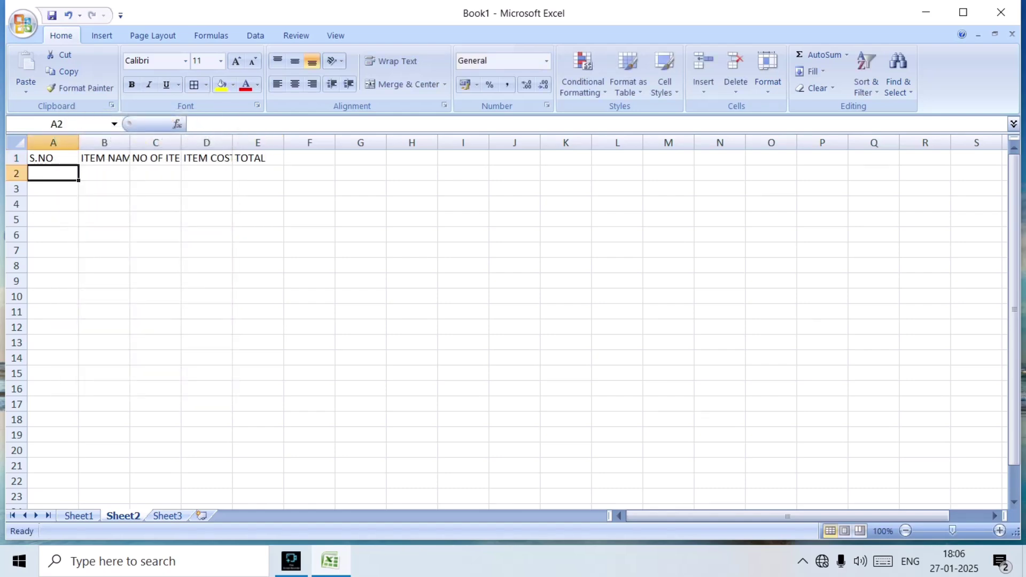
text(1)
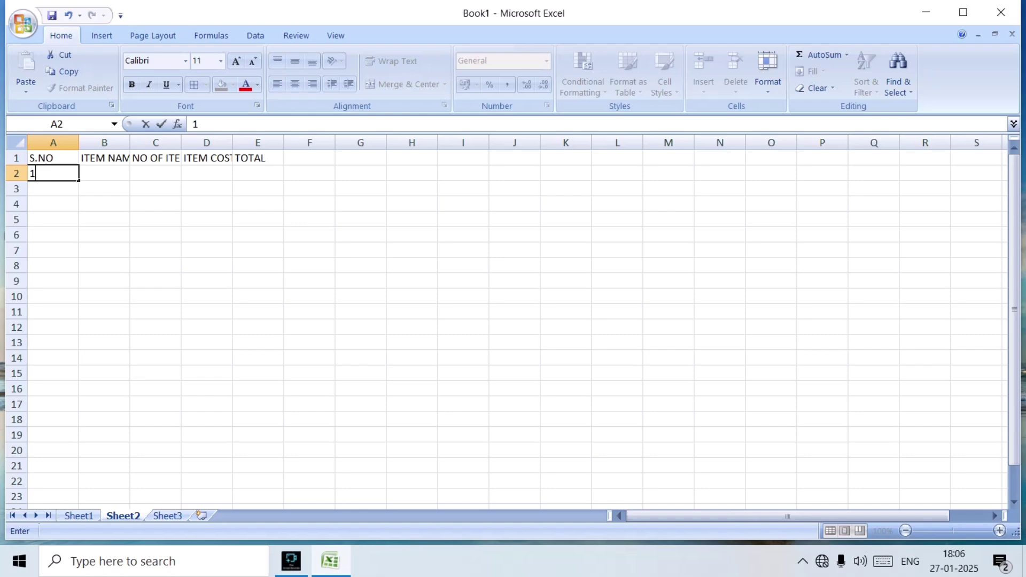
key(Return)
text(2)
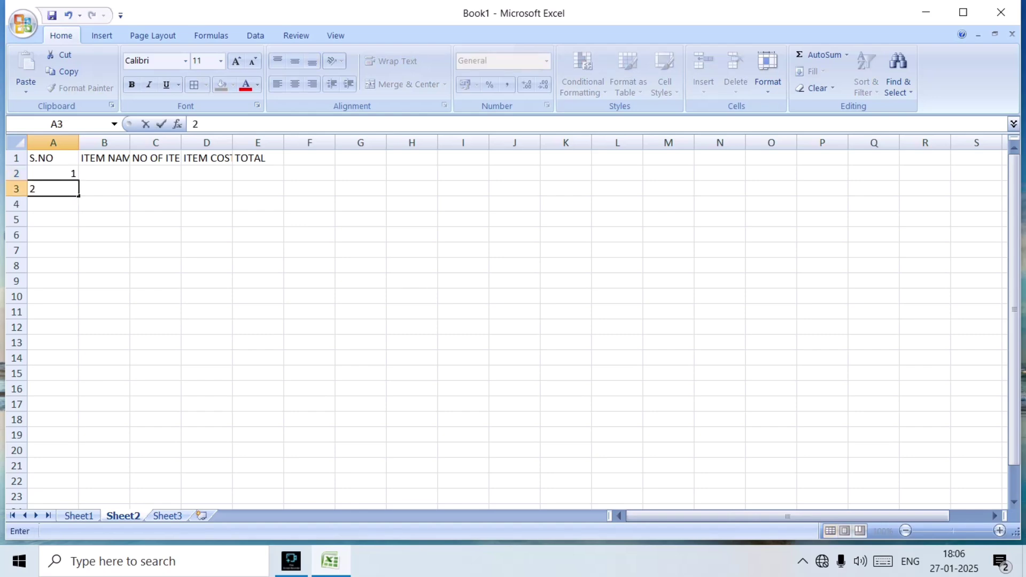
click(105, 235)
drag(53, 174, 79, 396)
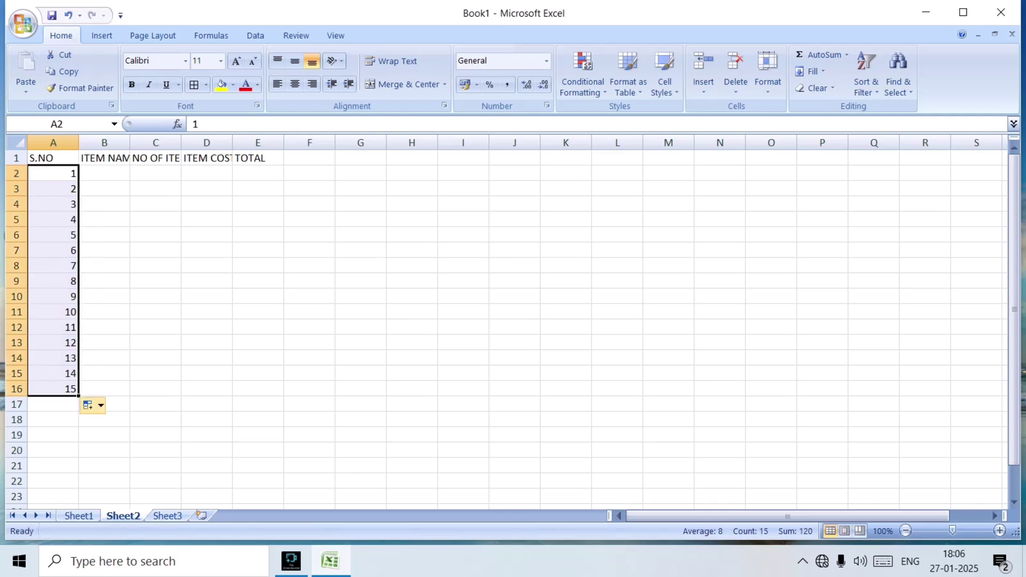
click(206, 358)
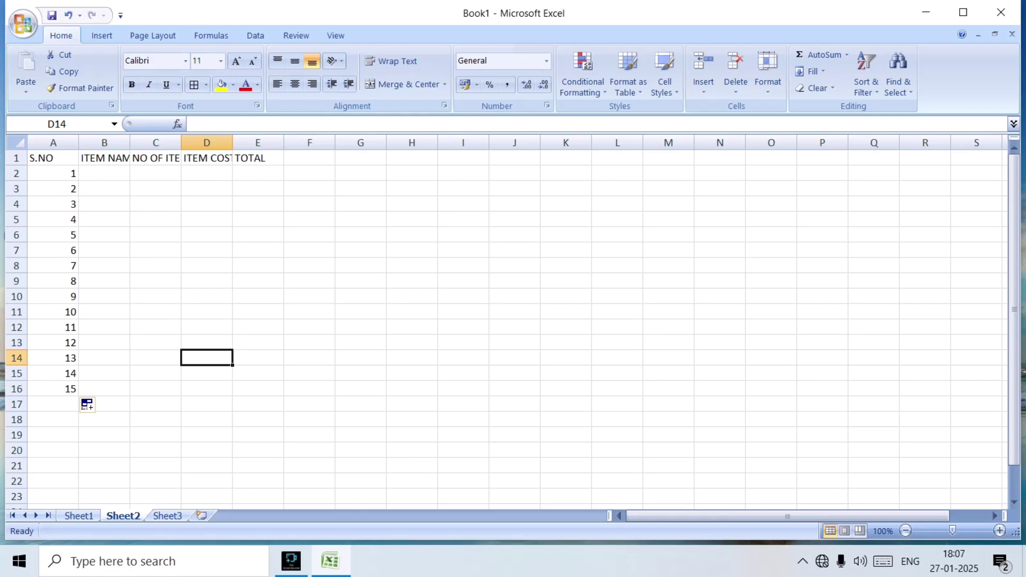
- Check how the sheet would print in the print preview, and return to the worksheet
click(53, 158)
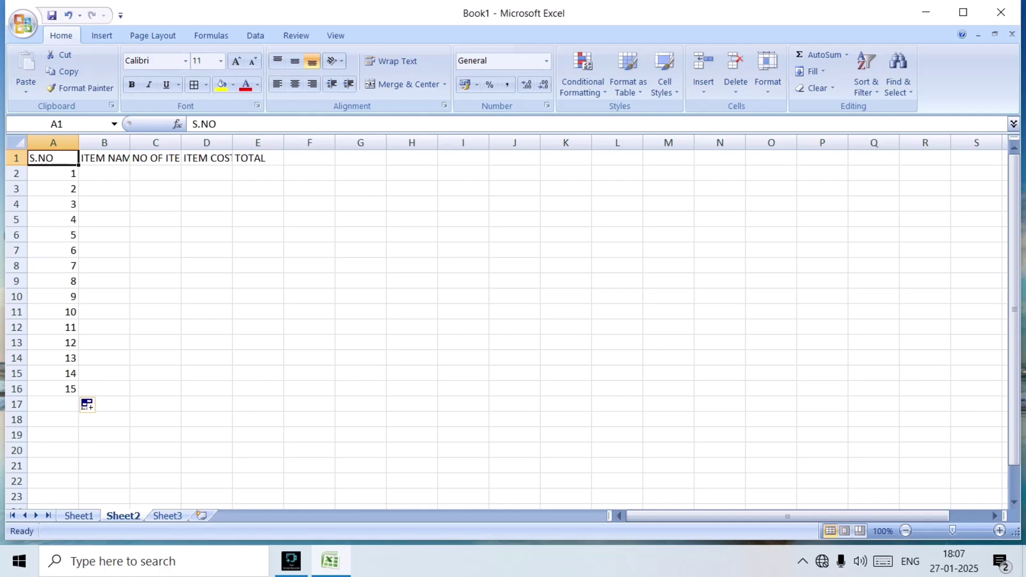
click(259, 235)
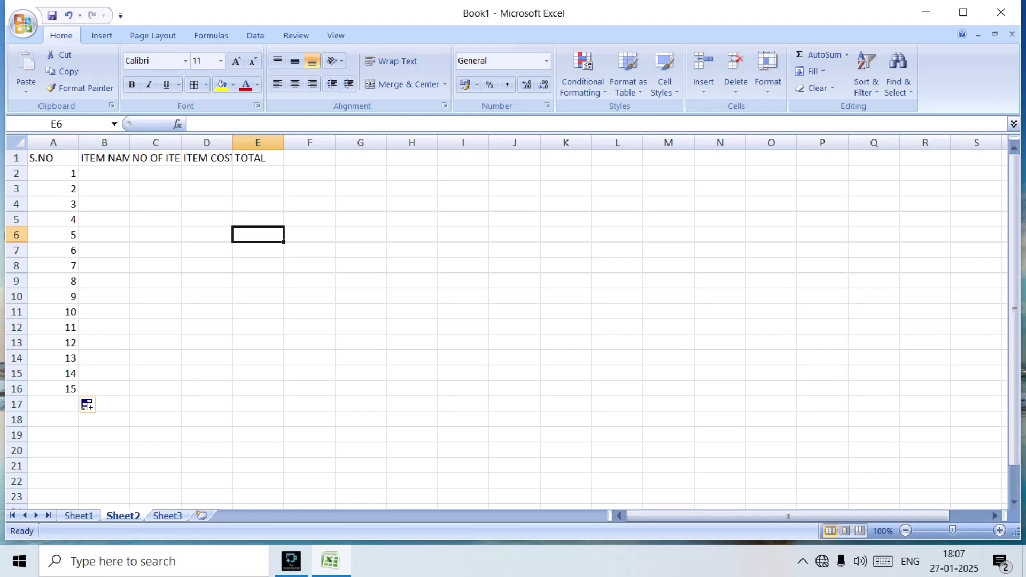
click(23, 23)
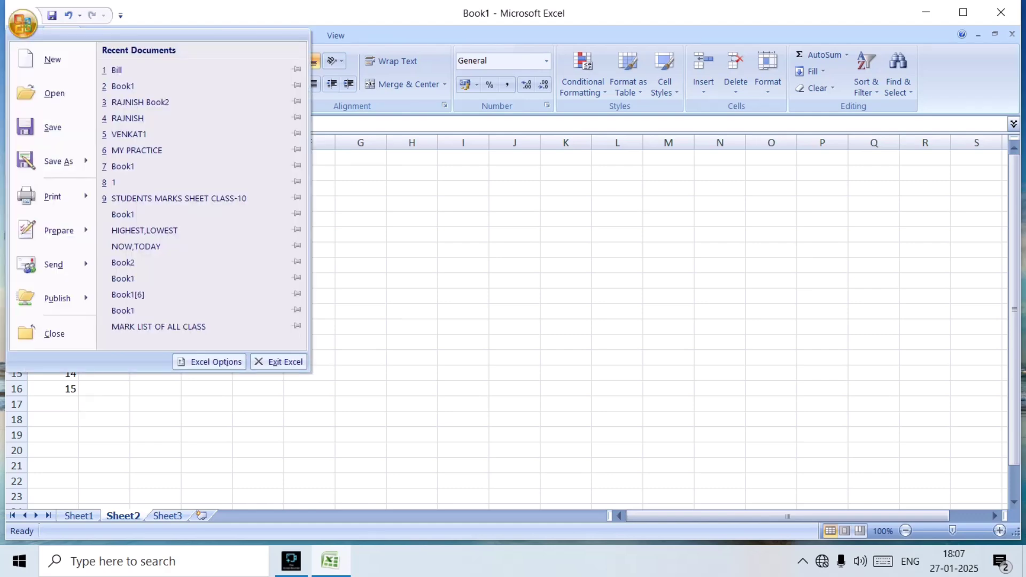
mouse_move(52, 197)
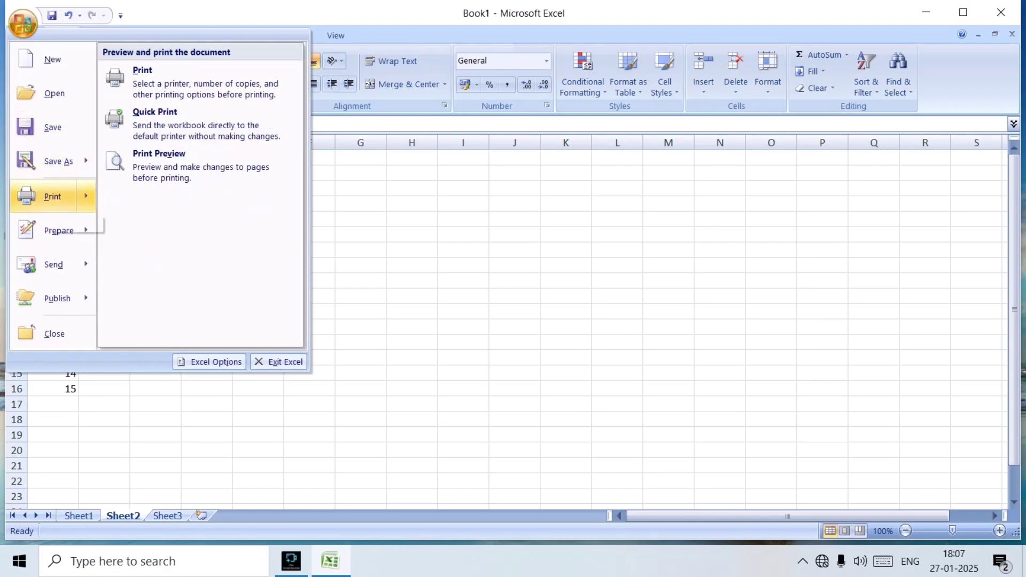
click(193, 176)
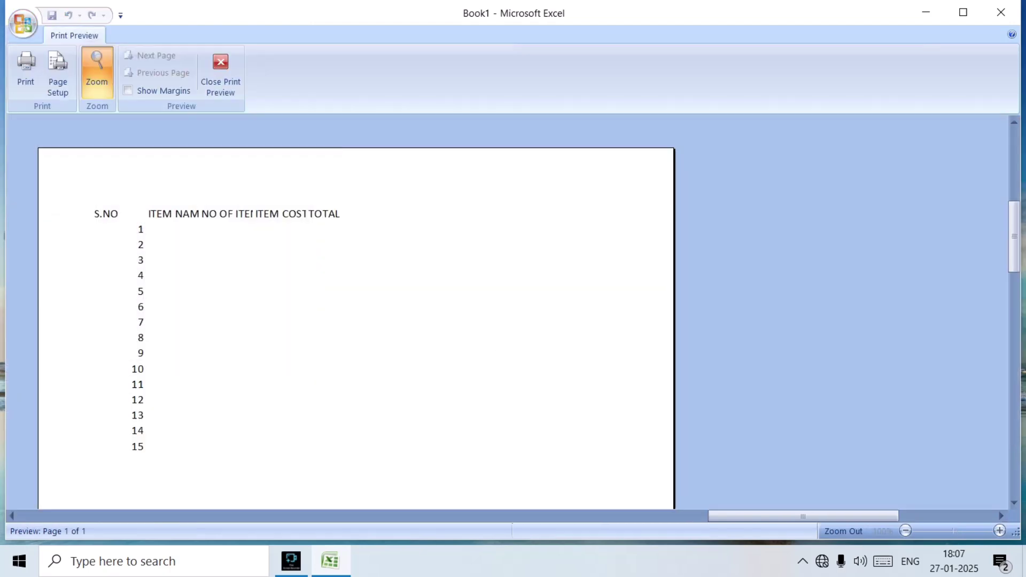
scroll(355, 320, down, 3)
scroll(355, 321, up, 2)
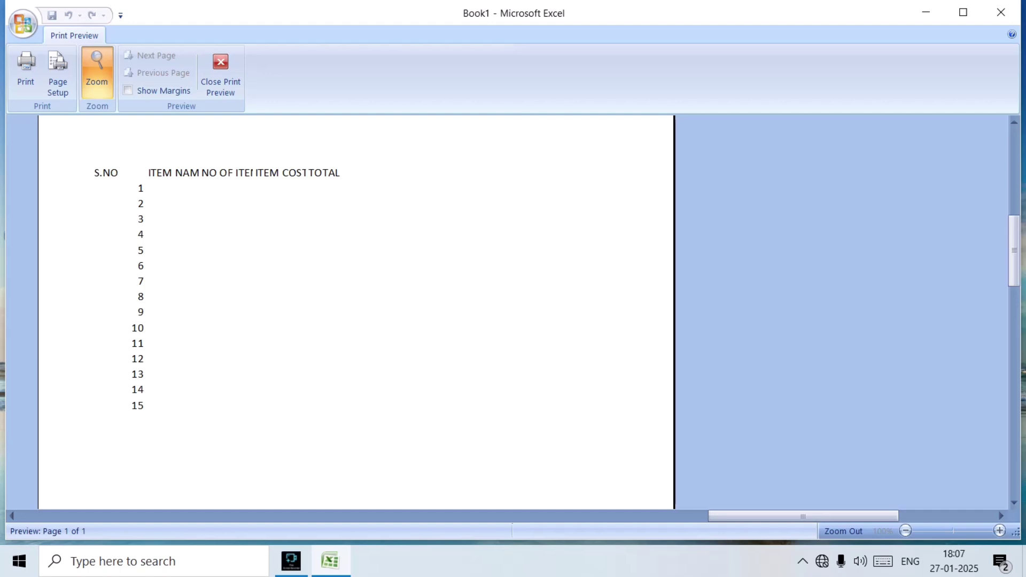
click(220, 75)
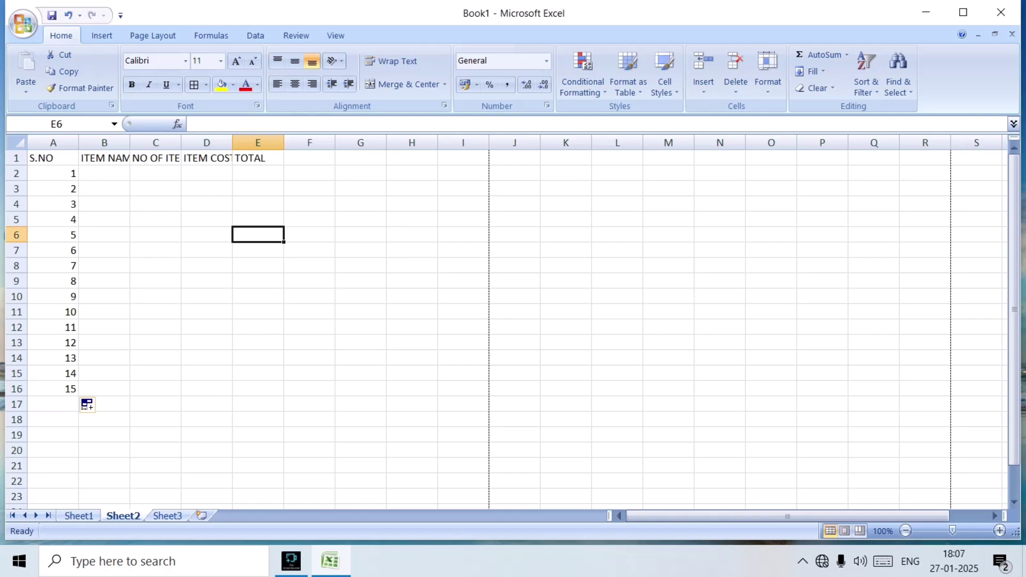
- Apply All Borders to the whole table in A1:E16
key(ctrl+Home)
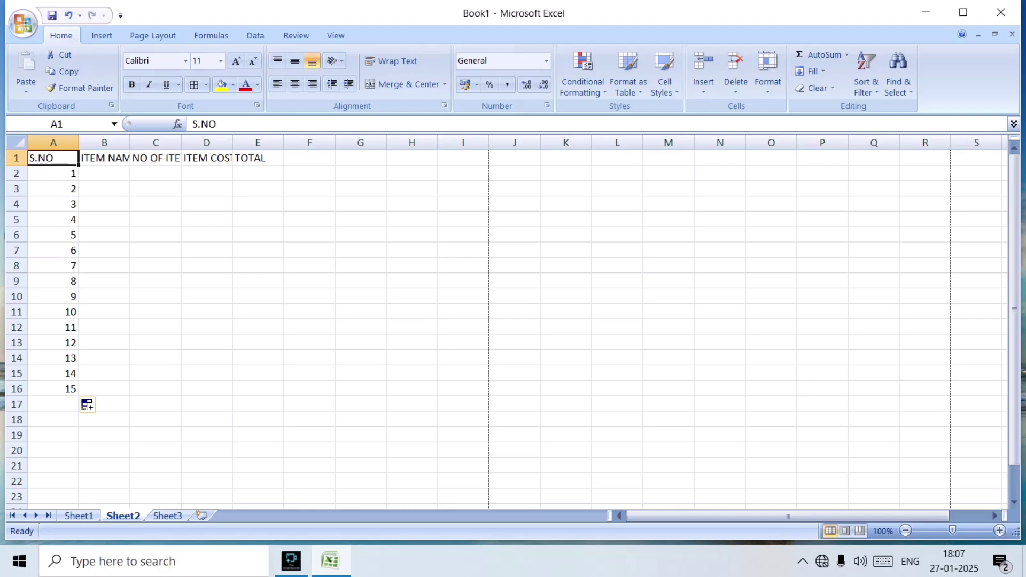
key(ctrl+a)
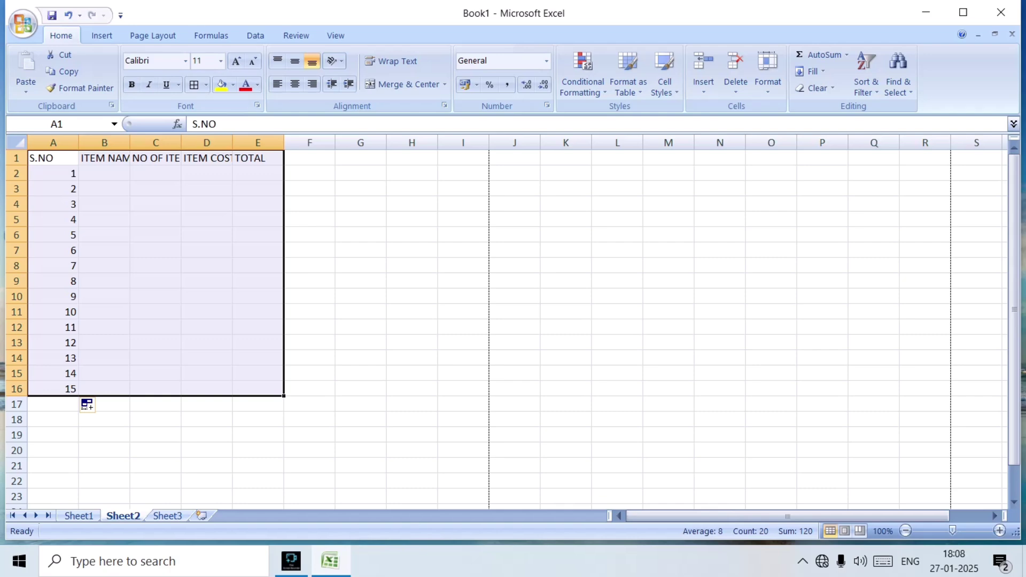
click(206, 85)
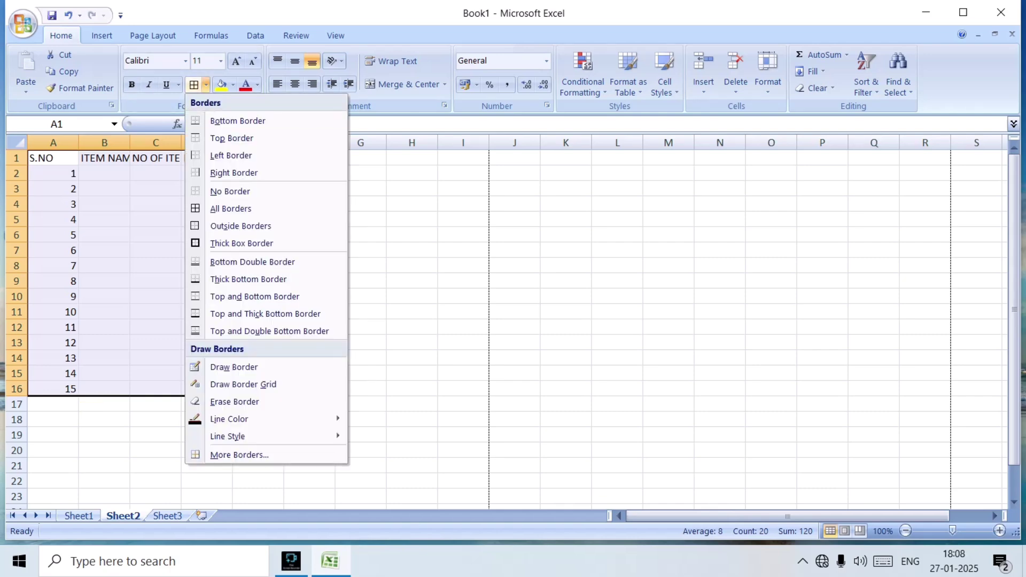
click(231, 208)
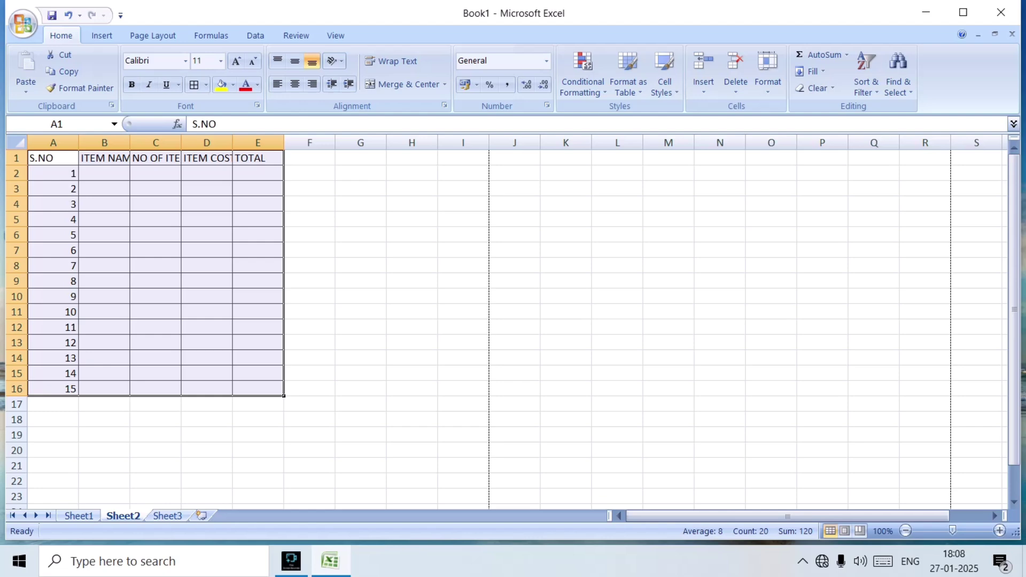
- Fit columns A, C and D to their contents and widen column B beyond its ITEM NAME heading
double_click(78, 142)
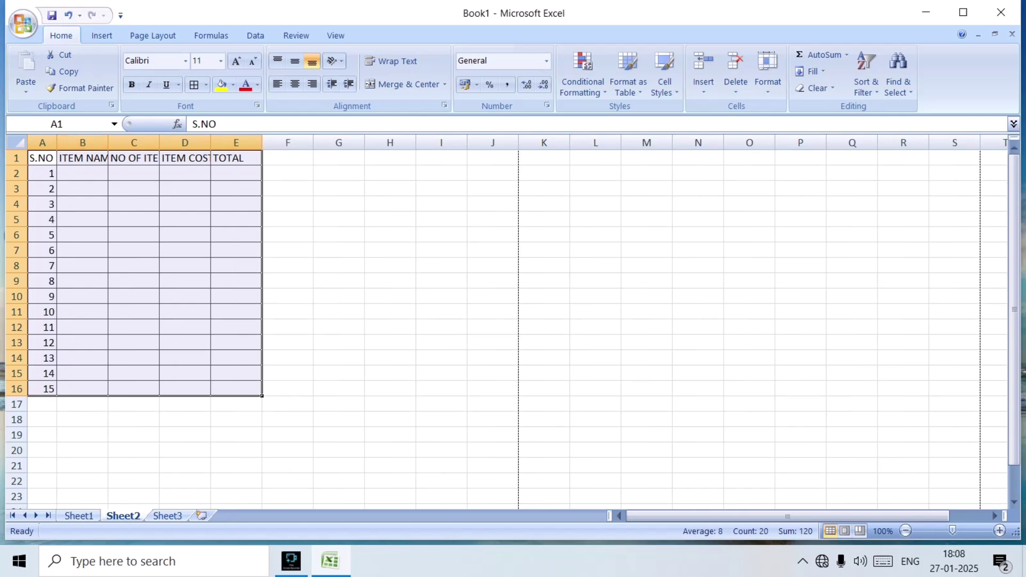
drag(108, 143, 137, 142)
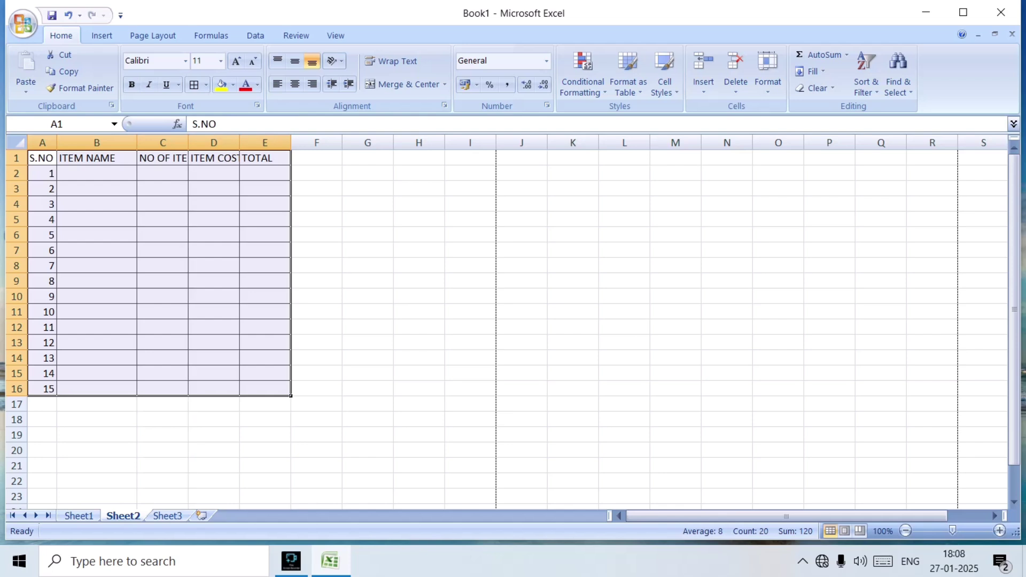
double_click(188, 142)
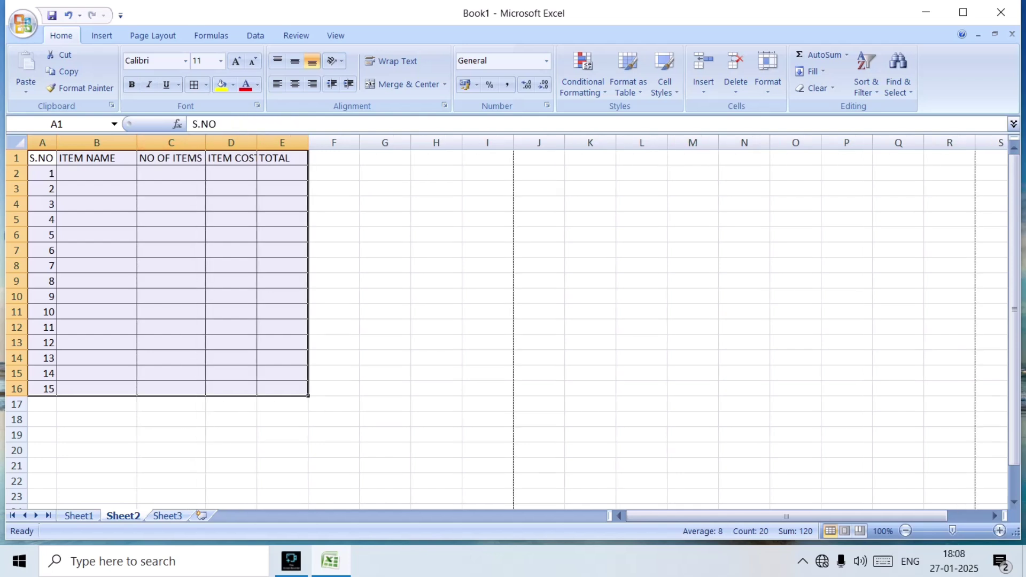
double_click(257, 142)
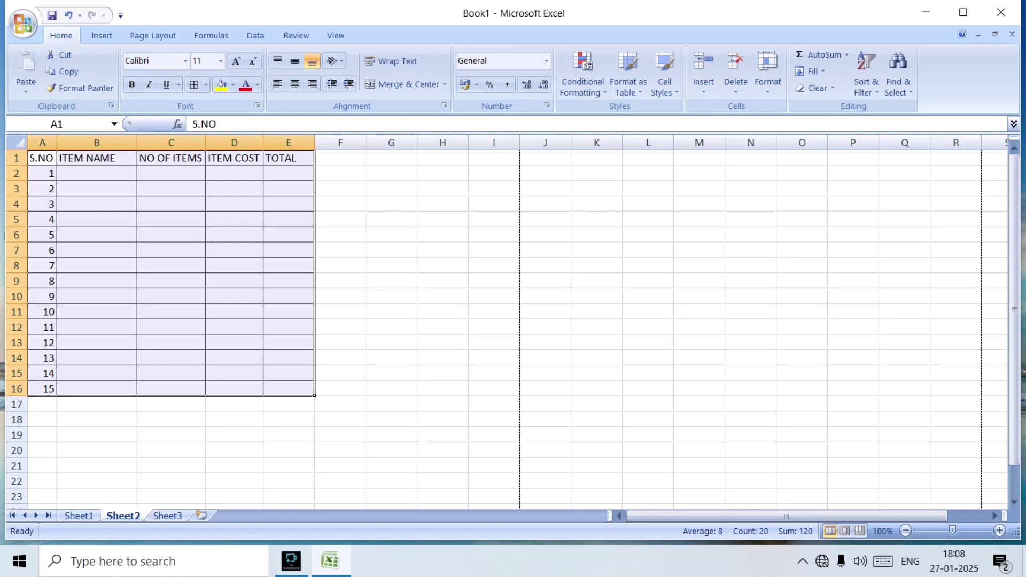
- Increase the height of rows 1 to 16 equally and center their contents horizontally and vertically
drag(16, 158, 16, 392)
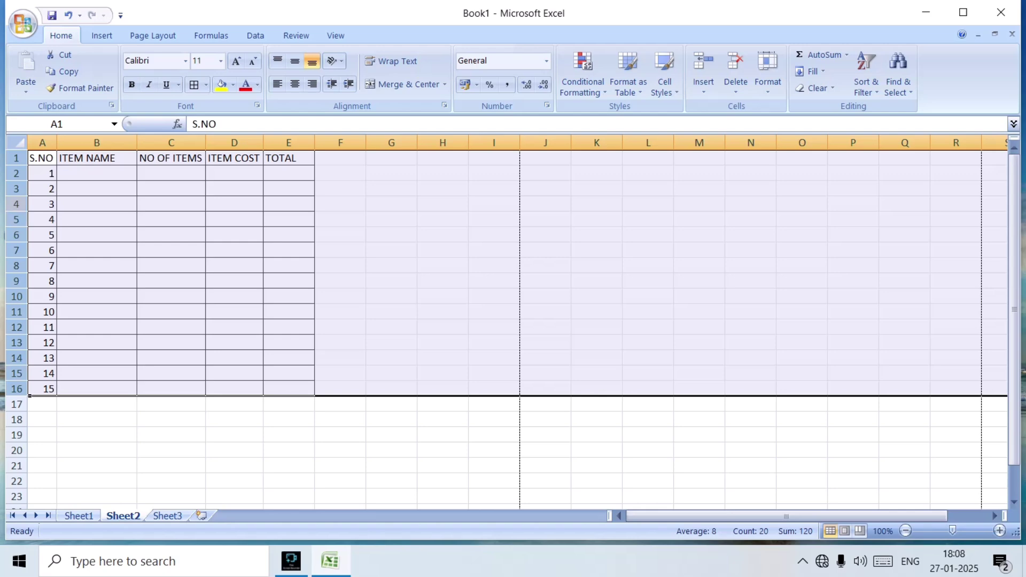
drag(16, 196, 16, 202)
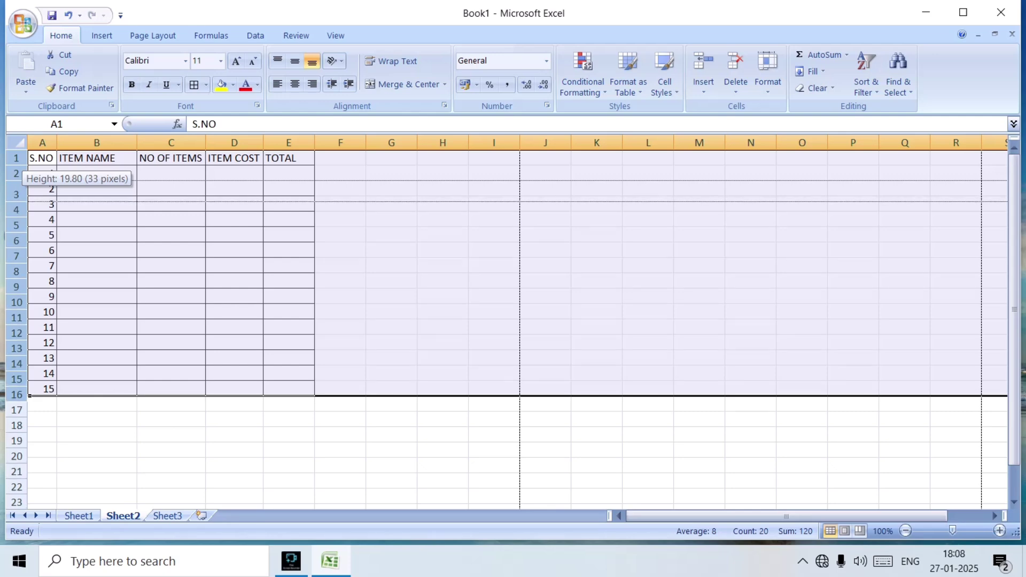
drag(16, 201, 16, 203)
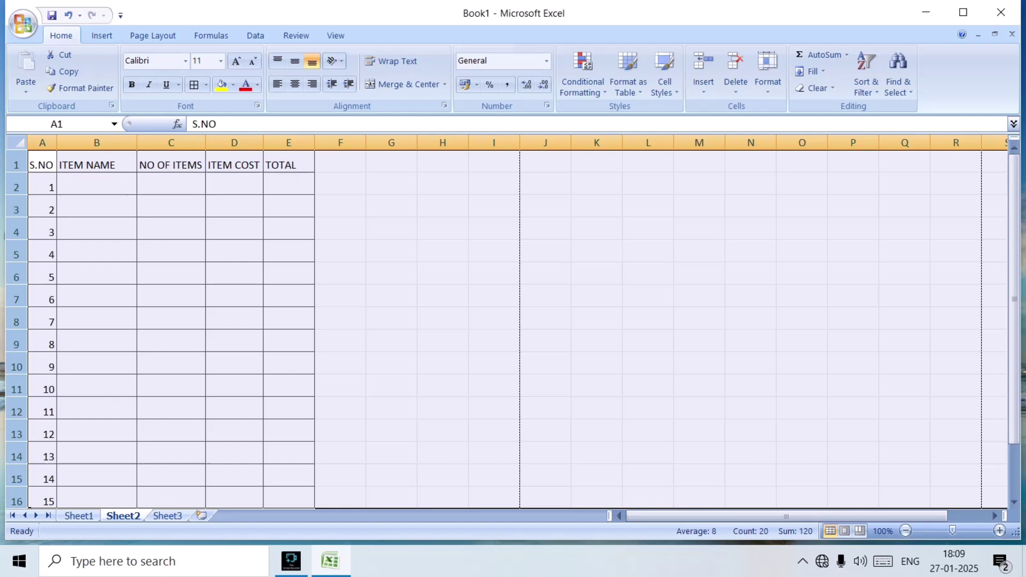
click(295, 84)
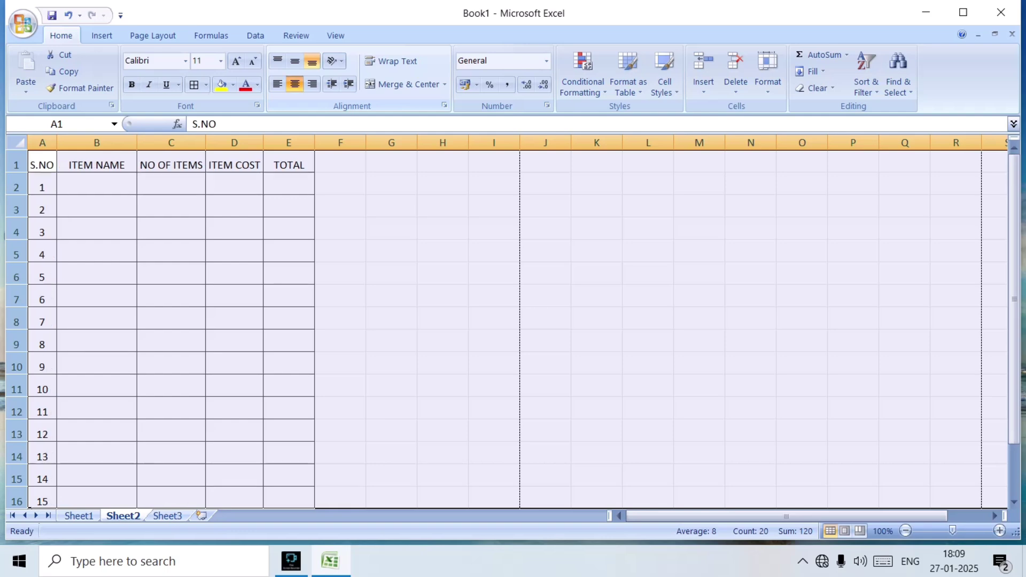
click(295, 60)
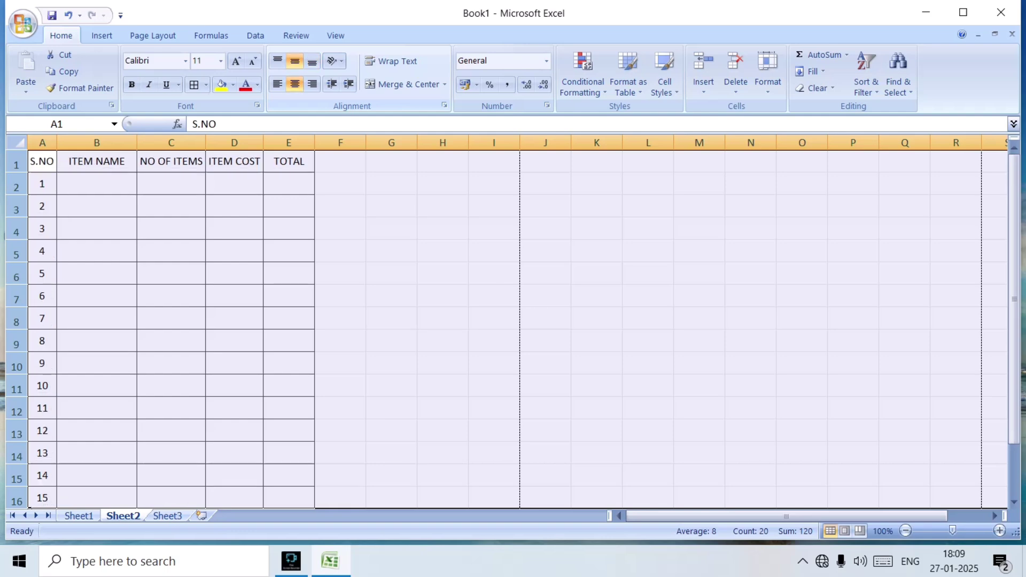
- Make the text in rows 1 to 16 bold and set its font size to 12
click(132, 84)
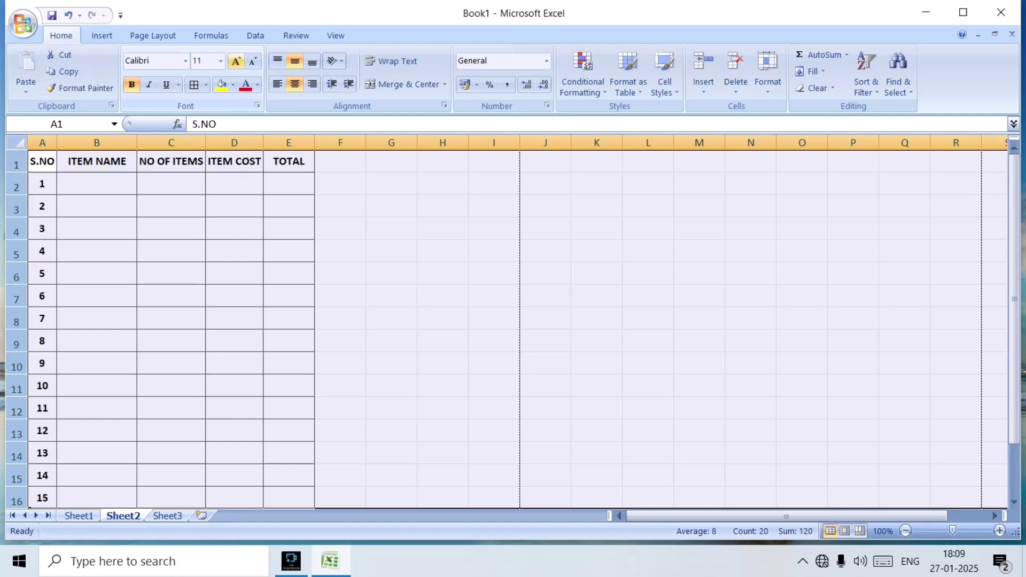
click(236, 61)
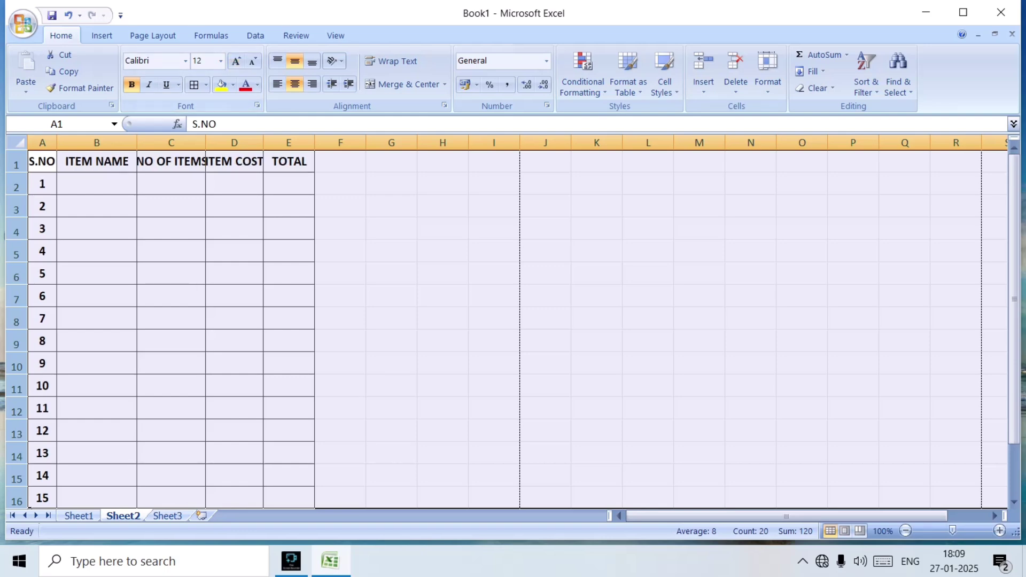
click(289, 251)
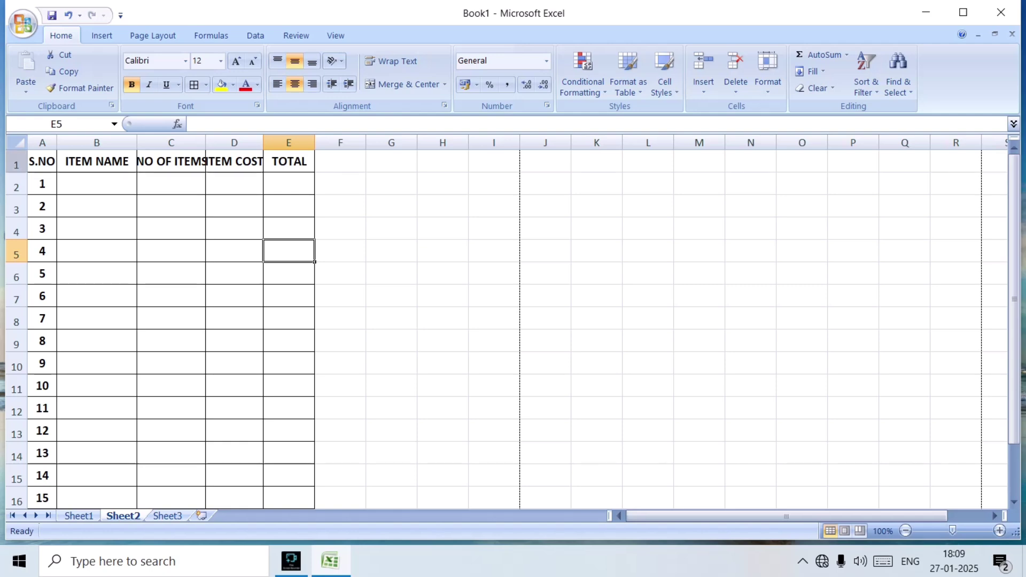
- Insert a blank row above the S.NO header row and make it taller than the header row
click(16, 163)
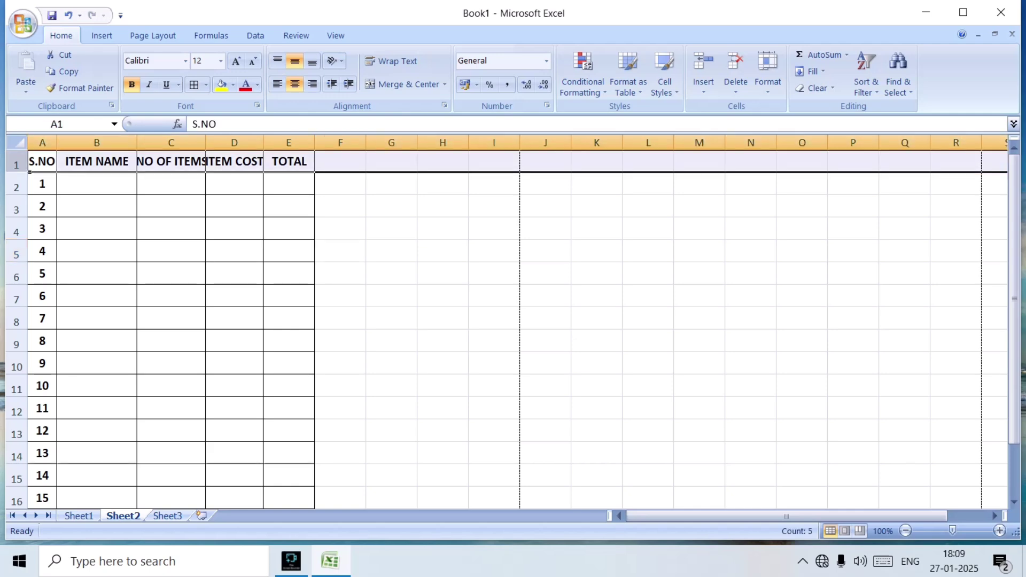
right_click(15, 163)
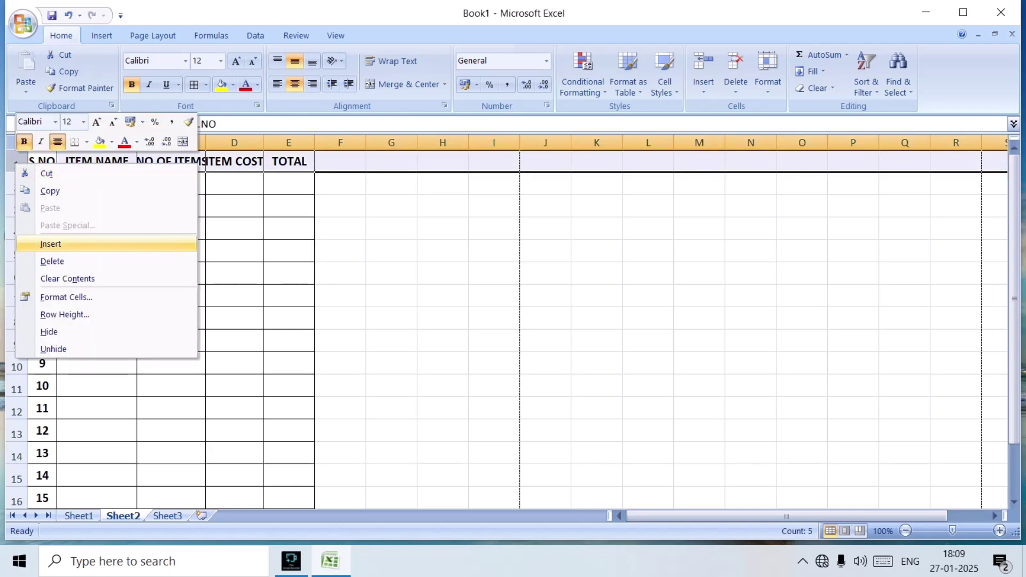
click(51, 244)
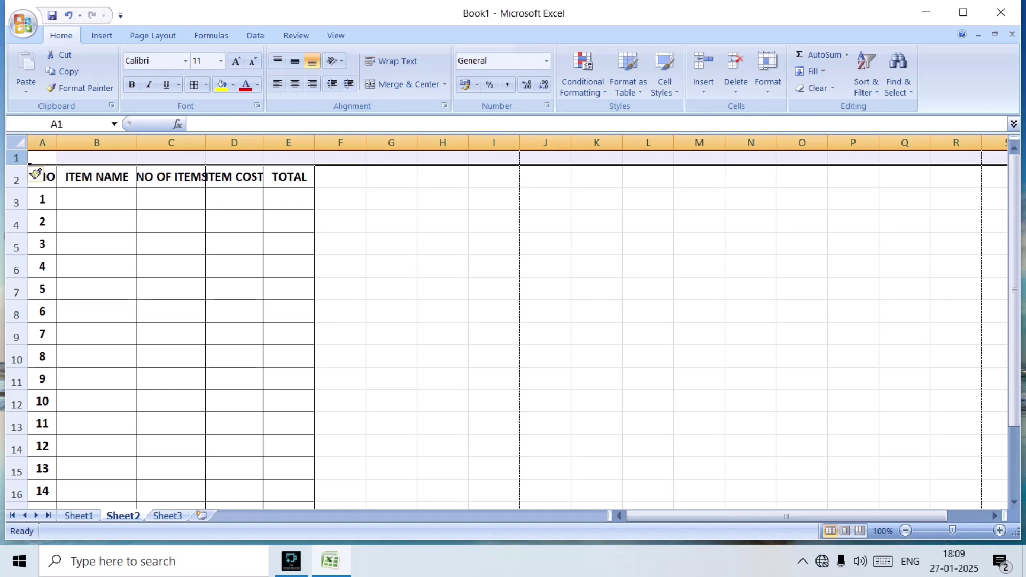
drag(28, 165, 29, 186)
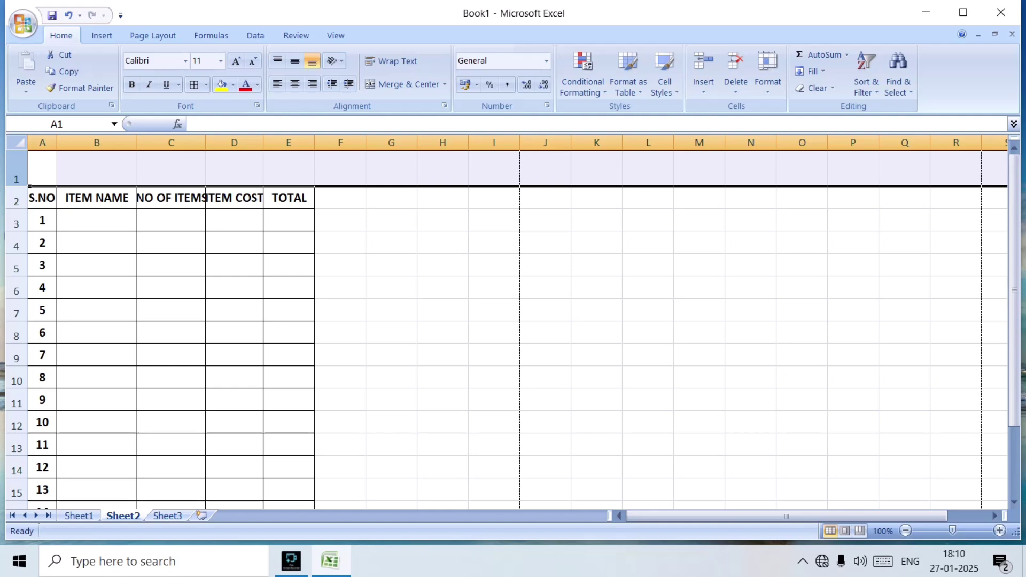
- Merge and center A1:E1 above the table and enter the title BILL
click(43, 168)
drag(43, 168, 292, 168)
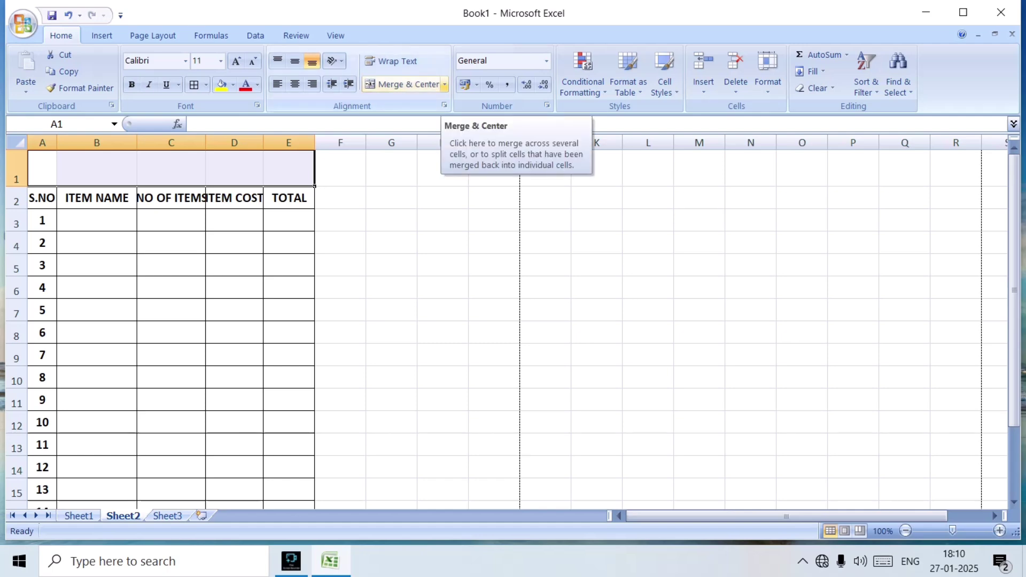
click(444, 84)
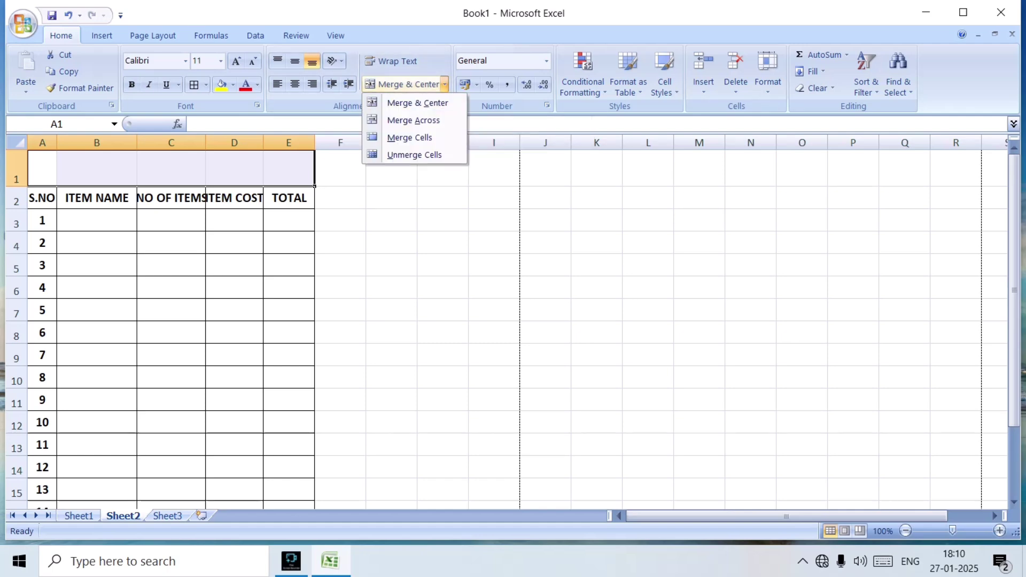
click(417, 102)
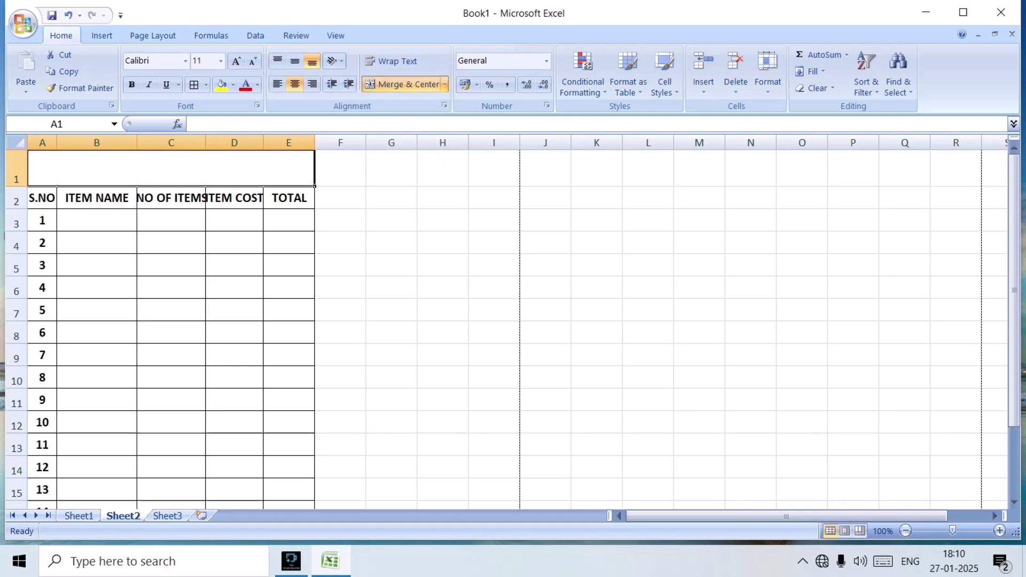
text(BILL)
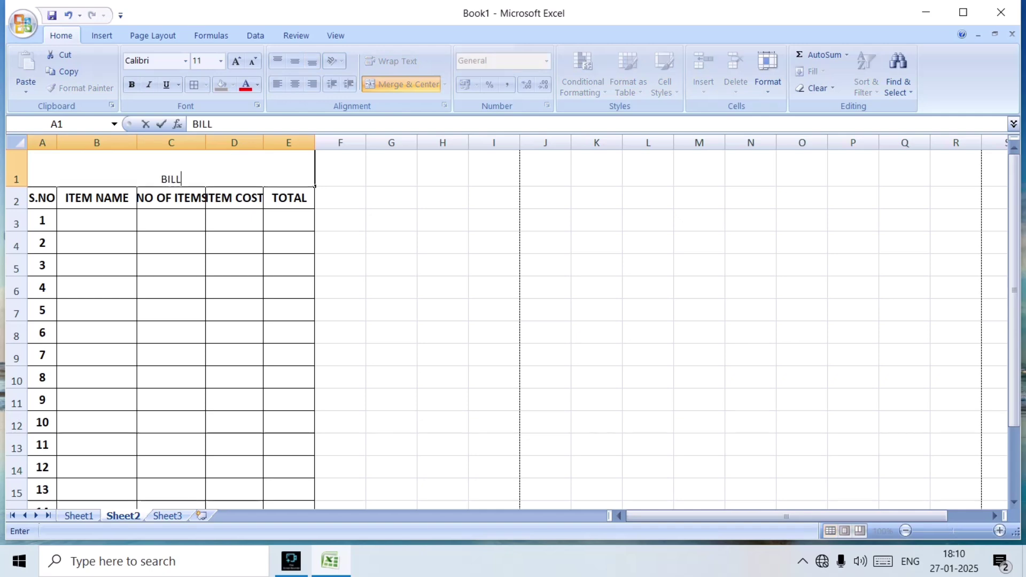
click(340, 221)
- Middle-align the BILL title vertically, make it bold and enlarge its font size to 22
click(171, 170)
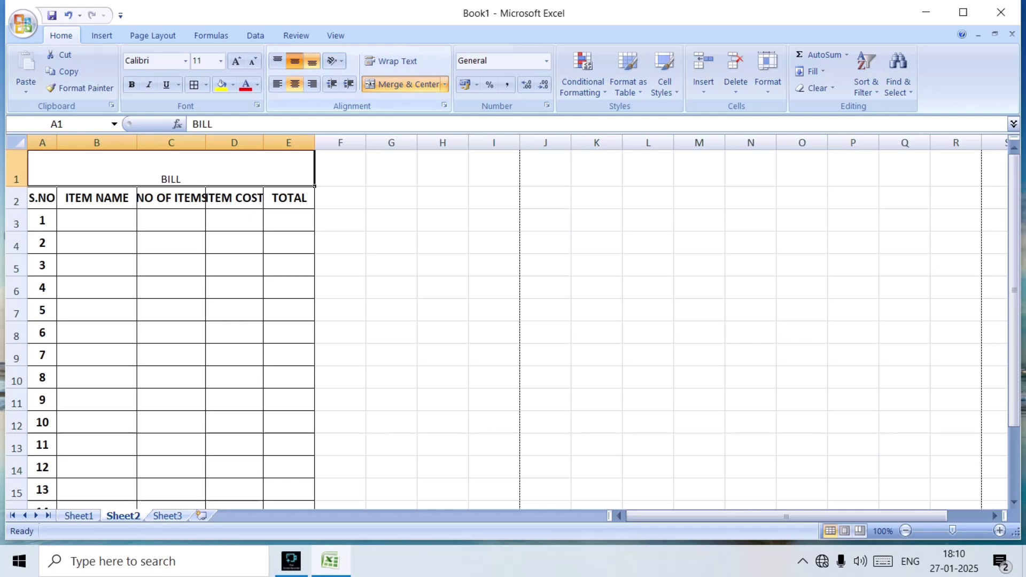
click(294, 61)
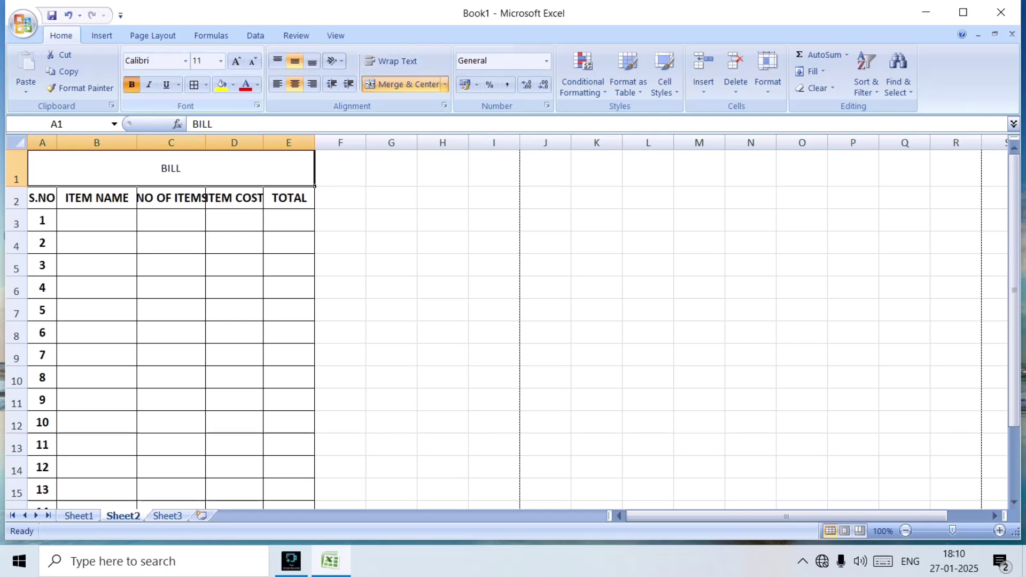
click(132, 85)
click(235, 61)
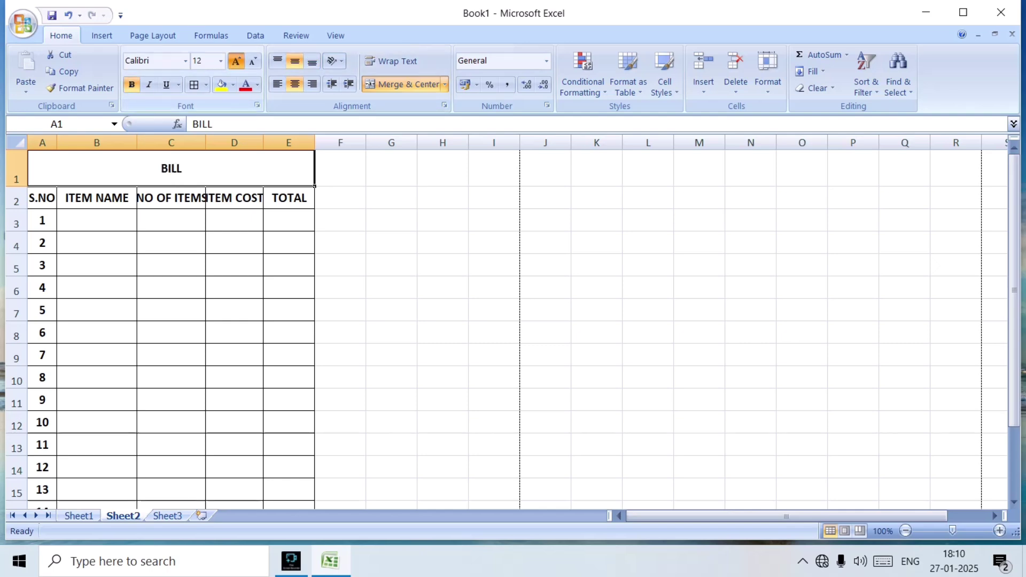
click(236, 61)
click(236, 61)
click(235, 61)
click(236, 61)
click(236, 60)
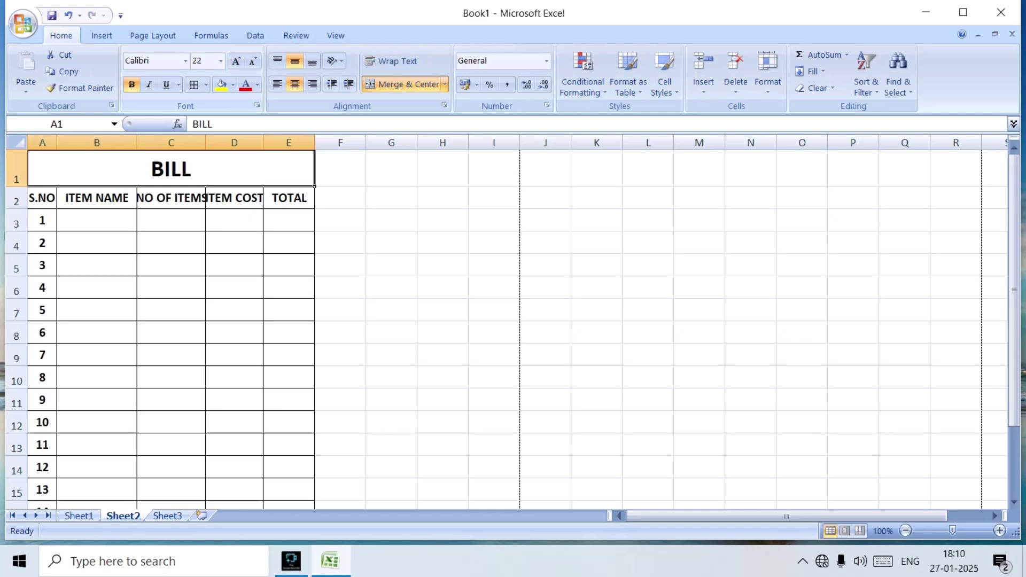
click(234, 422)
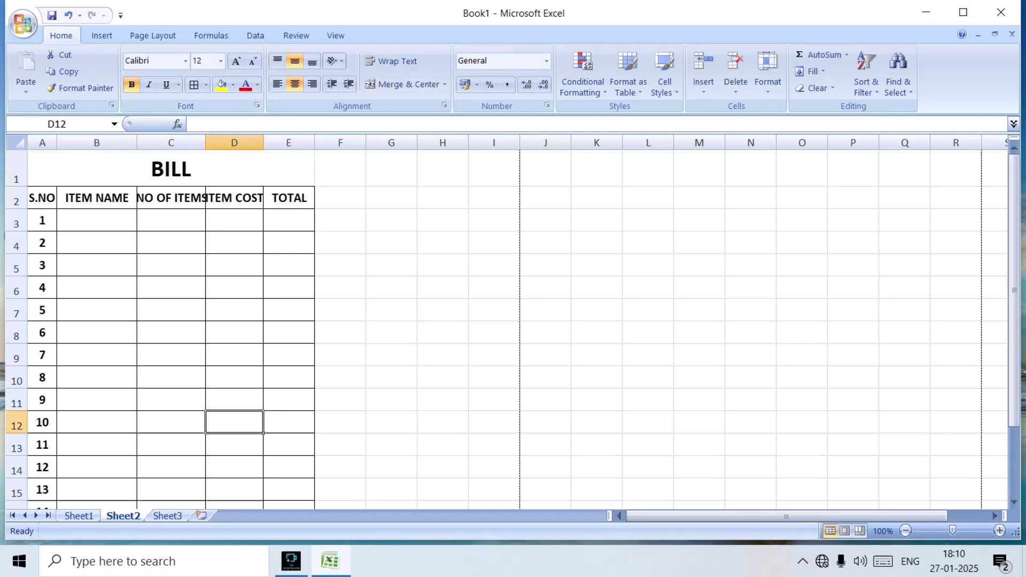
- Apply All Borders to the merged BILL title cell
scroll(508, 326, down, 3)
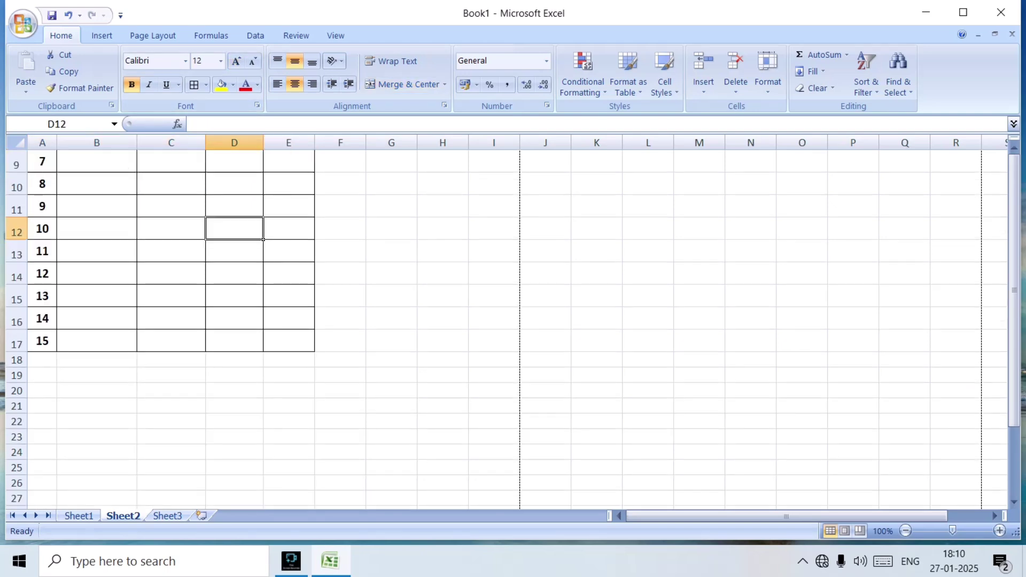
scroll(263, 239, up, 3)
key(ctrl+Home)
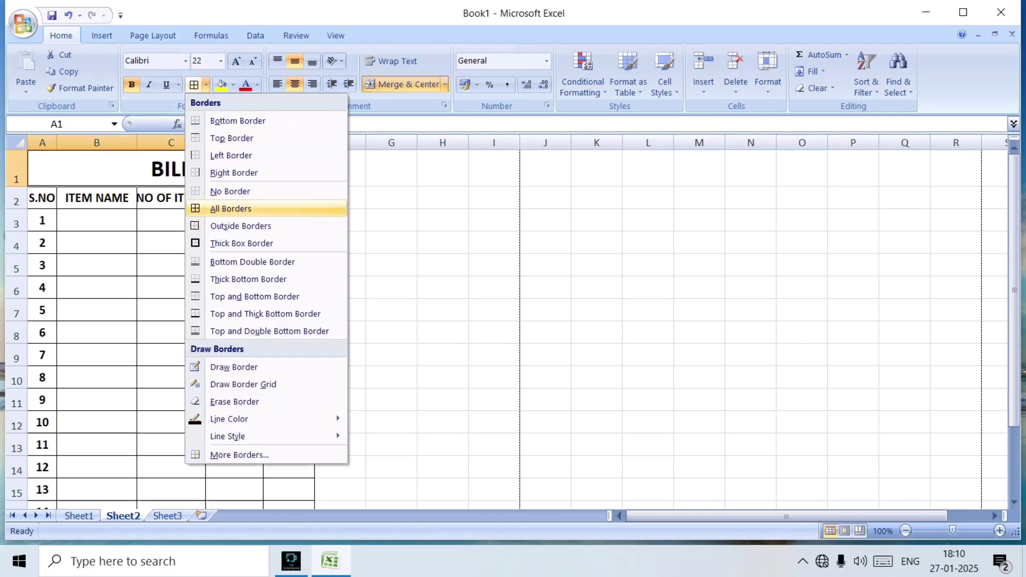
click(231, 209)
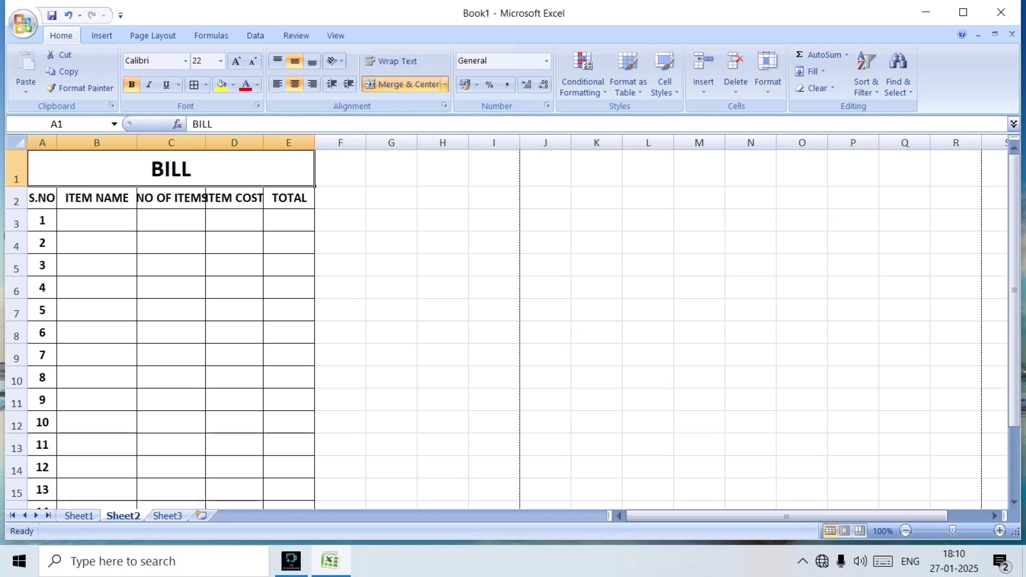
- Open the print preview of the bill sheet and zoom out to the whole page
click(22, 24)
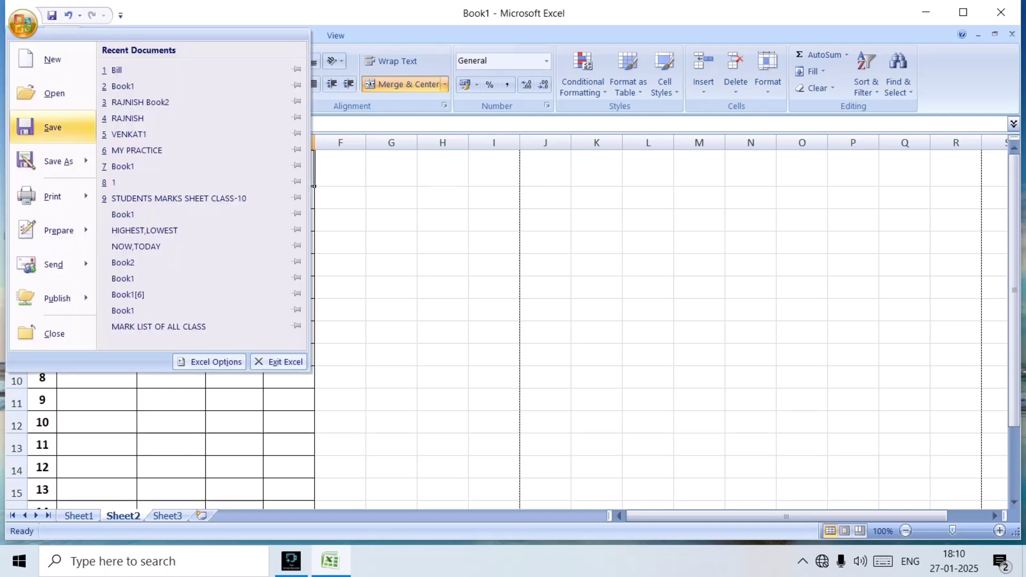
mouse_move(60, 196)
click(160, 164)
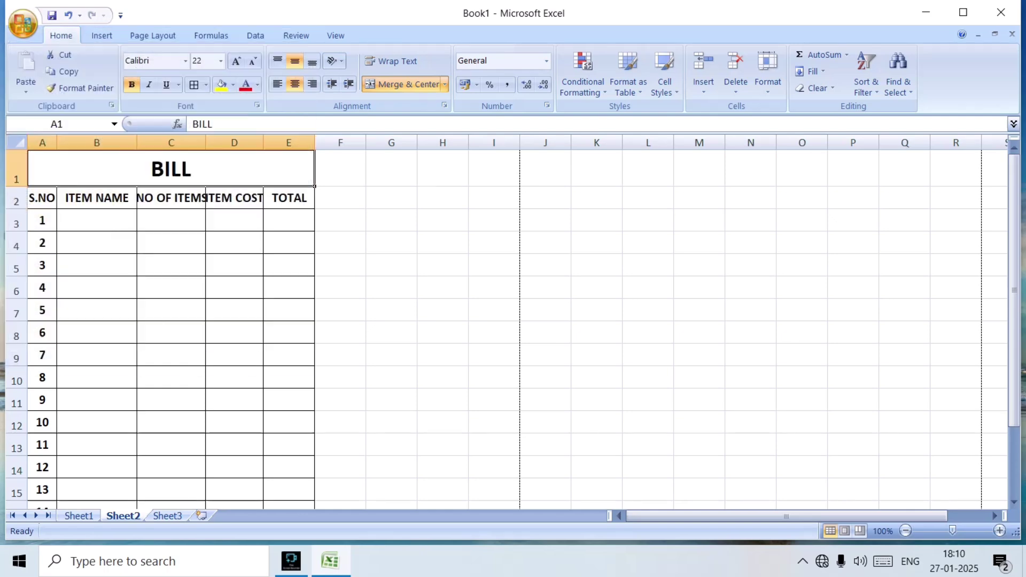
scroll(513, 311, down, 4)
scroll(513, 312, up, 3)
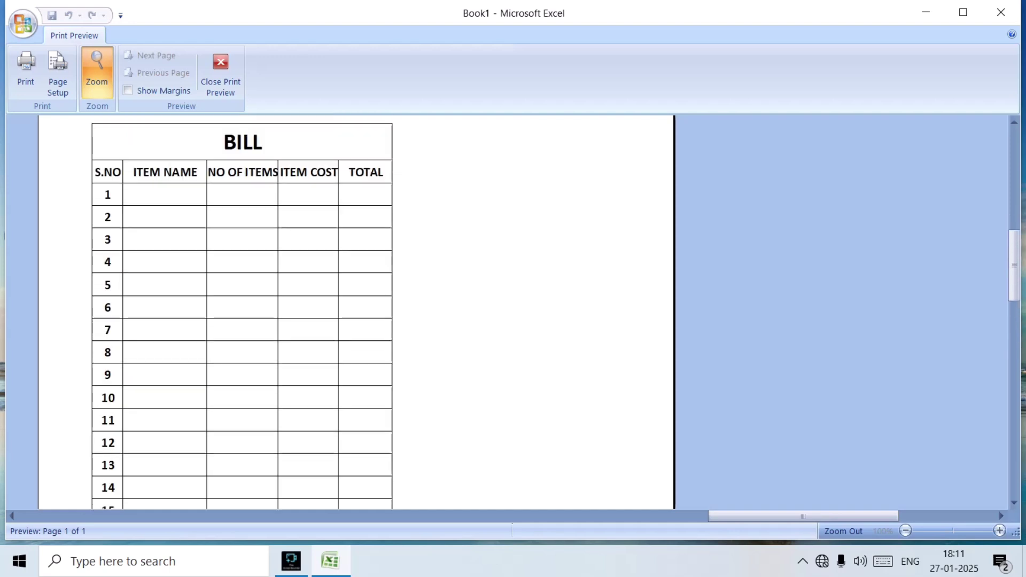
click(97, 72)
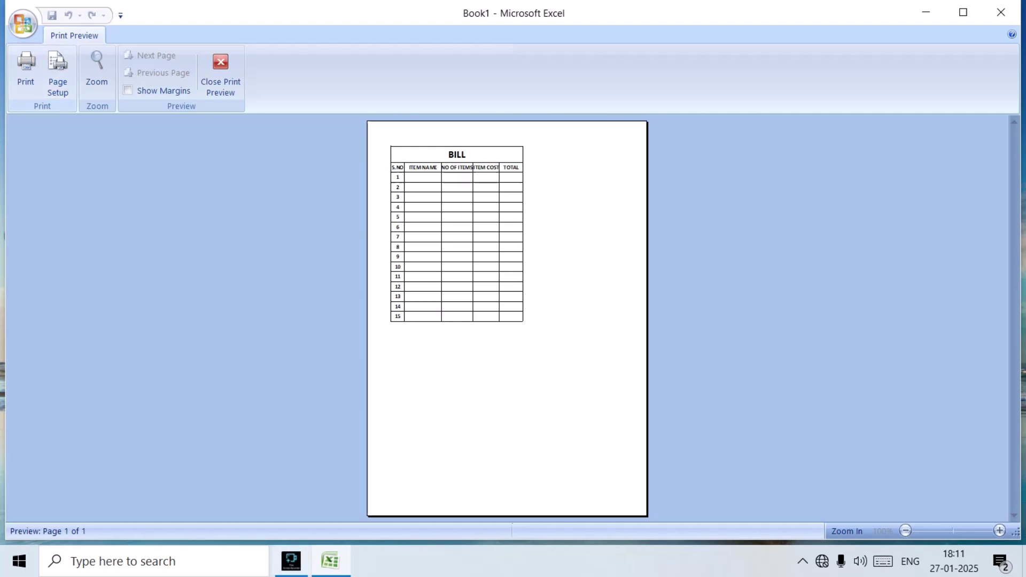
- Center the bill horizontally on the printed page in the page setup margins, and return to the worksheet
click(58, 73)
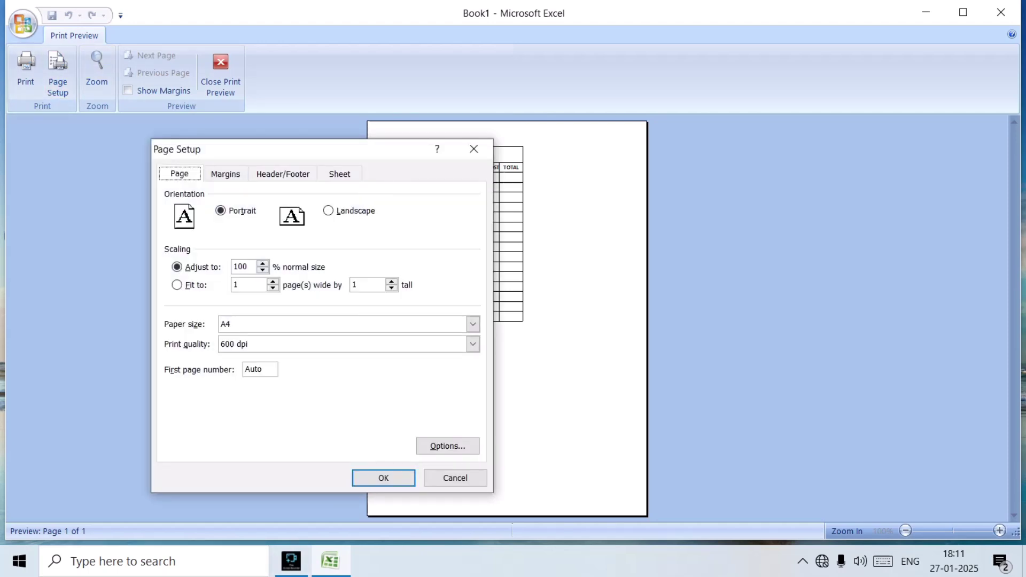
click(226, 174)
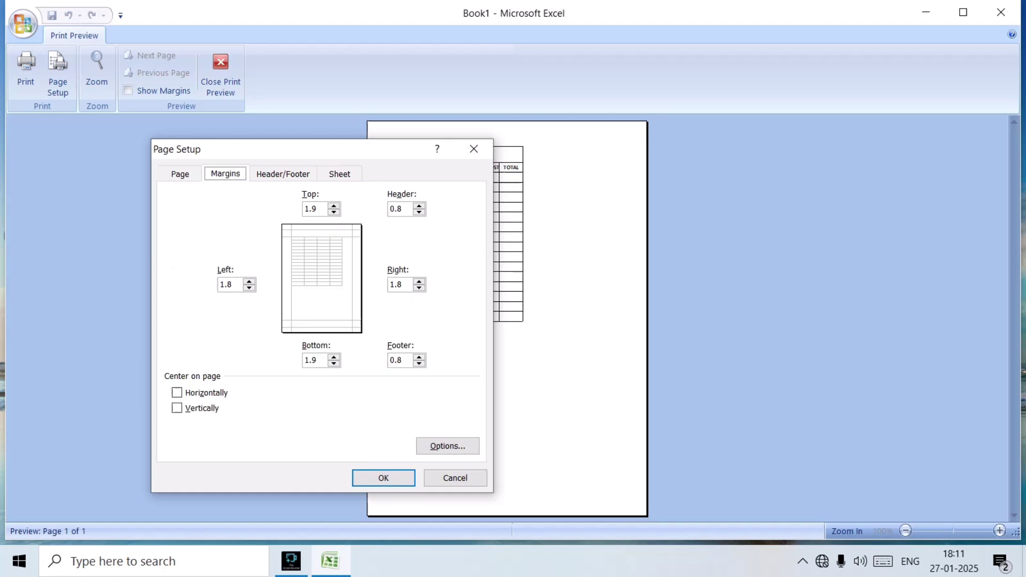
click(177, 392)
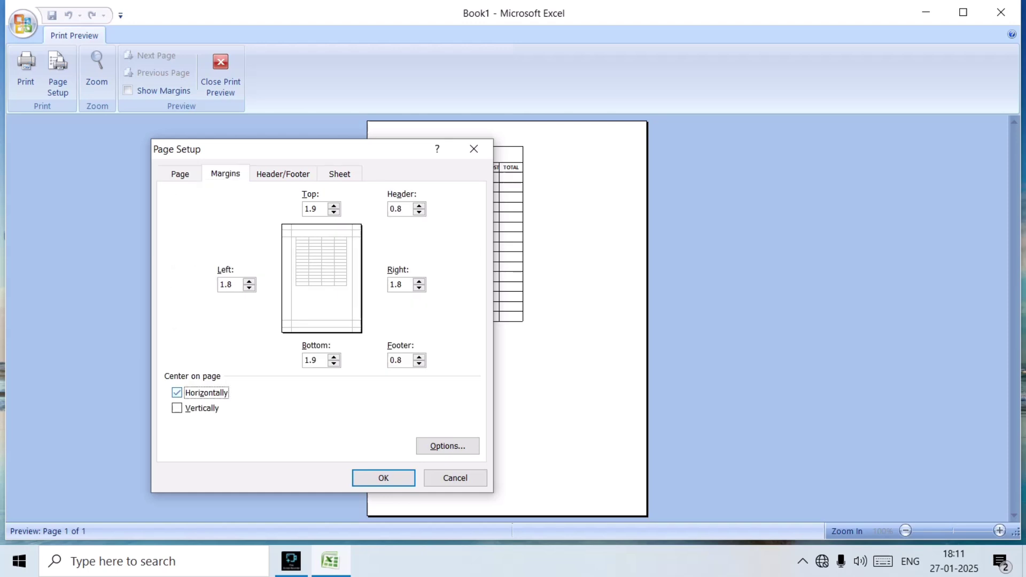
key(Return)
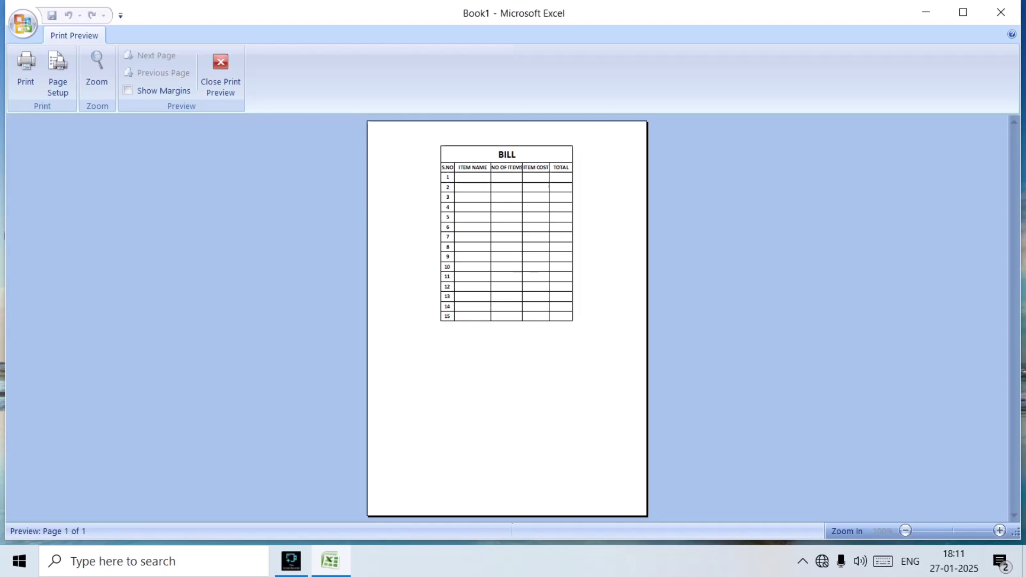
click(220, 75)
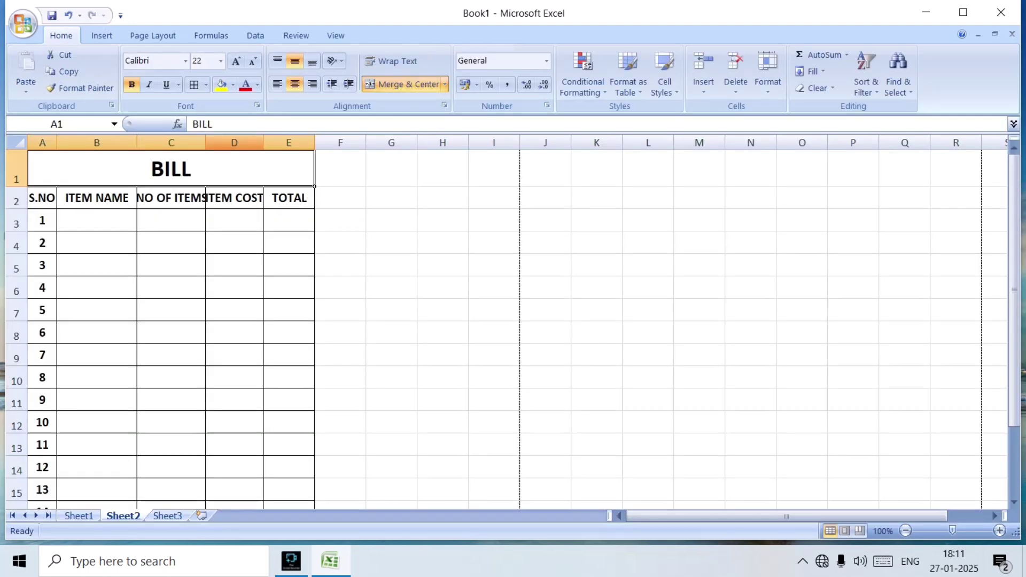
- Widen columns C, D and E so their headings fit with room to spare, and check the result in print preview
drag(205, 143, 352, 143)
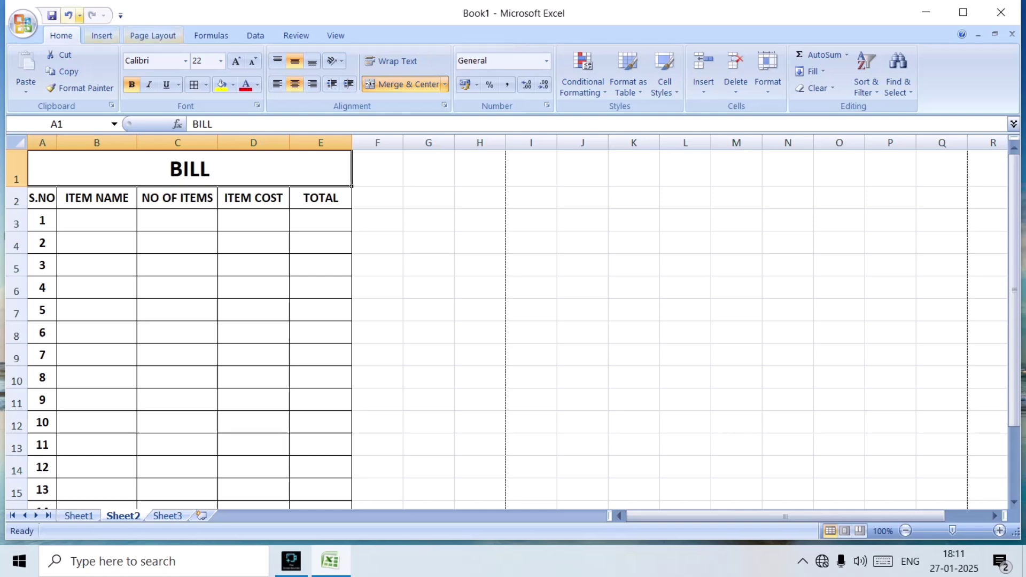
click(23, 23)
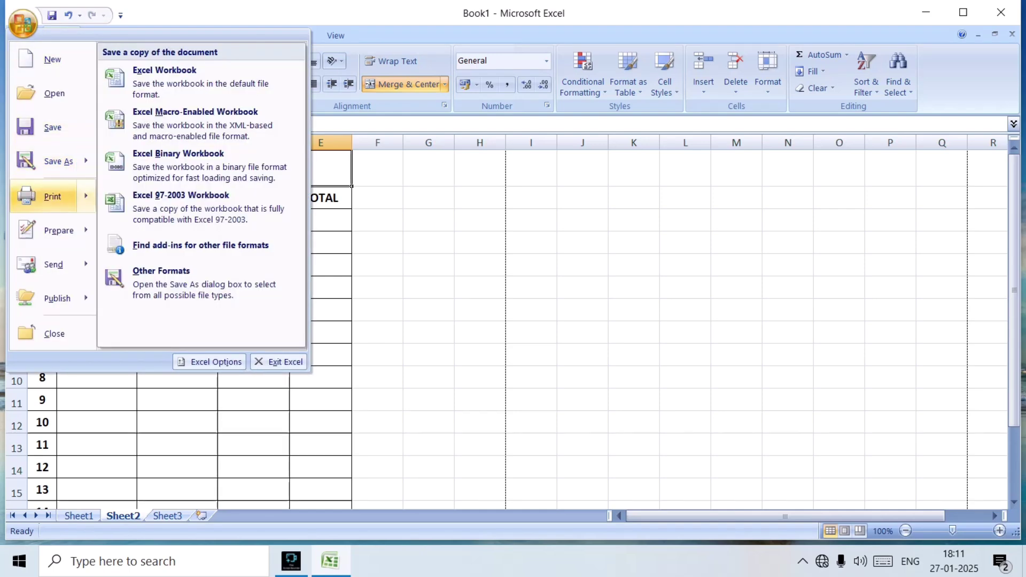
mouse_move(54, 197)
click(158, 160)
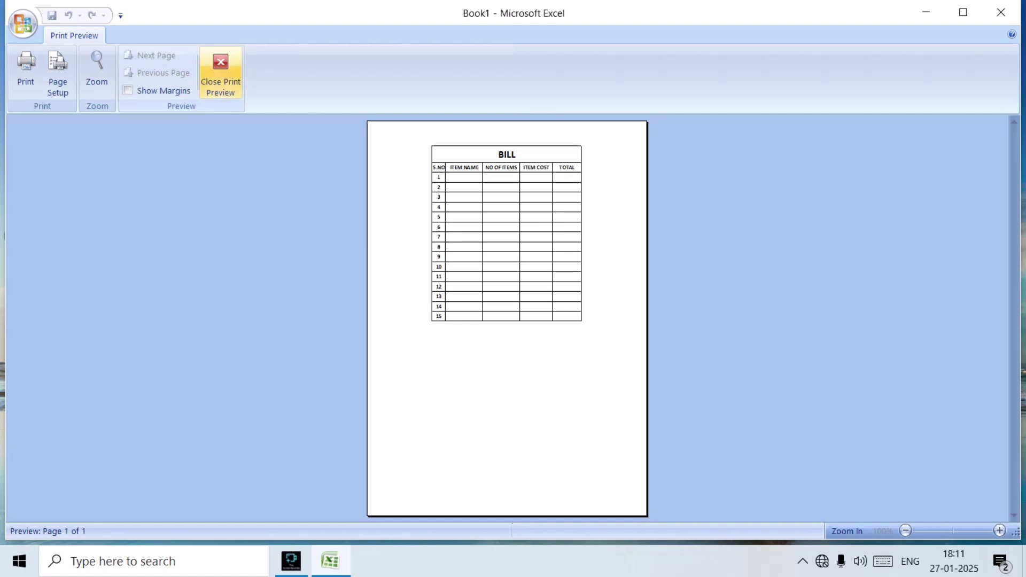
click(220, 75)
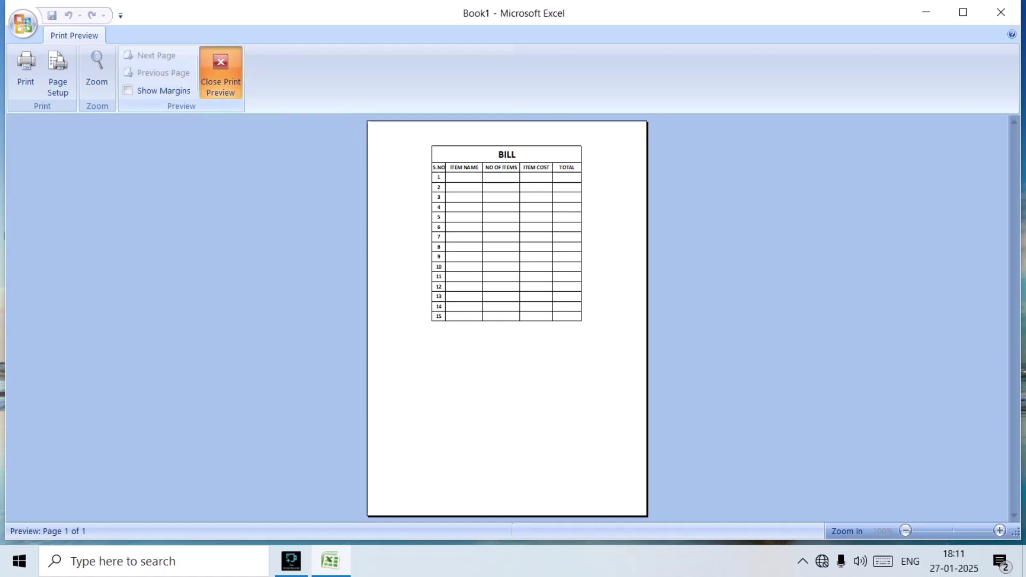
- Widen the ITEM NAME column B further to leave more room for item names
scroll(513, 329, down, 3)
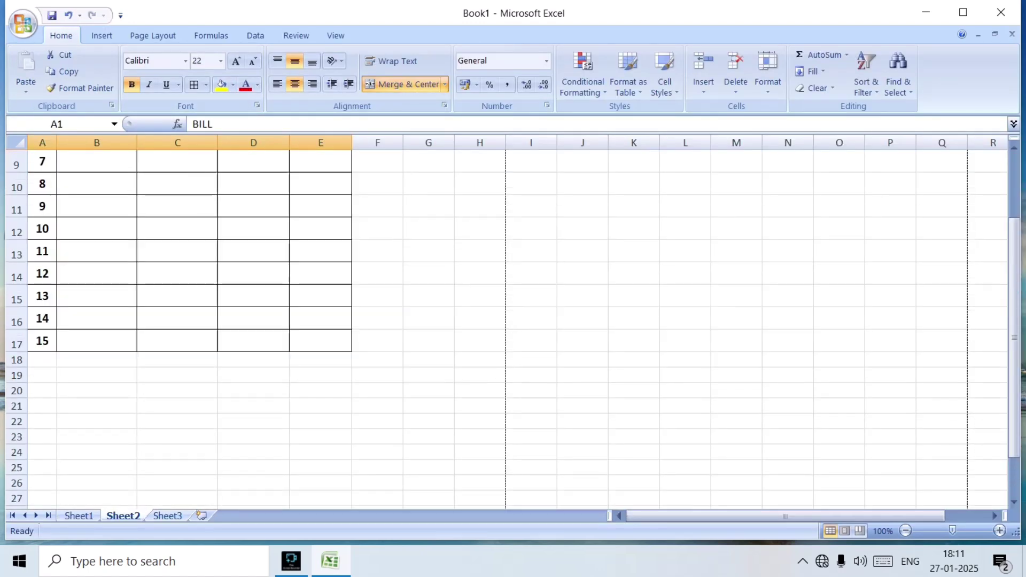
scroll(513, 329, up, 3)
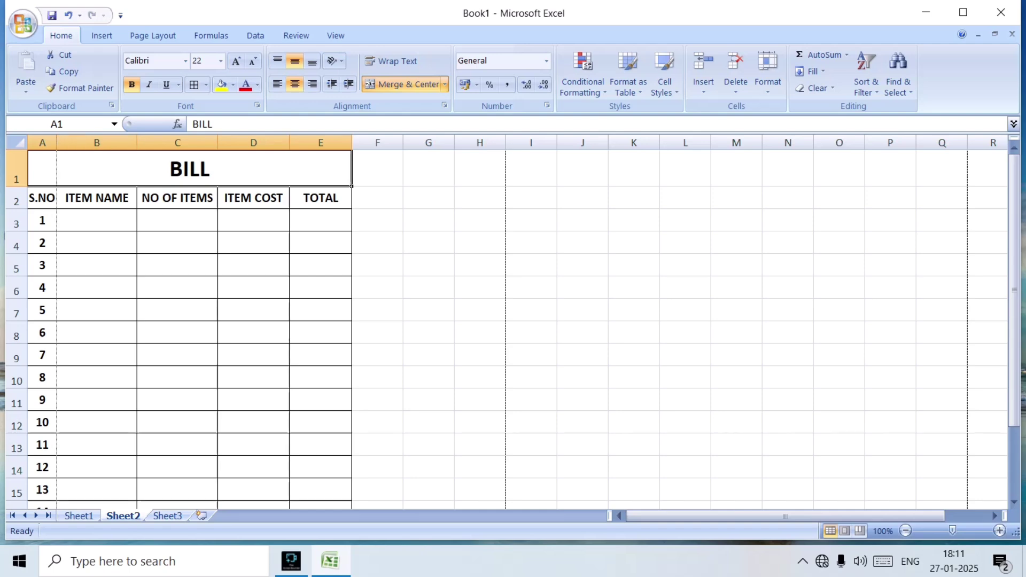
drag(137, 143, 180, 143)
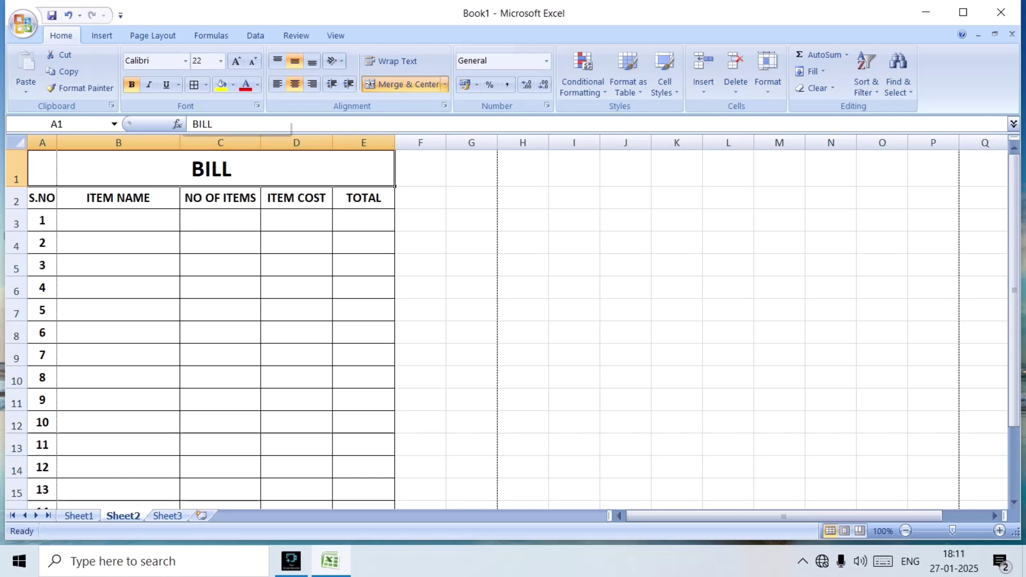
- Widen column B slightly more and check the bill table down to its last row
drag(180, 143, 189, 143)
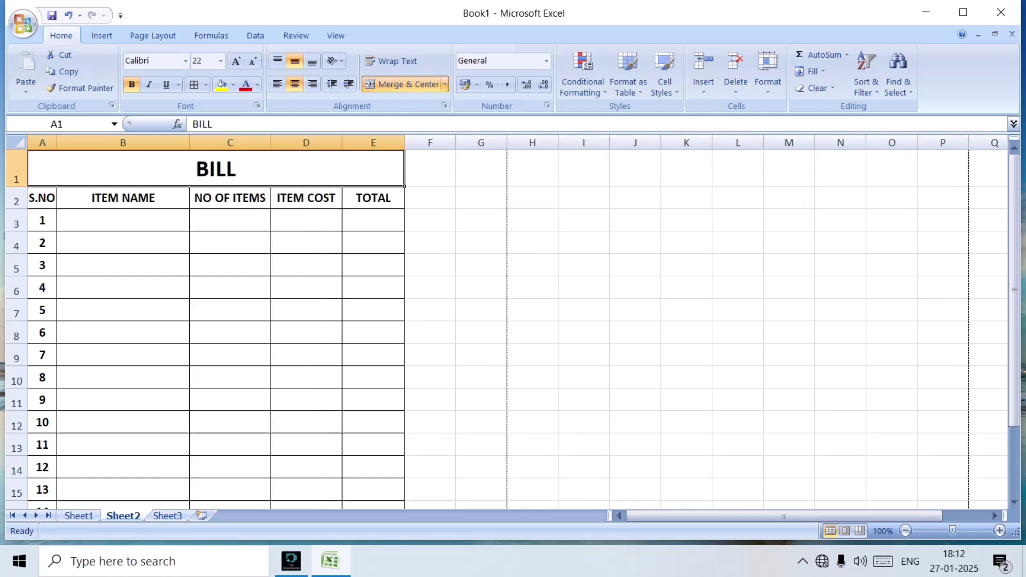
scroll(508, 329, down, 5)
scroll(508, 329, down, 2)
scroll(507, 329, up, 9)
- Copy the item names from FRUITS to WATER BOTTLE in B3:B17 of Sheet1
click(79, 516)
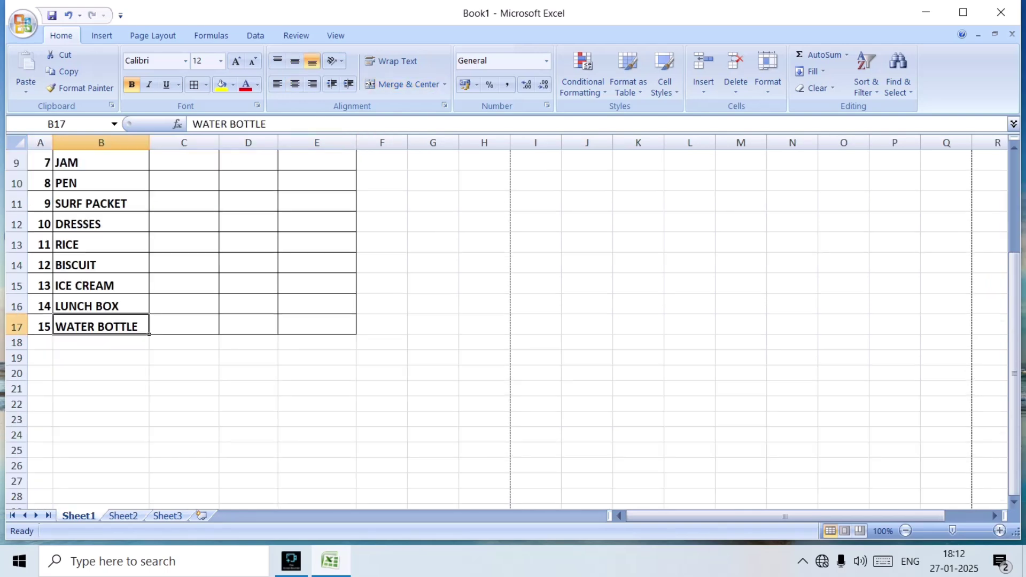
scroll(508, 328, up, 3)
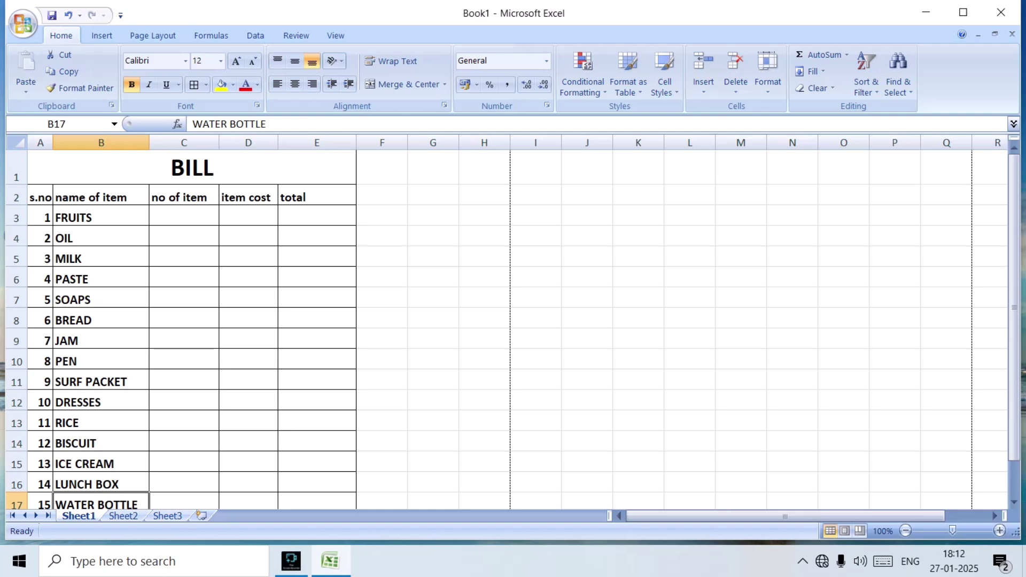
click(101, 216)
drag(101, 216, 101, 505)
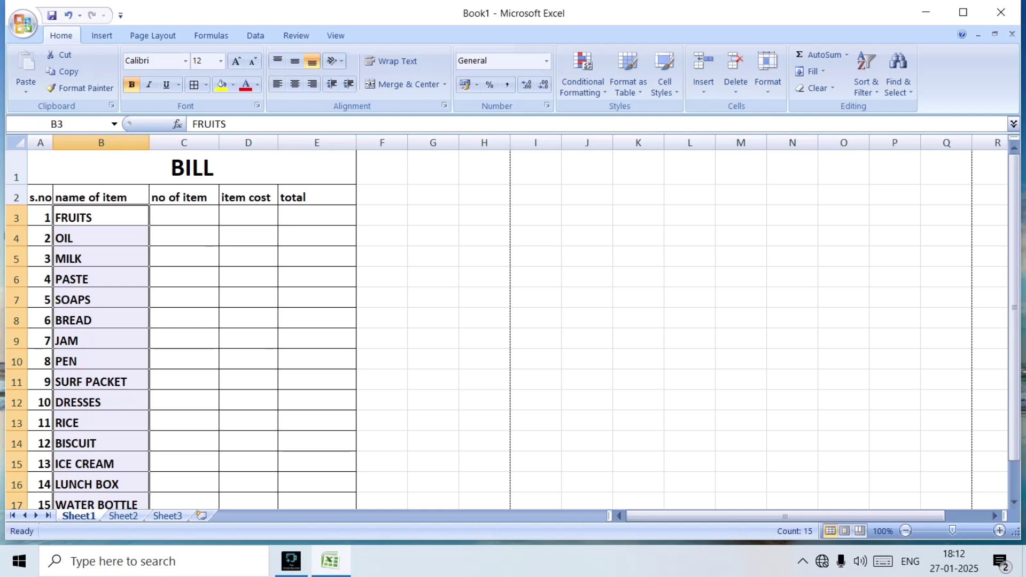
key(ctrl+c)
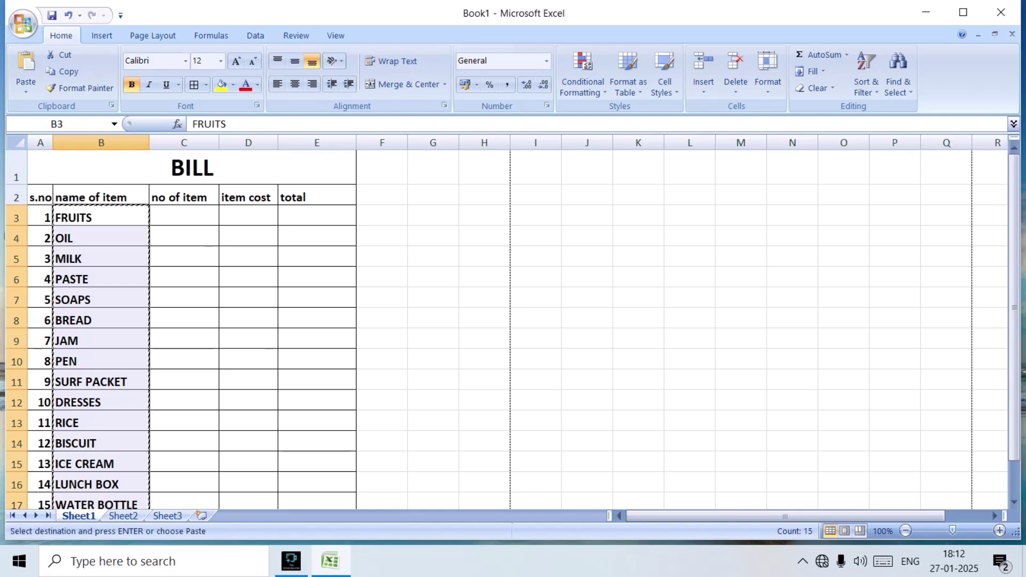
- Paste the copied item names into the ITEM NAME column of Sheet2 from B3 and check the filled rows
key(ctrl+Page_Down)
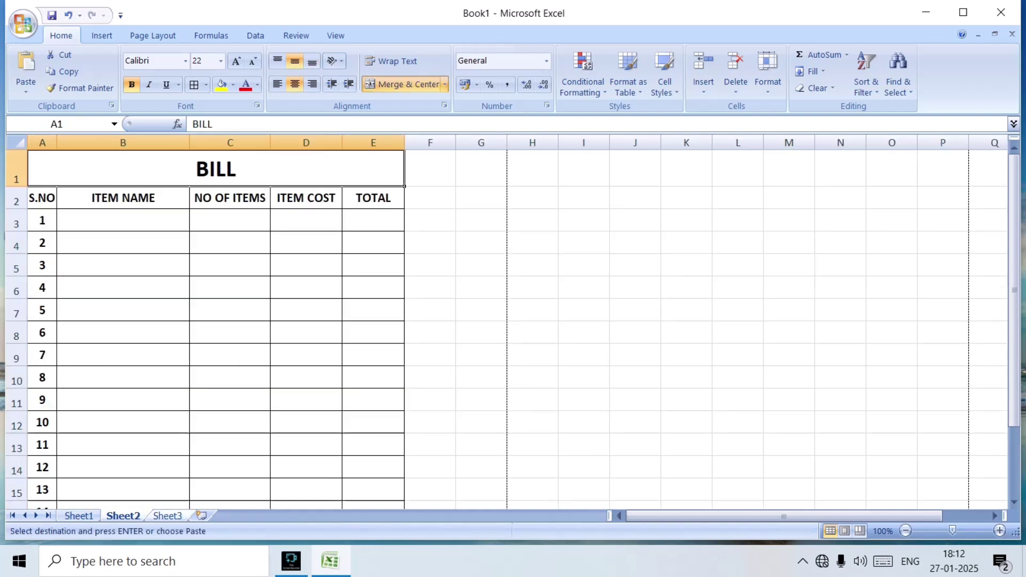
click(123, 221)
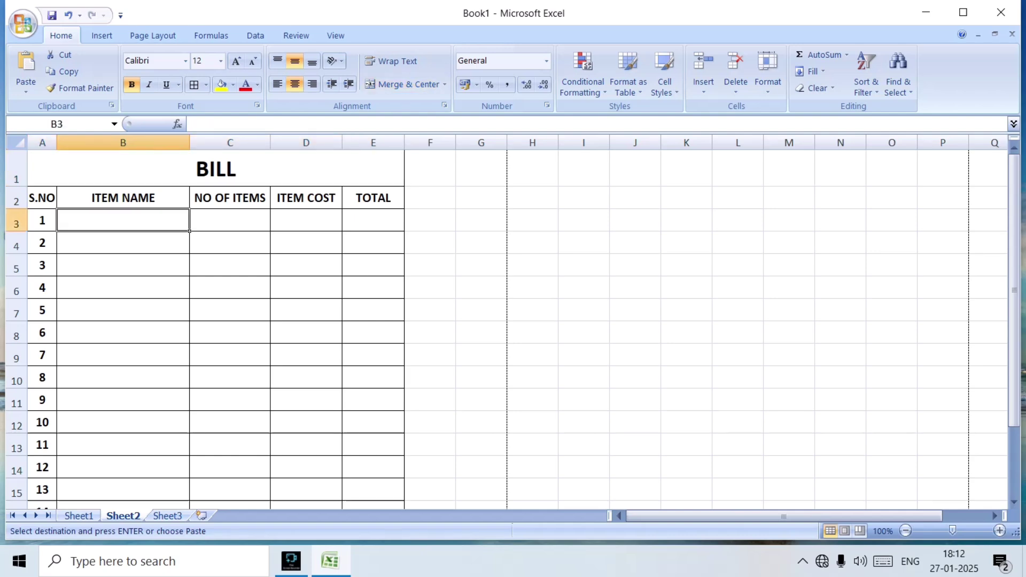
key(ctrl+v)
click(306, 310)
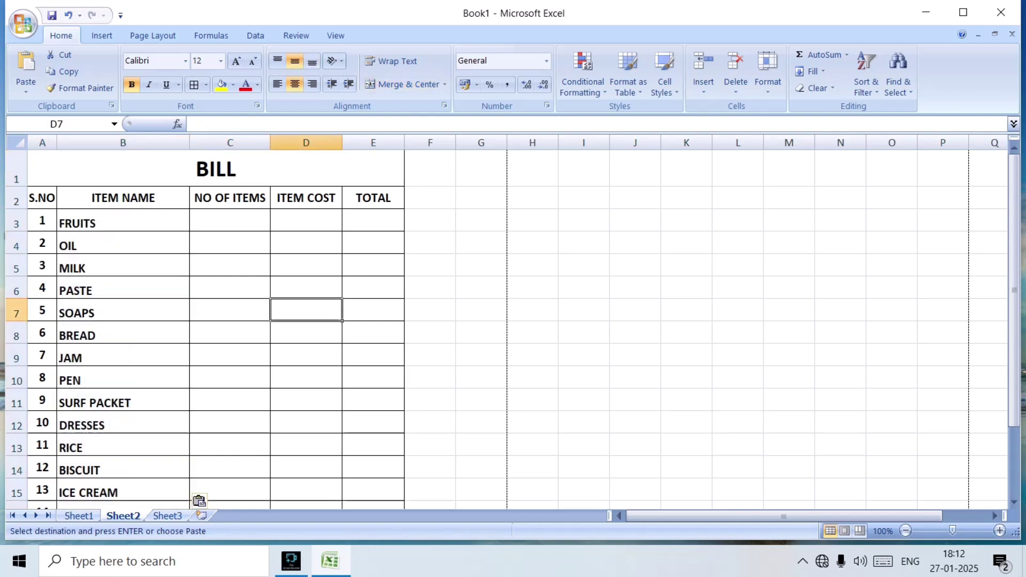
scroll(199, 501, down, 5)
scroll(199, 501, up, 5)
- Enter the NO OF ITEMS values 7, 6, 8 and 3 for FRUITS, OIL, MILK and PASTE in C3:C6
click(230, 220)
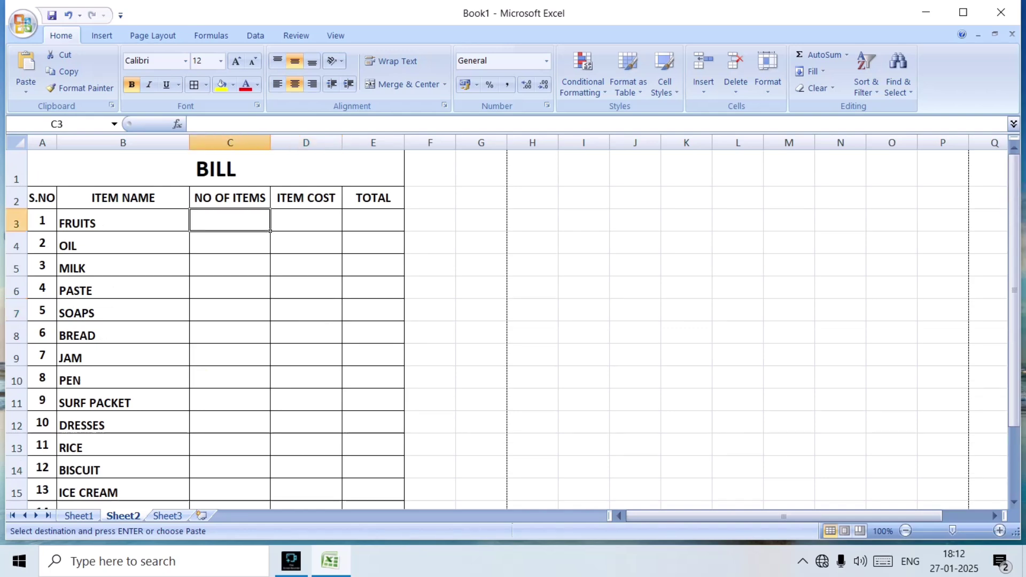
text(7)
key(Return)
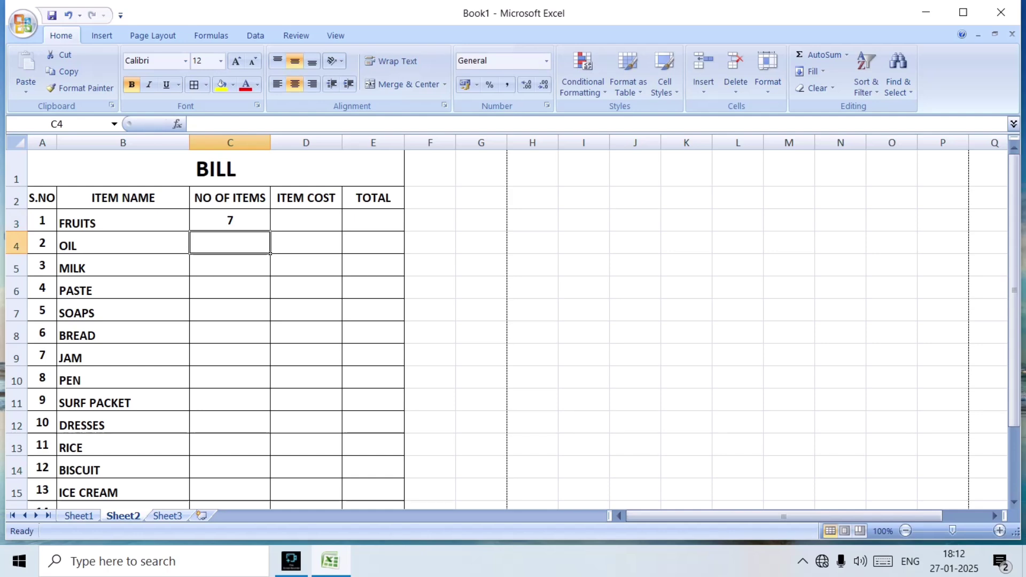
text(6)
key(Return)
text(8)
key(Return)
text(3)
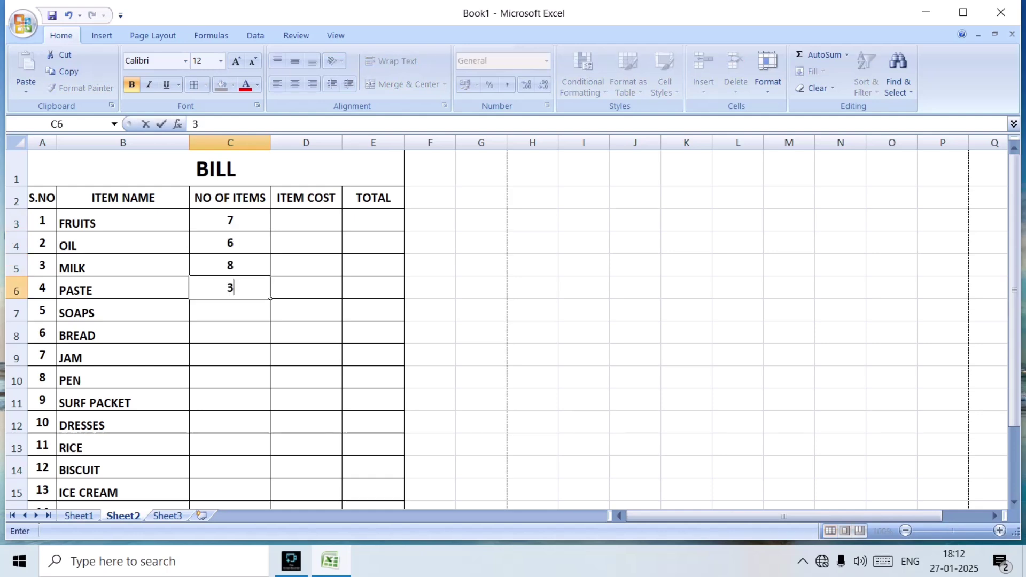
key(Return)
- Enter the quantities 2, 8, 9 and 13 for SOAPS, BREAD, JAM and PEN in C7:C10
text(2)
key(Return)
text(8)
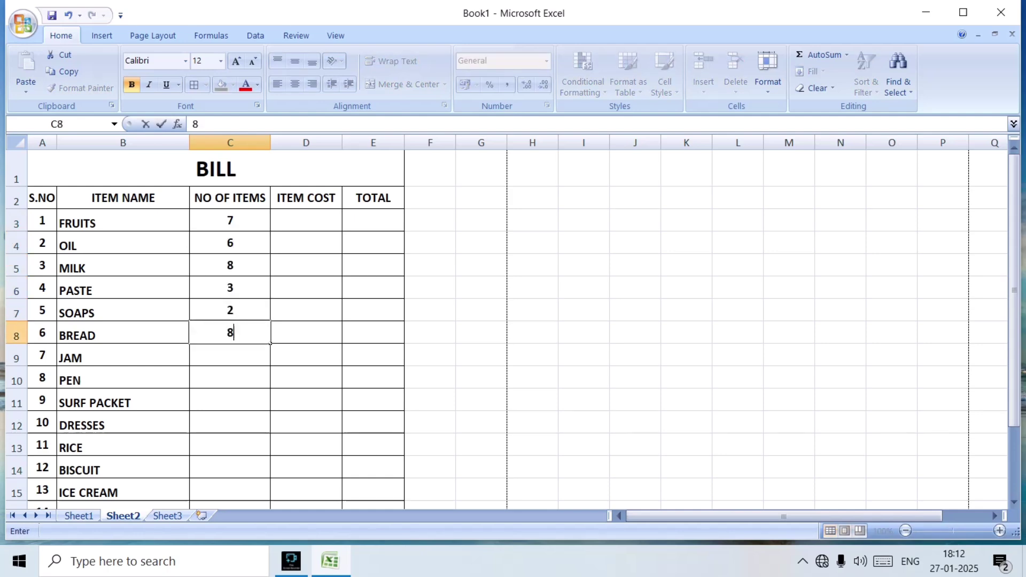
key(Return)
text(9)
key(Return)
text(13)
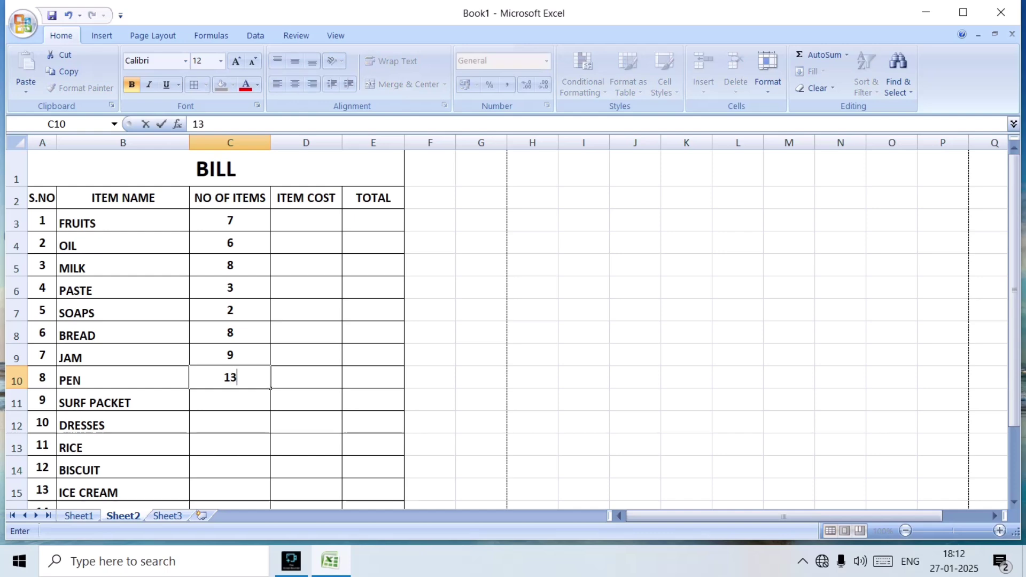
key(Return)
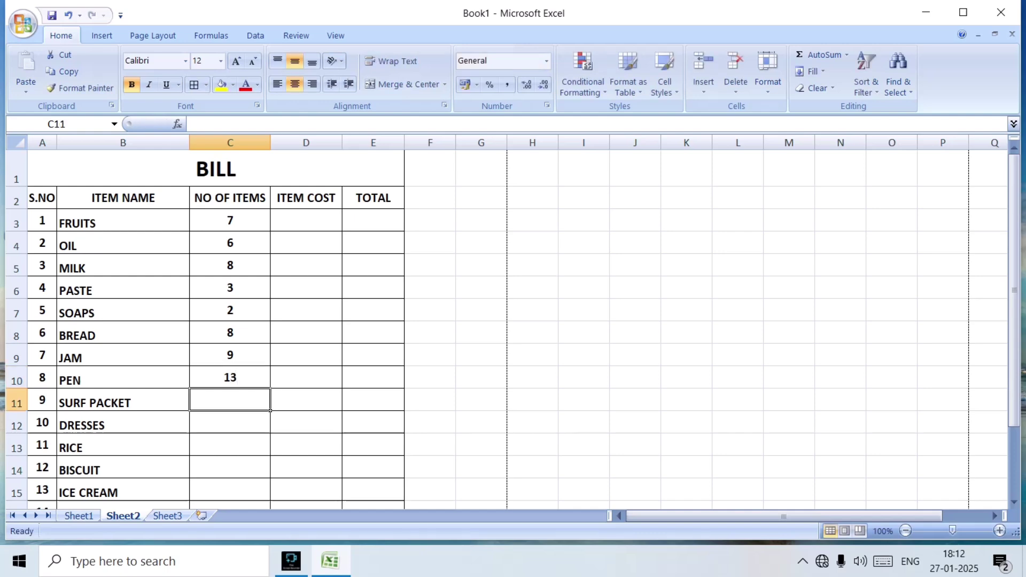
- Enter the quantities 5, 7, 6 and 2 for SURF PACKET, DRESSES, RICE and BISCUIT in C11:C14
key(Return)
key(Up)
text(5)
key(Return)
text(7)
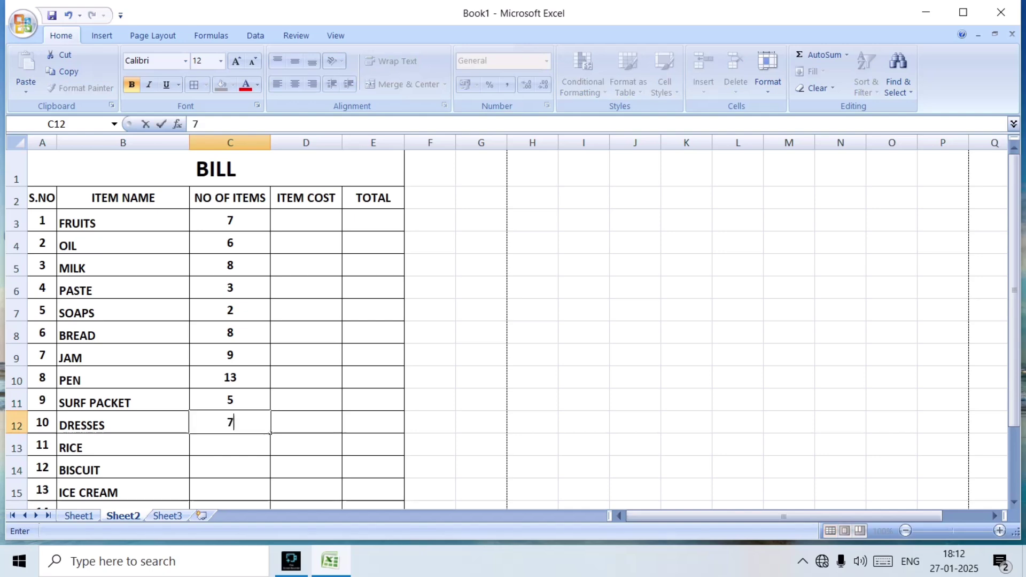
key(Return)
text(6)
key(Return)
text(2)
key(Return)
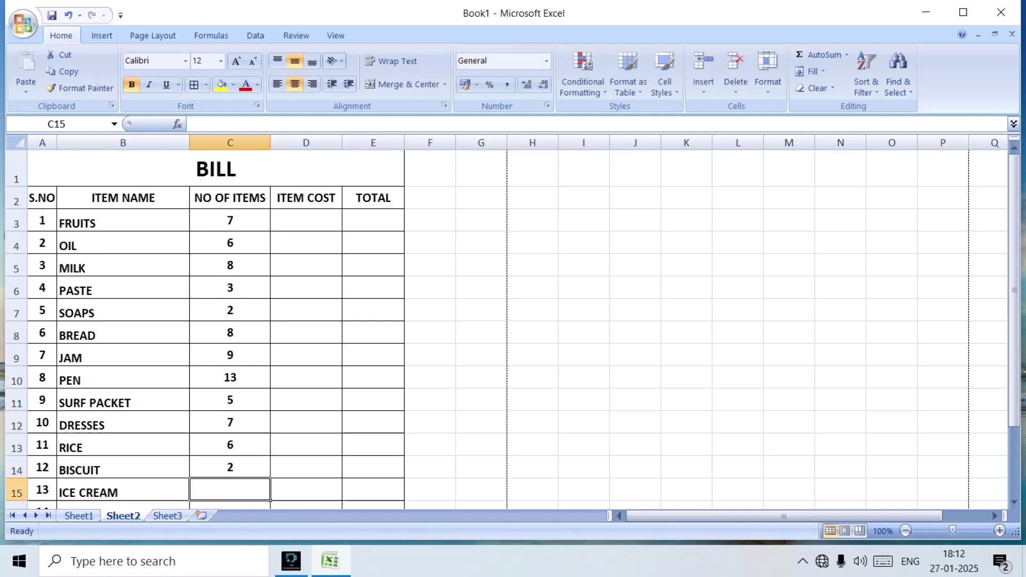
- Enter the quantities 5, 8 and 7 for ICE CREAM, LUNCH BOX and WATER BOTTLE in C15:C17
text(5)
key(Return)
text(8)
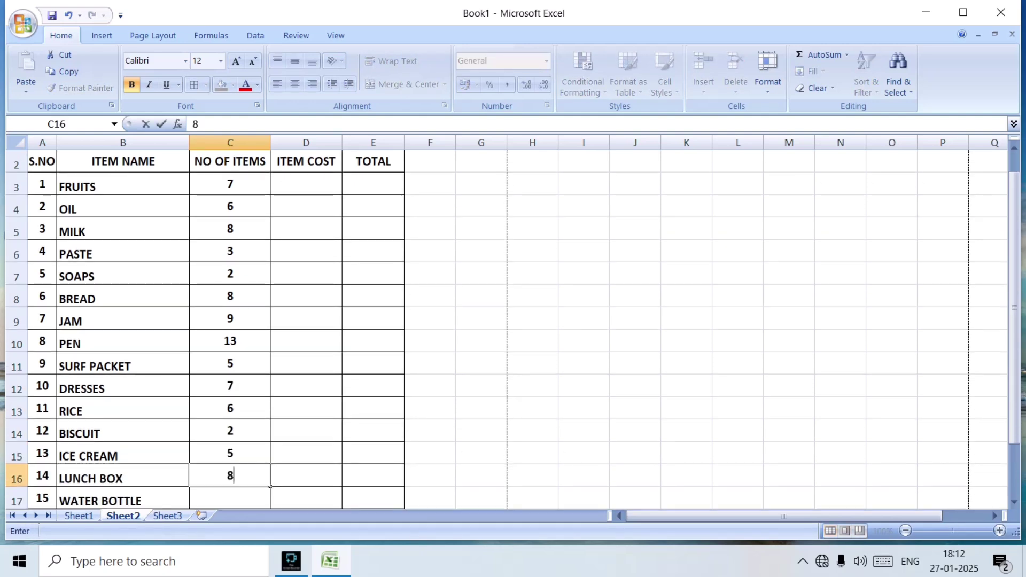
key(Return)
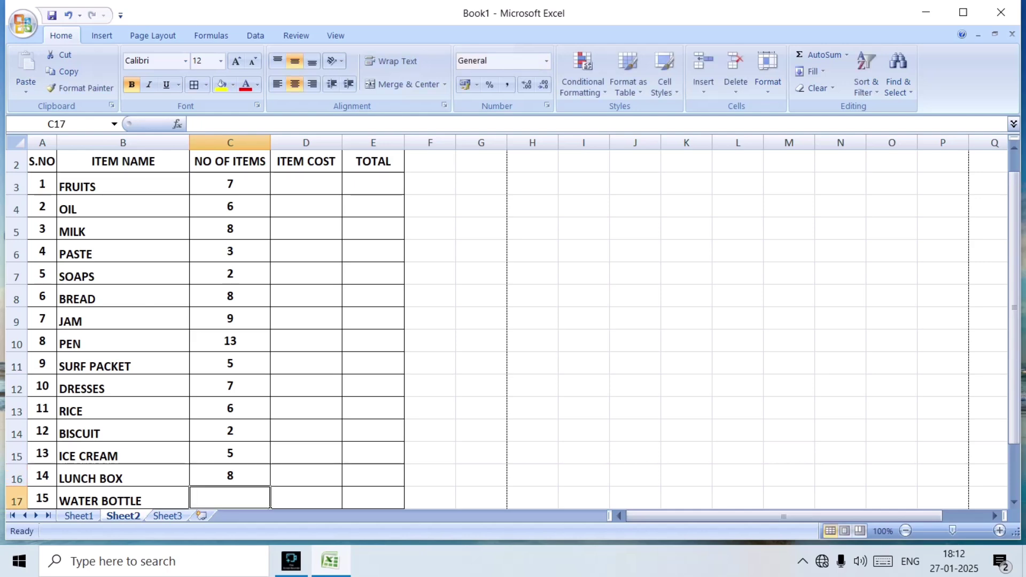
text(76)
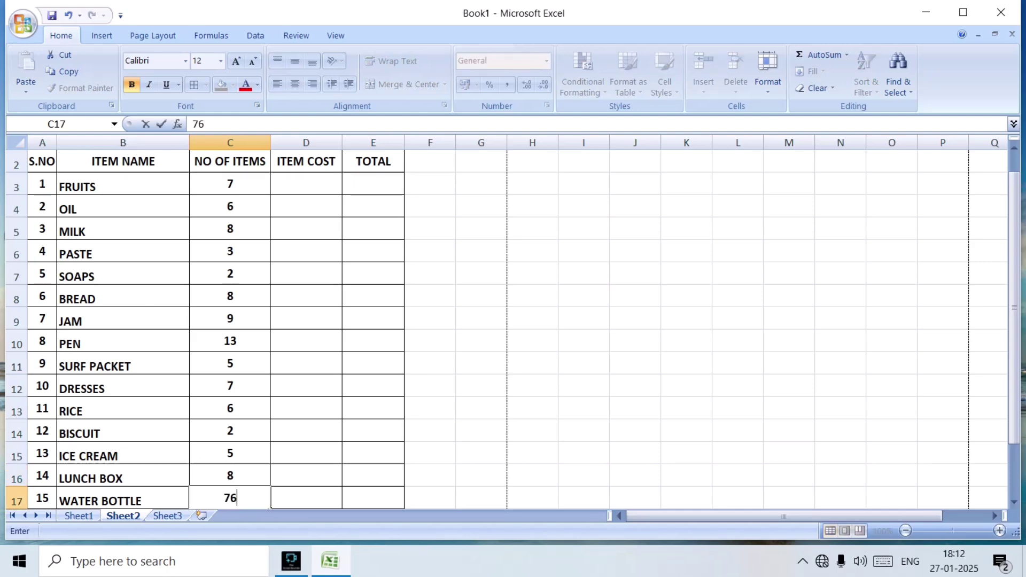
key(BackSpace)
click(430, 274)
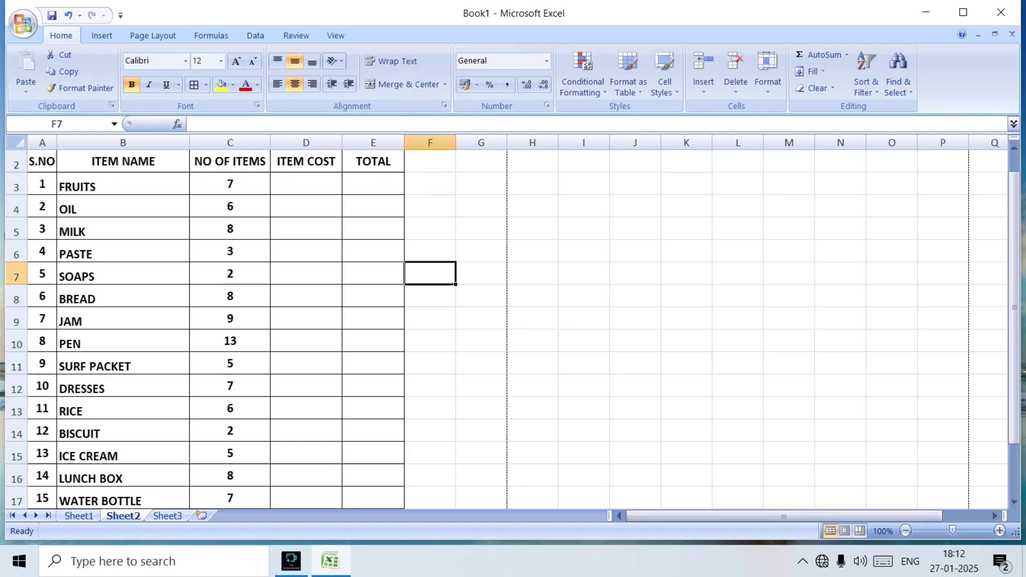
- Enter the ITEM COST values 80, 43 and 50 for FRUITS, OIL and MILK in D3:D5
click(306, 184)
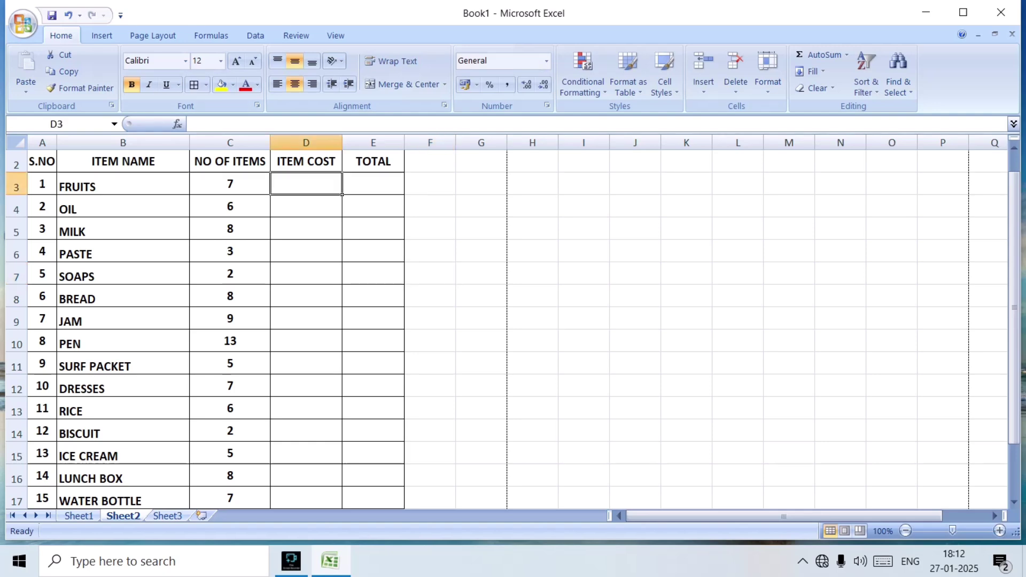
text(80)
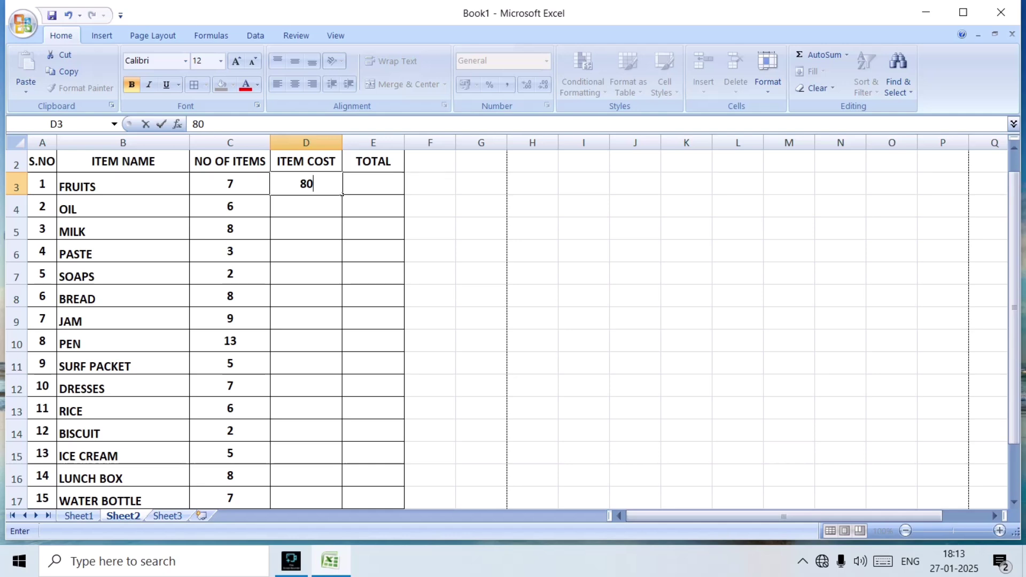
key(Return)
text(43)
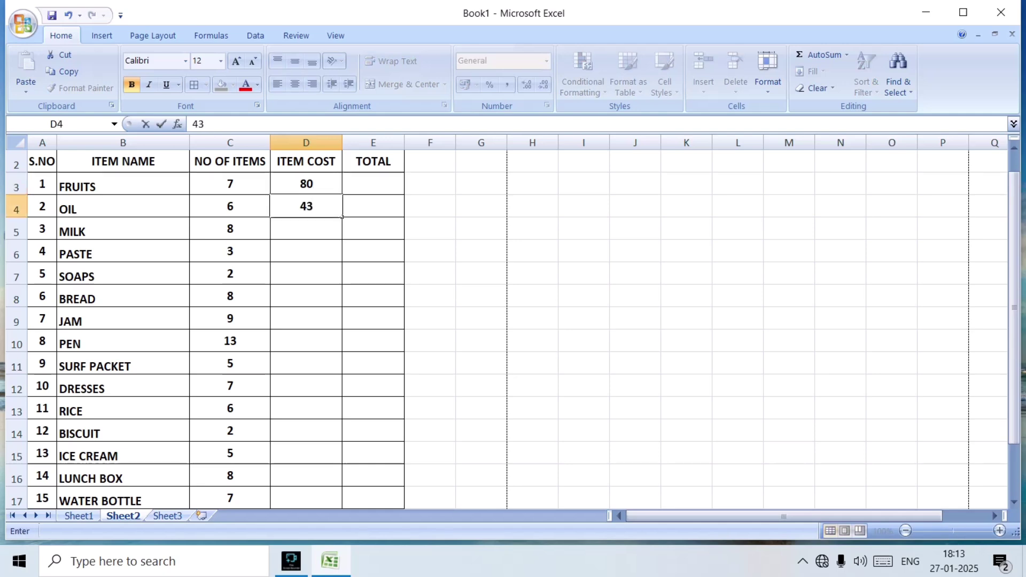
key(Return)
text(2)
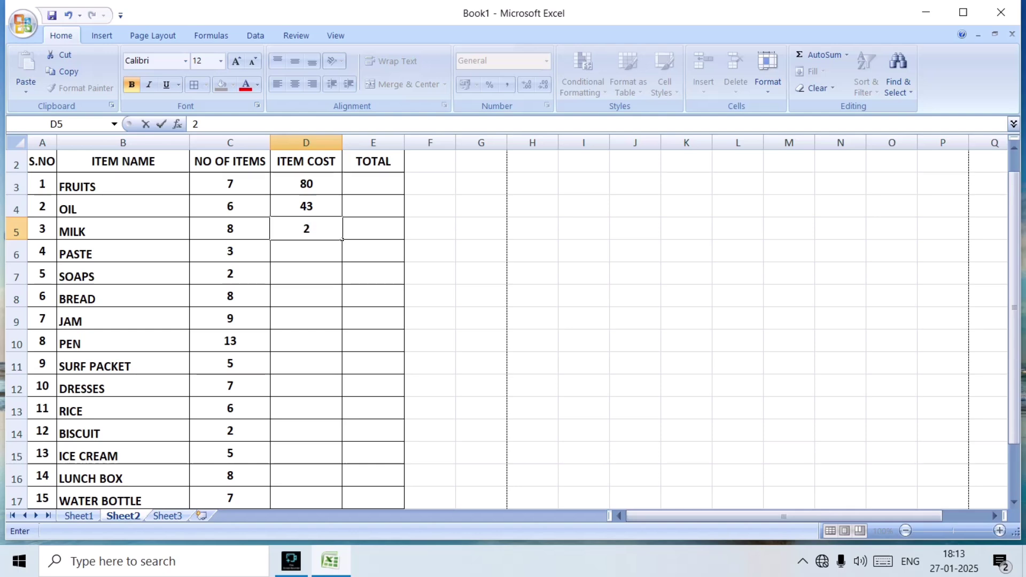
key(BackSpace)
text(50)
key(Return)
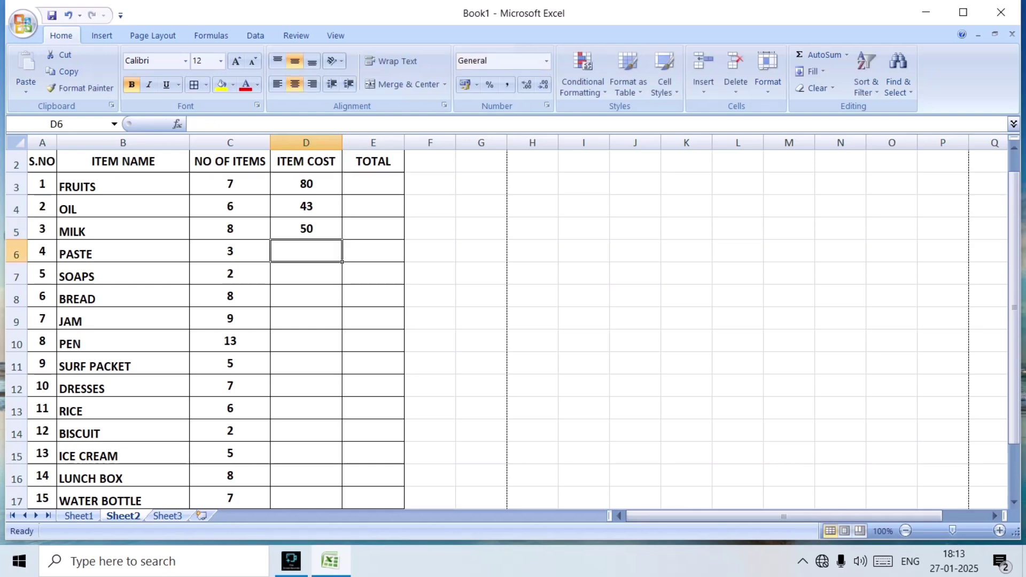
- Enter the item costs 60, 54 and 30 for PASTE, SOAPS and BREAD in D6:D8
text(60)
key(Return)
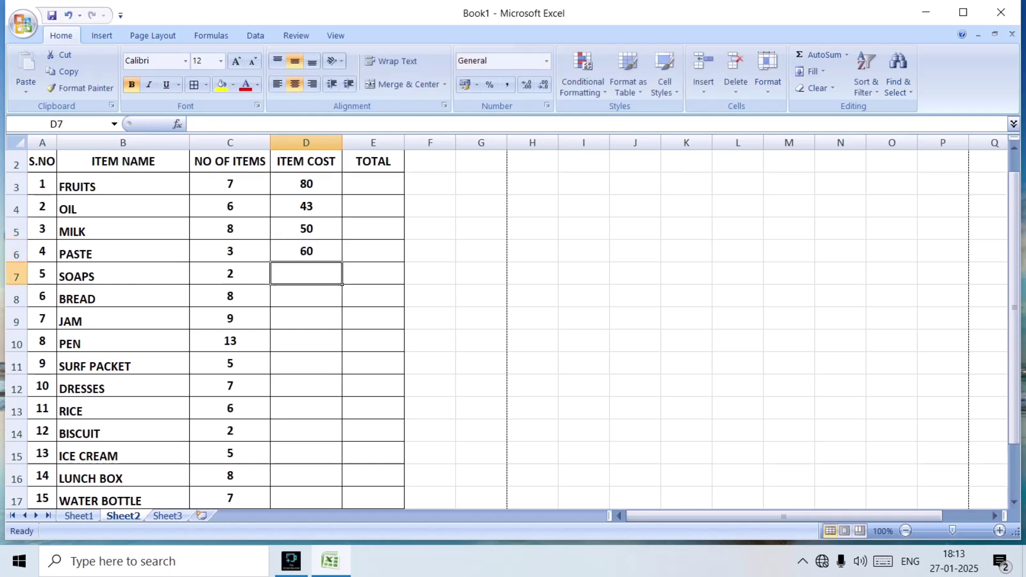
text(54)
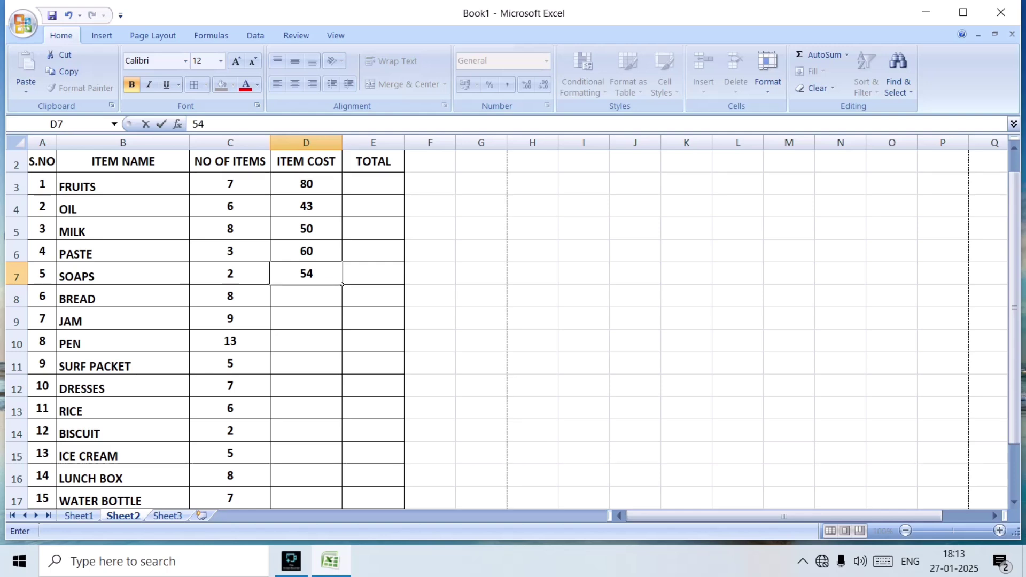
key(Return)
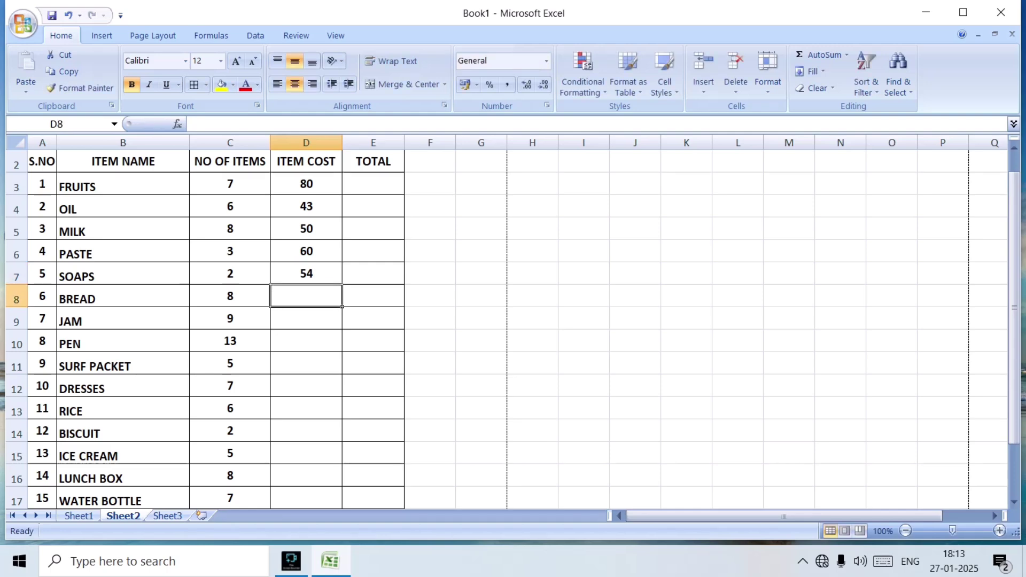
text(3)
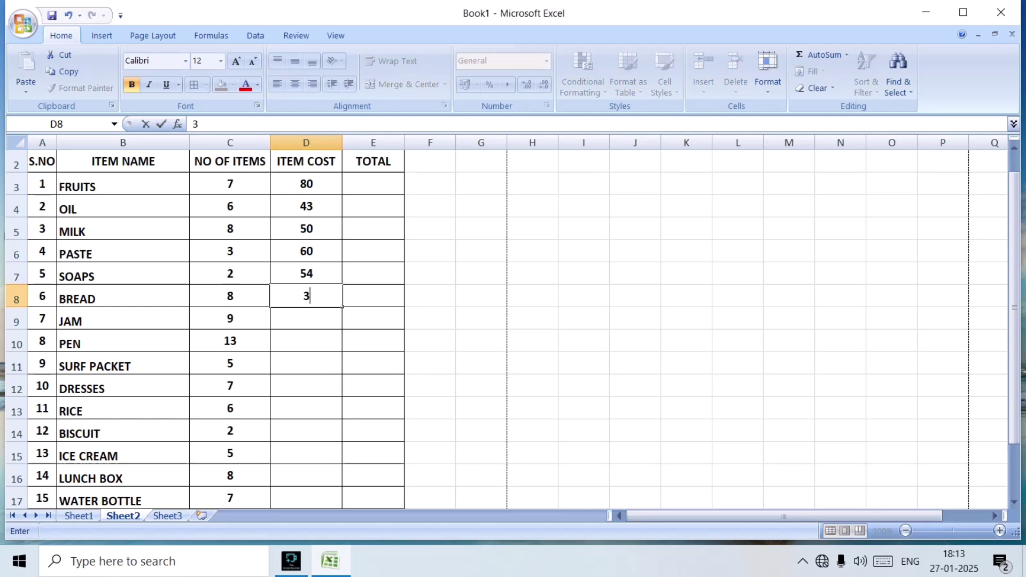
text(0)
key(Return)
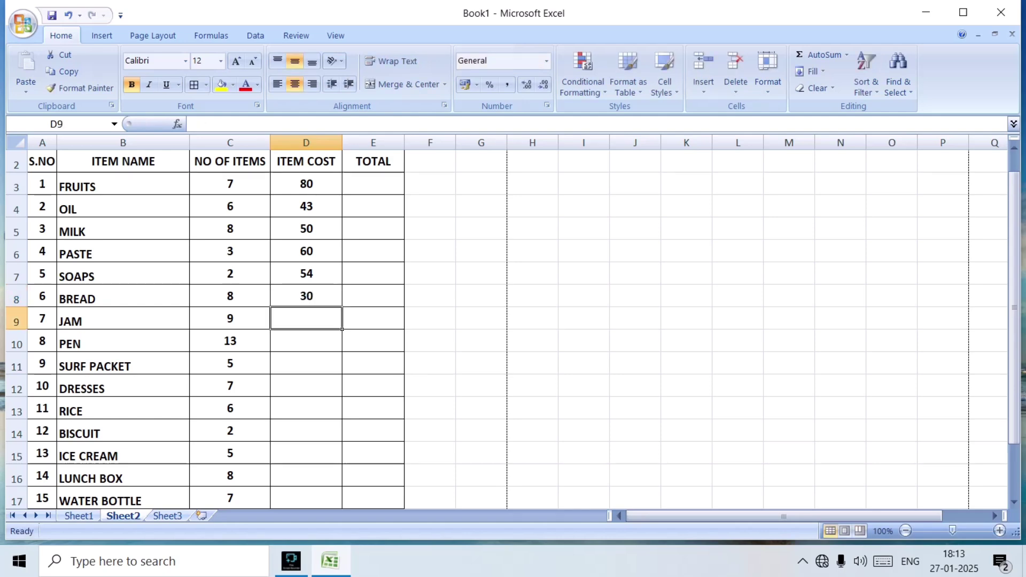
- Enter the item costs 45, 5 and 56 for JAM, PEN and SURF PACKET in D9:D11
text(45)
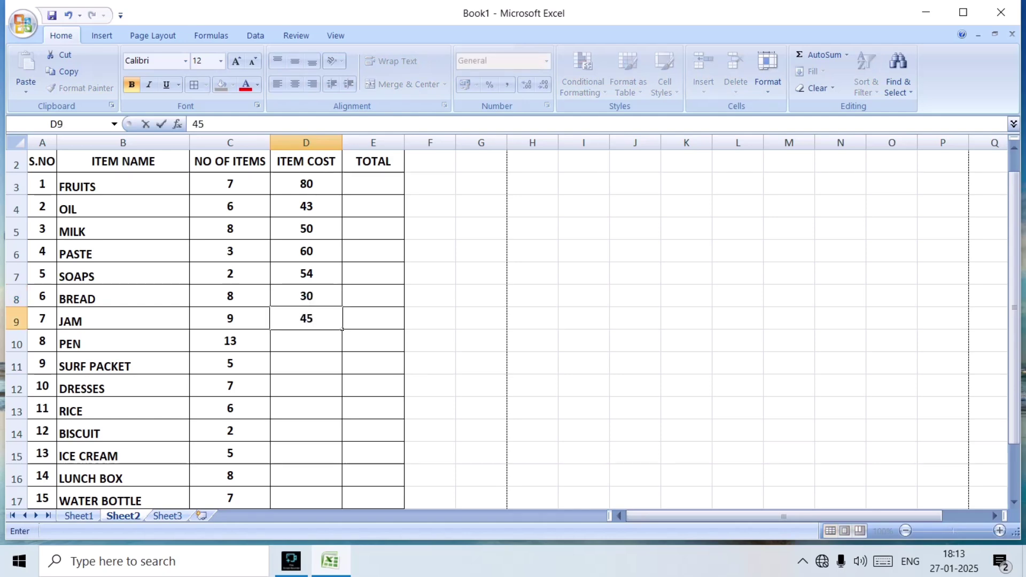
key(Return)
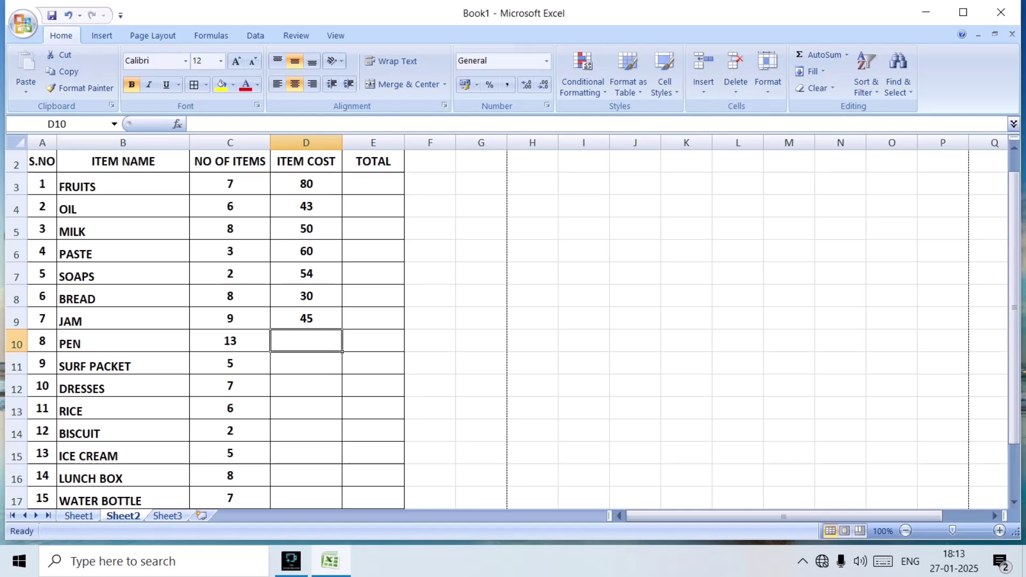
text(5)
key(Return)
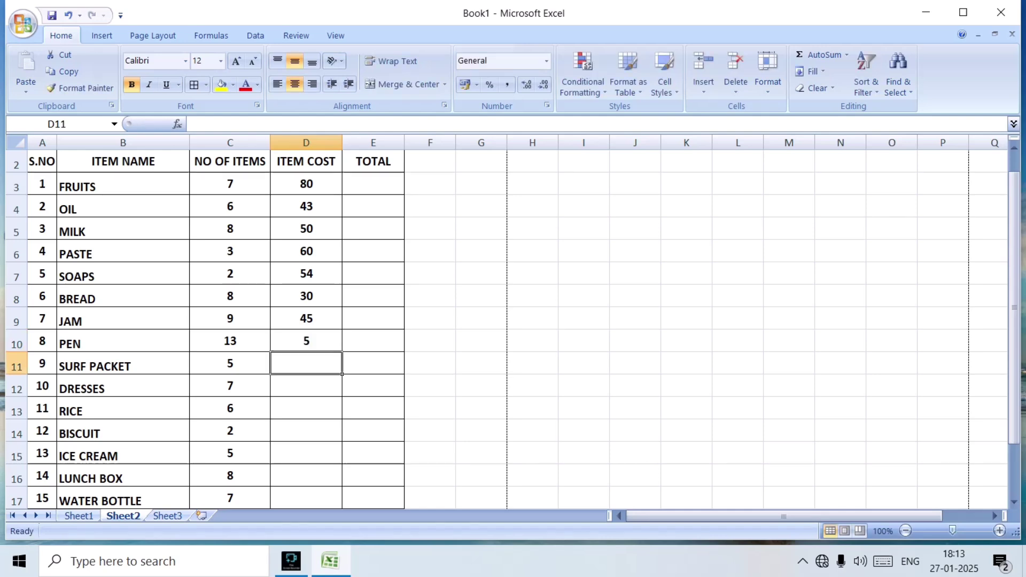
text(56)
key(Return)
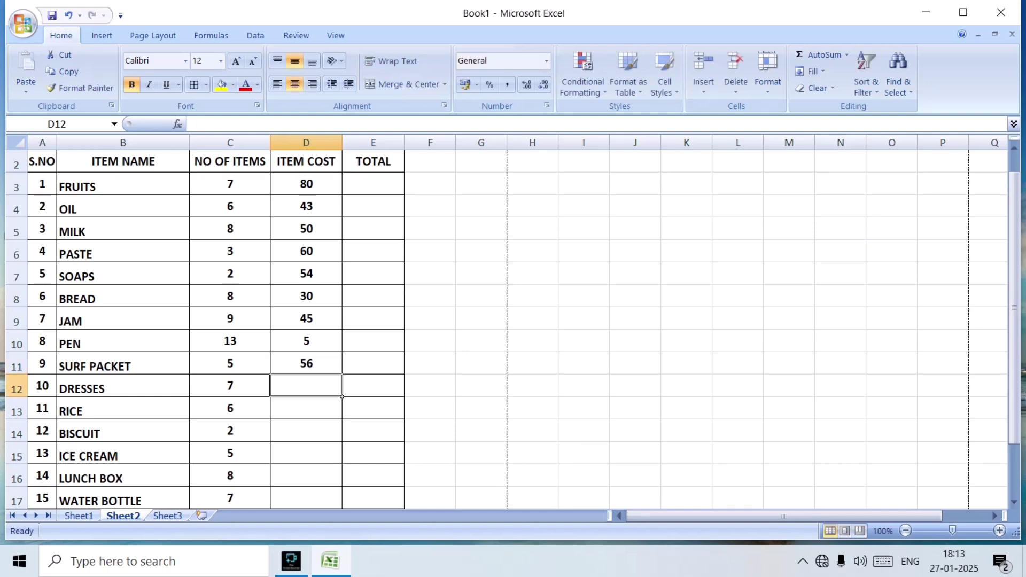
- Enter the item costs 700, 500 and 10 for DRESSES, RICE and BISCUIT in D12:D14
text(700)
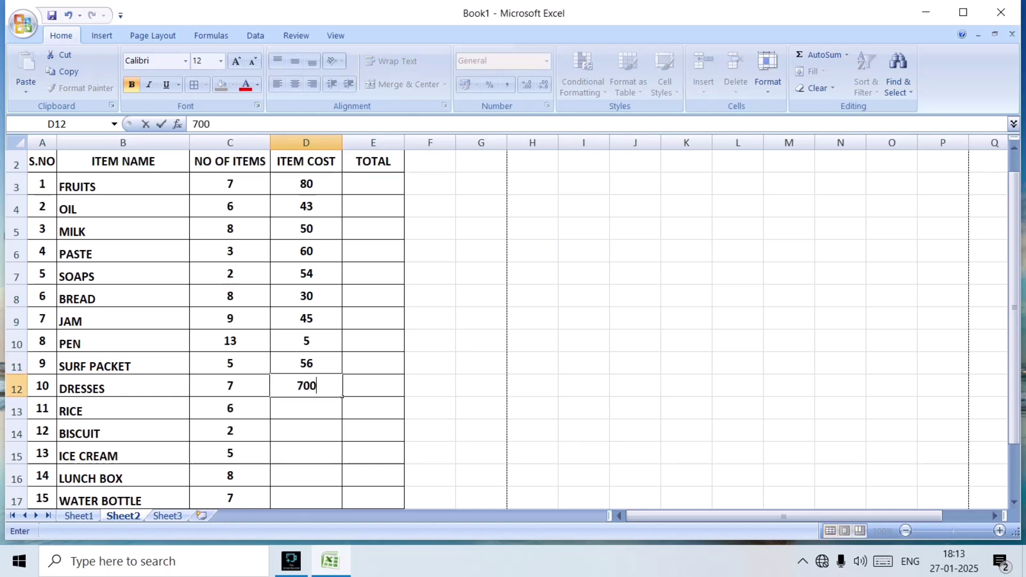
key(Return)
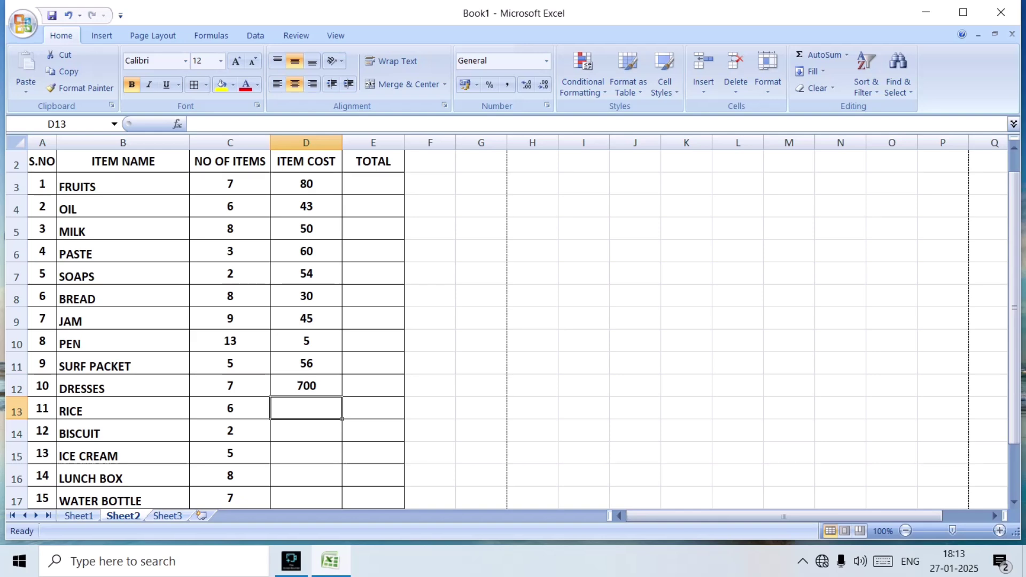
text(500)
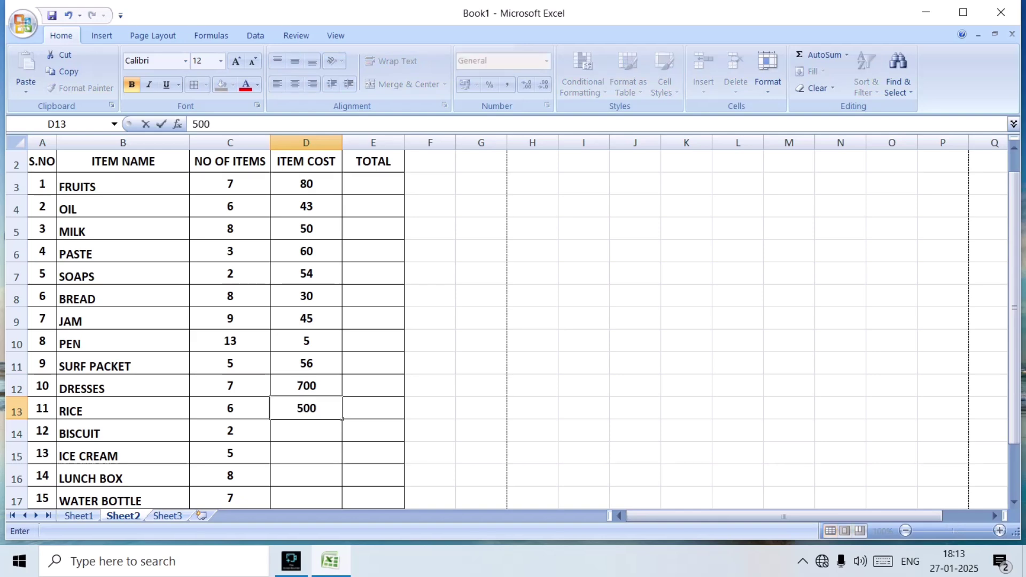
key(Return)
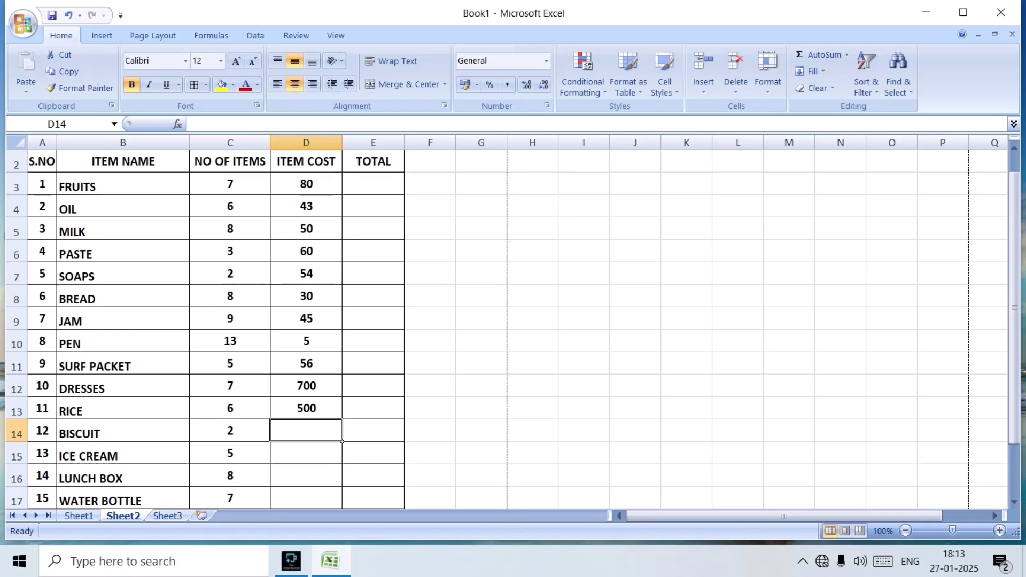
text(10)
key(Return)
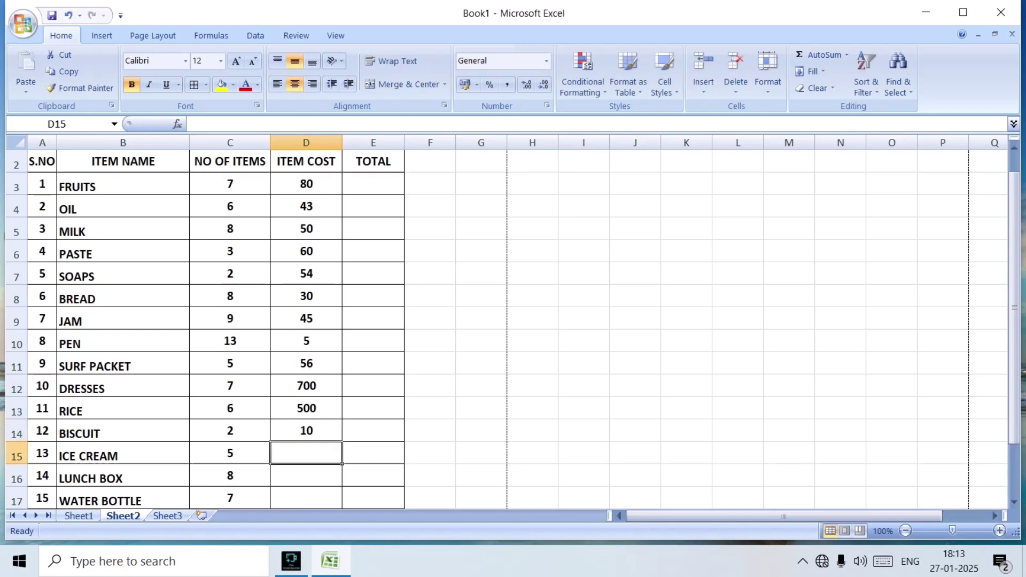
- Enter the item costs 57, 450 and 50 for ICE CREAM, LUNCH BOX and WATER BOTTLE in D15:D17
text(57)
key(Return)
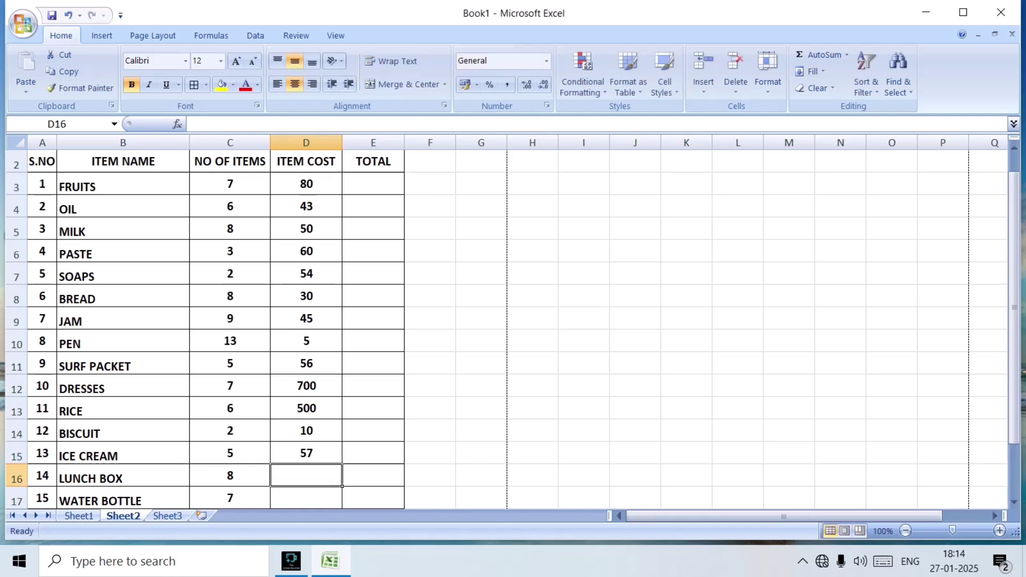
text(45)
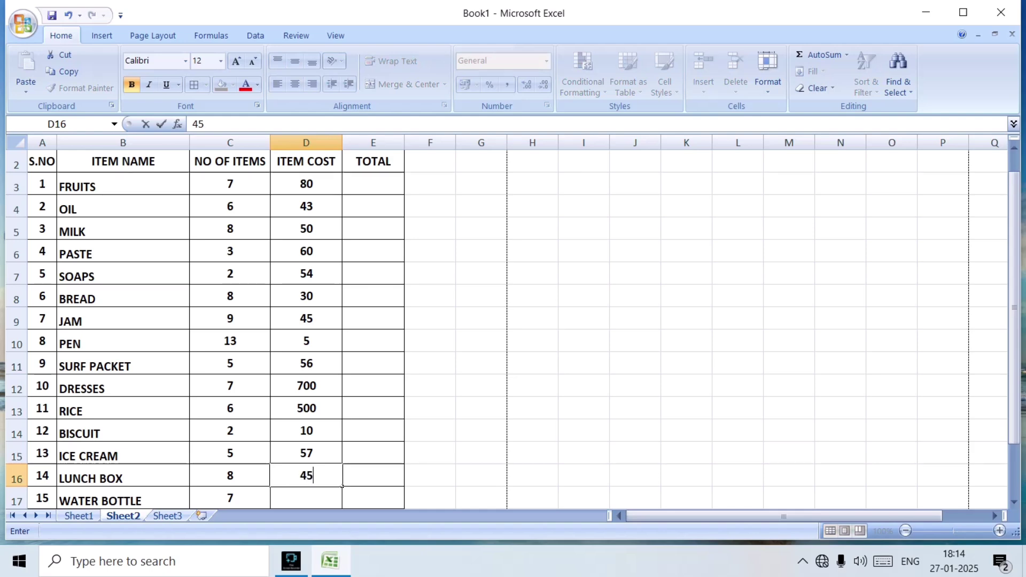
text(0)
key(Return)
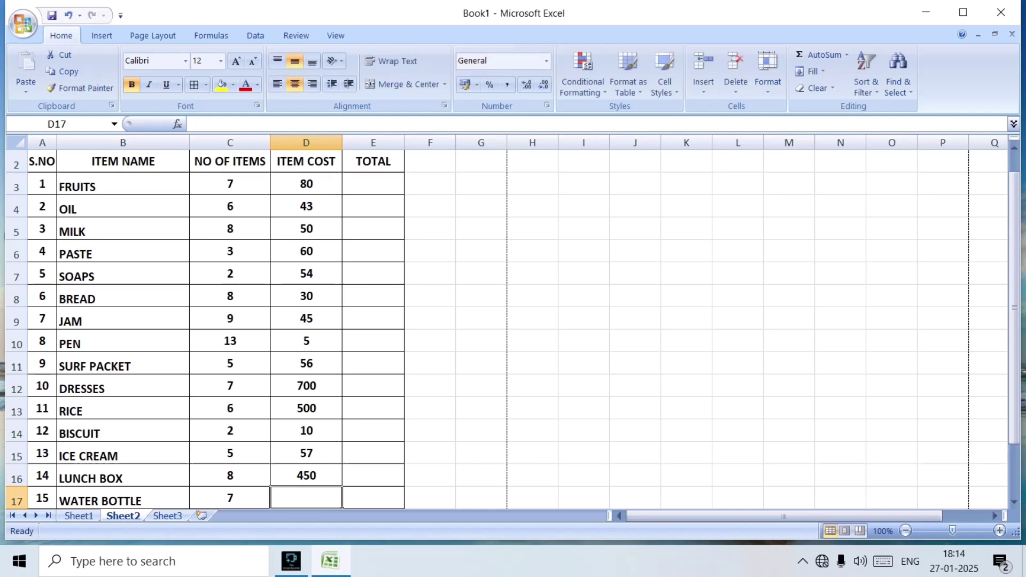
text(50)
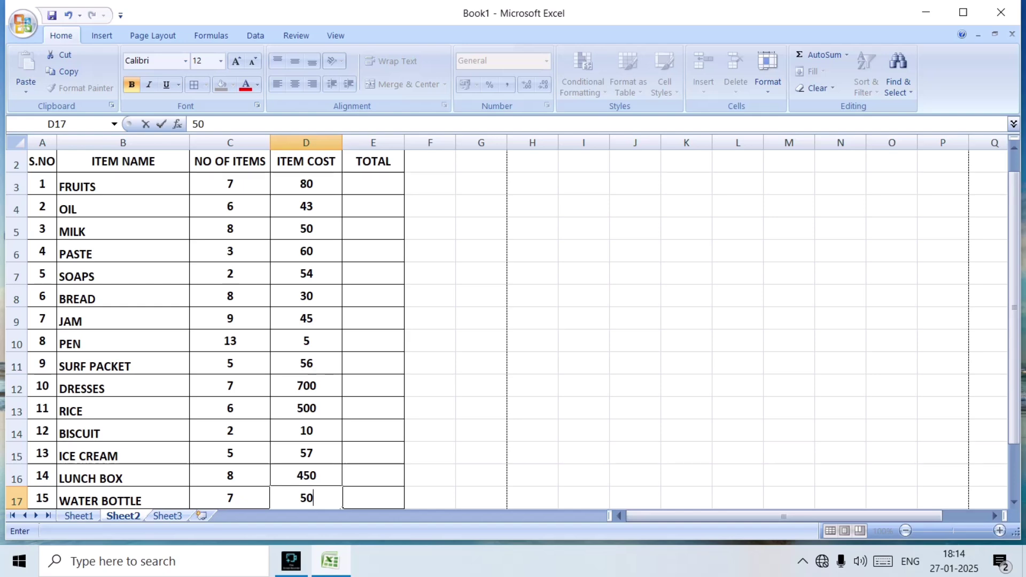
click(635, 431)
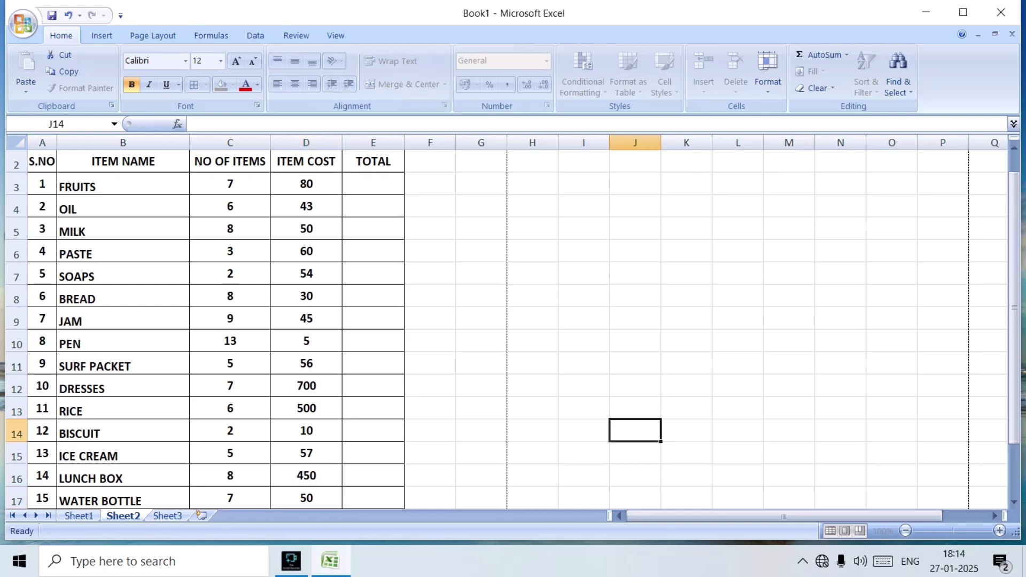
scroll(635, 431, down, 5)
scroll(507, 329, up, 6)
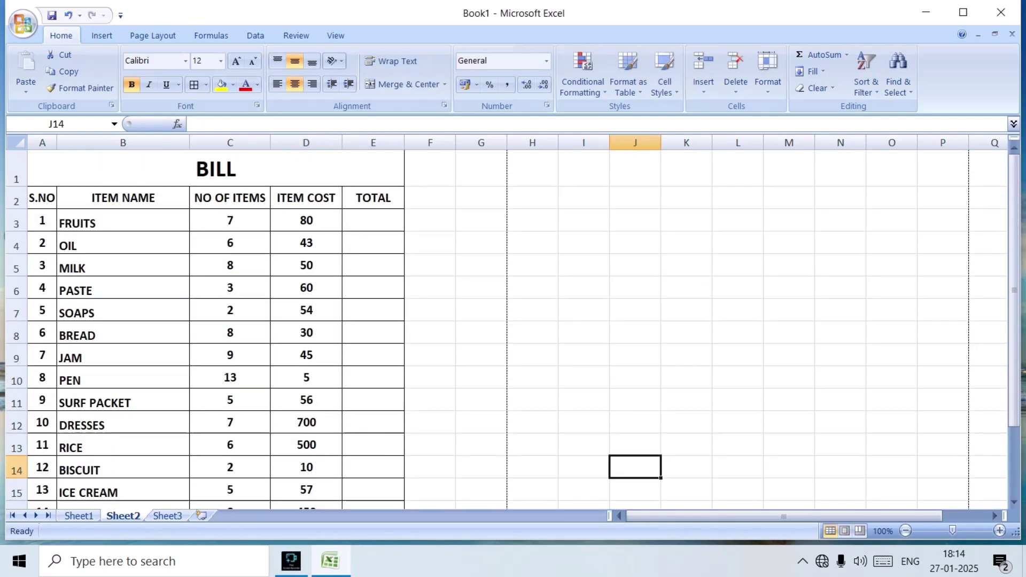
- Enter the formula =C3*D3 in E3 to calculate the FRUITS total
click(373, 220)
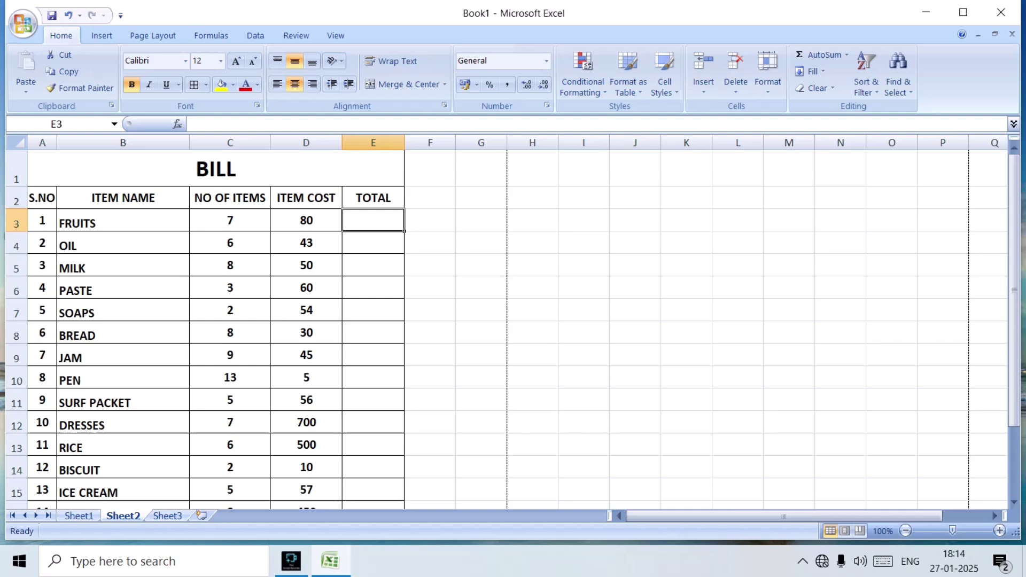
text(=)
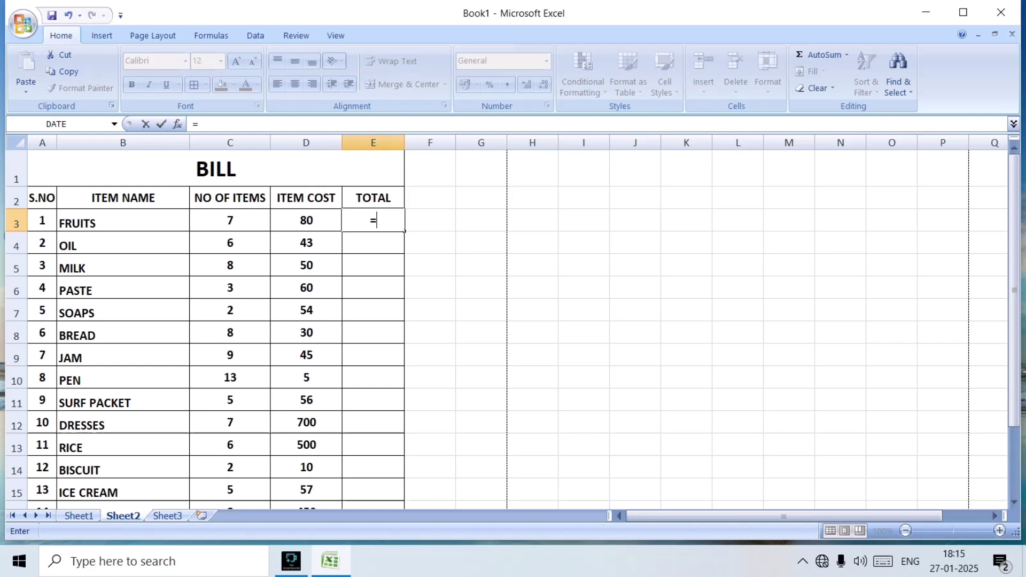
click(230, 220)
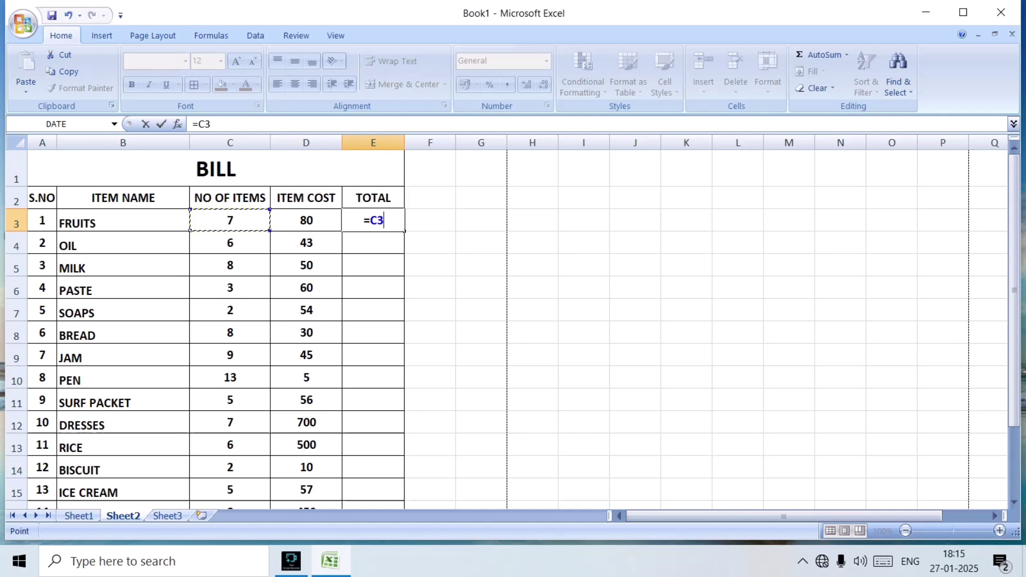
text(8)
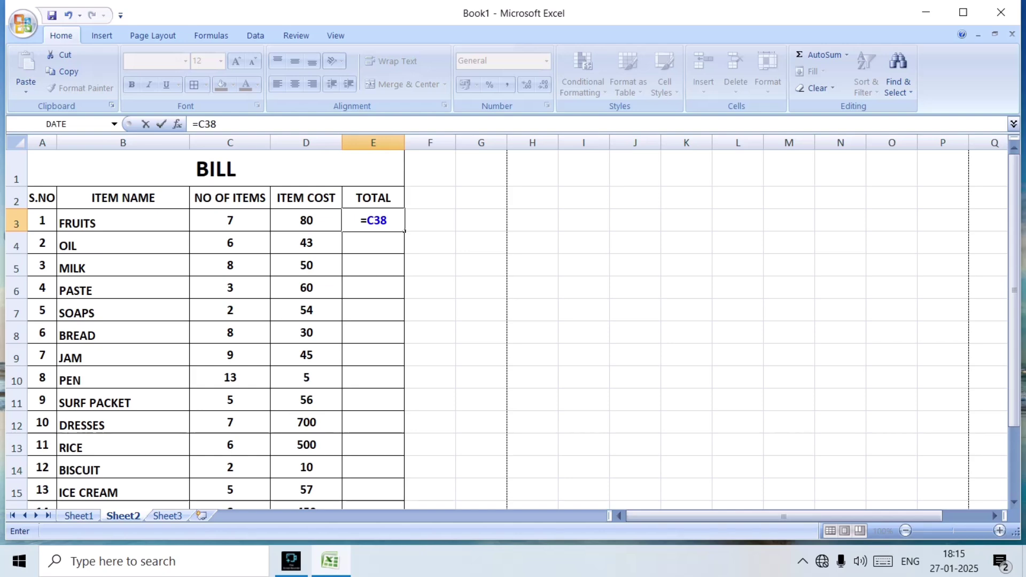
key(BackSpace)
text(*)
key(Left)
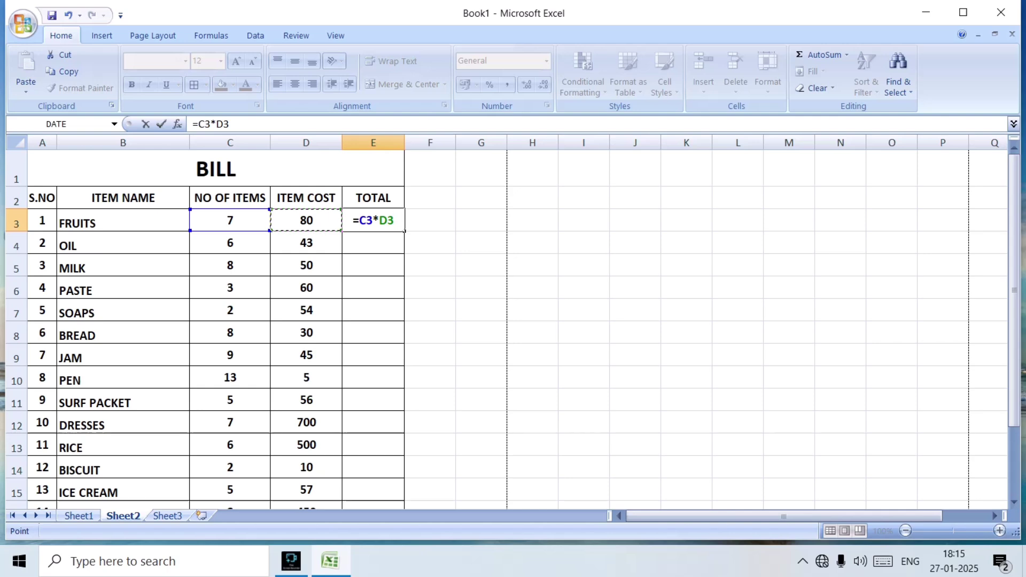
key(Return)
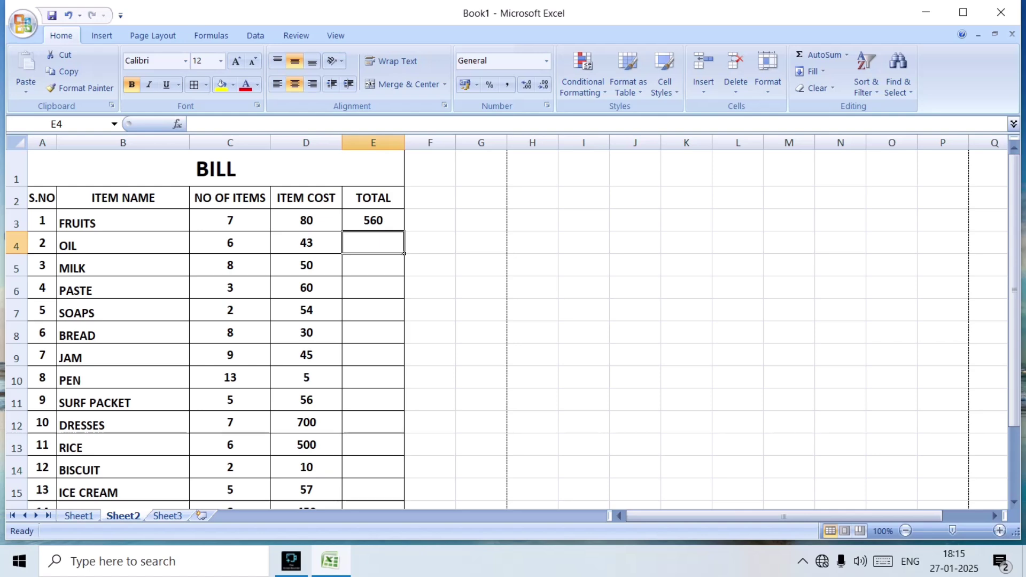
- Fill the total formula from E3 down to E17 for all remaining items and review the filled column
click(373, 220)
scroll(513, 329, down, 3)
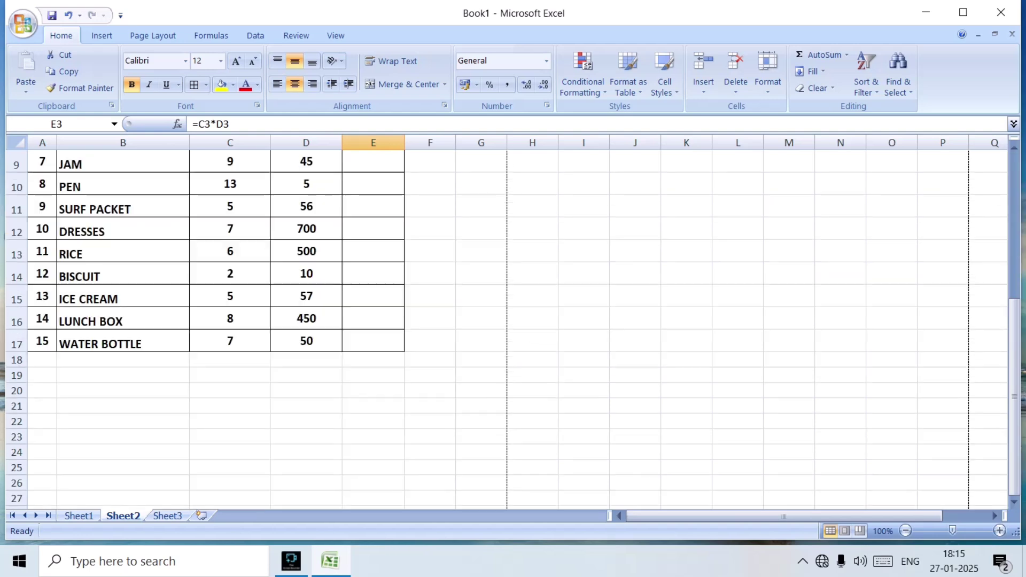
scroll(513, 329, up, 3)
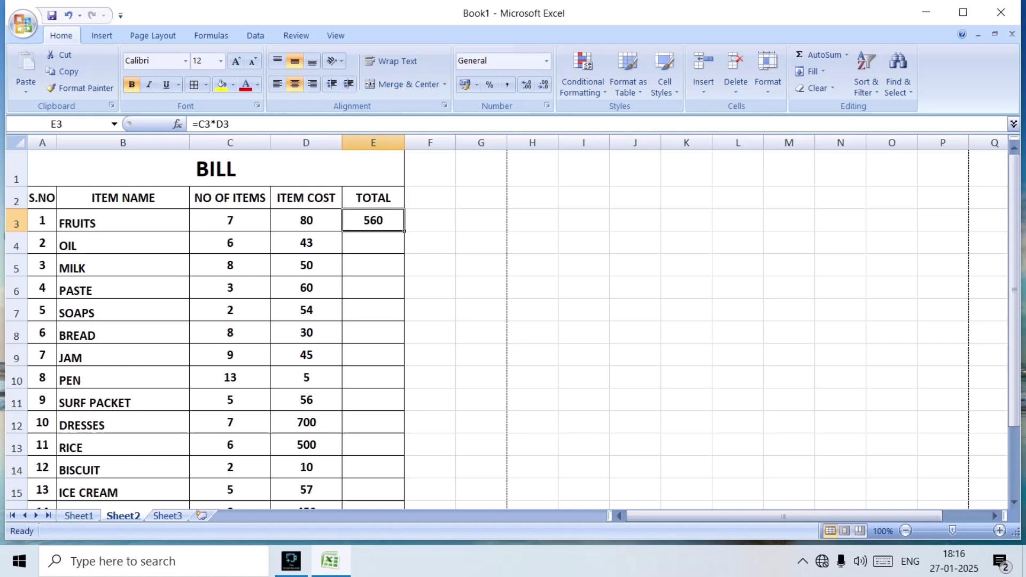
double_click(404, 231)
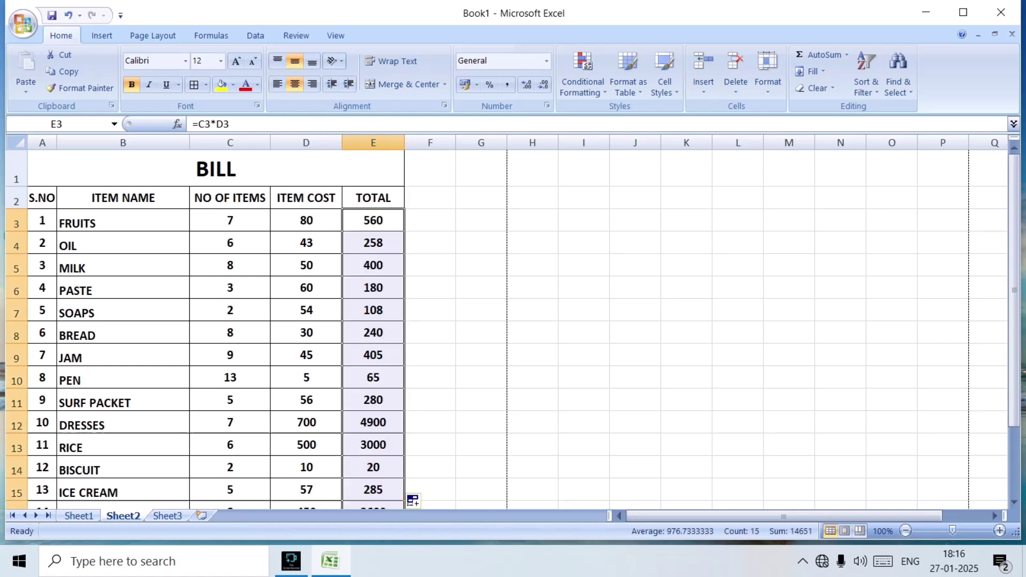
scroll(513, 329, down, 3)
scroll(513, 329, up, 3)
scroll(513, 329, down, 6)
scroll(513, 329, up, 6)
click(430, 332)
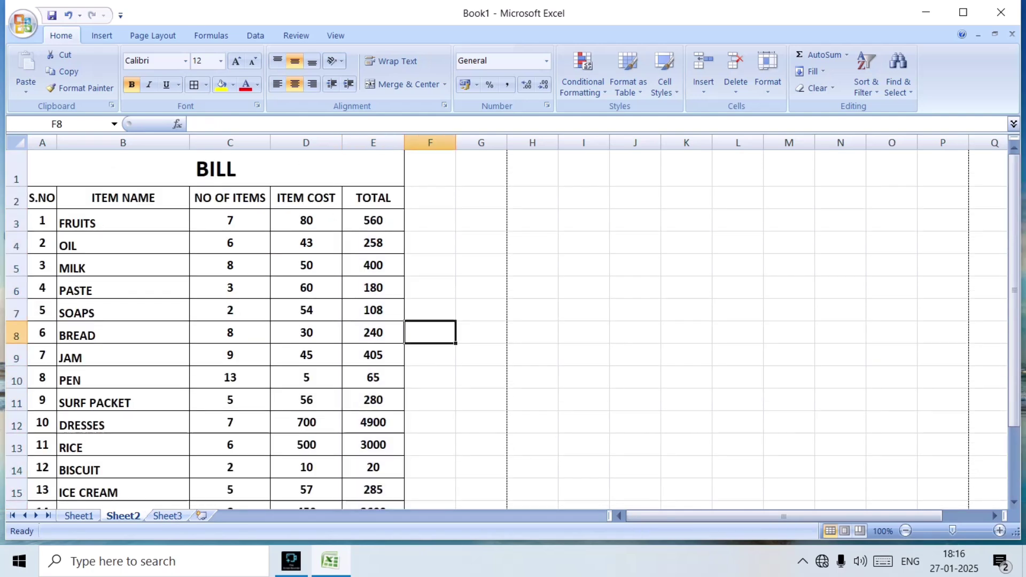
scroll(430, 332, down, 2)
scroll(430, 333, up, 3)
- Change the SOAPS quantity in C7 to 5 and check the recalculated totals
click(230, 310)
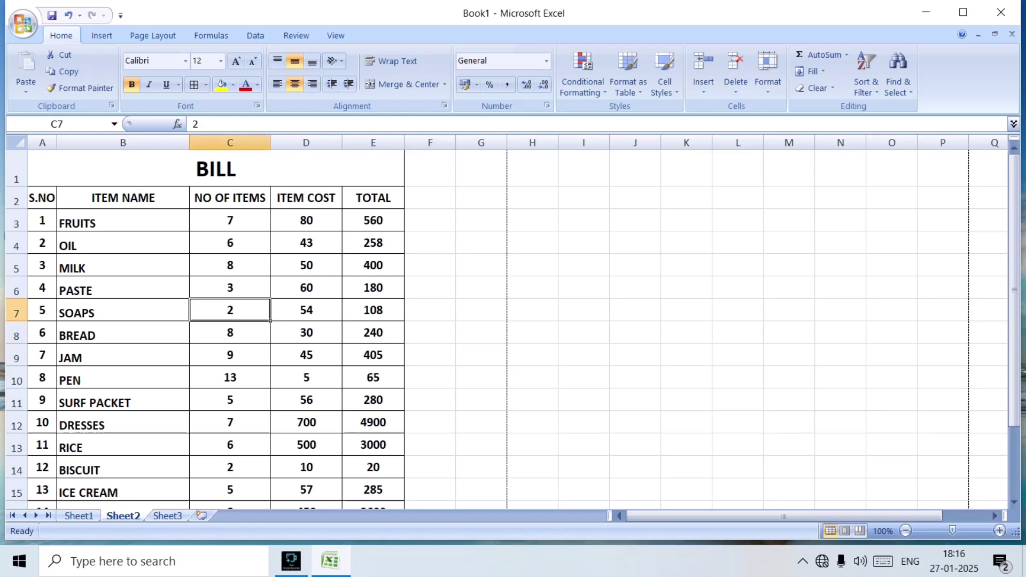
key(BackSpace)
text(5)
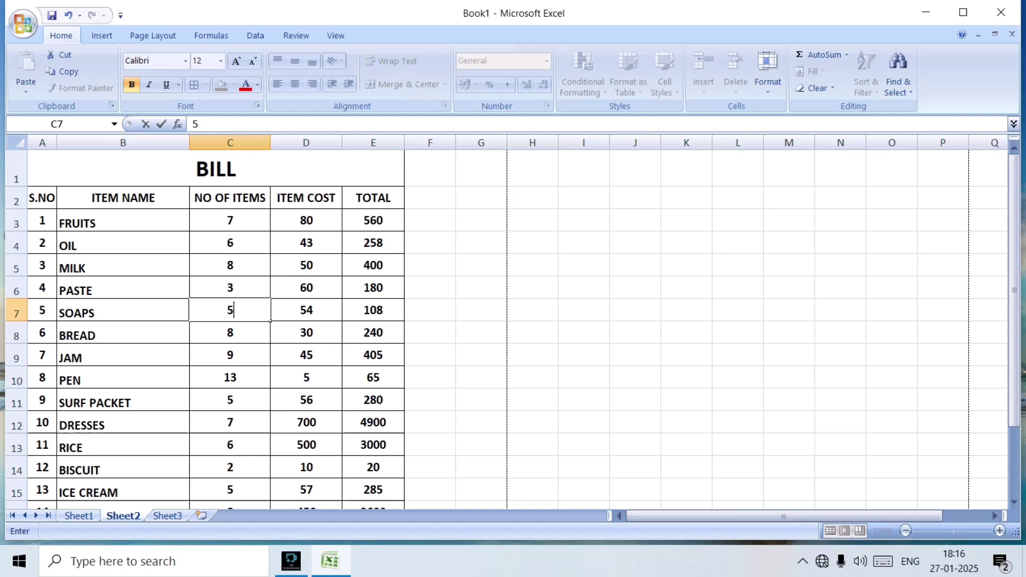
key(Return)
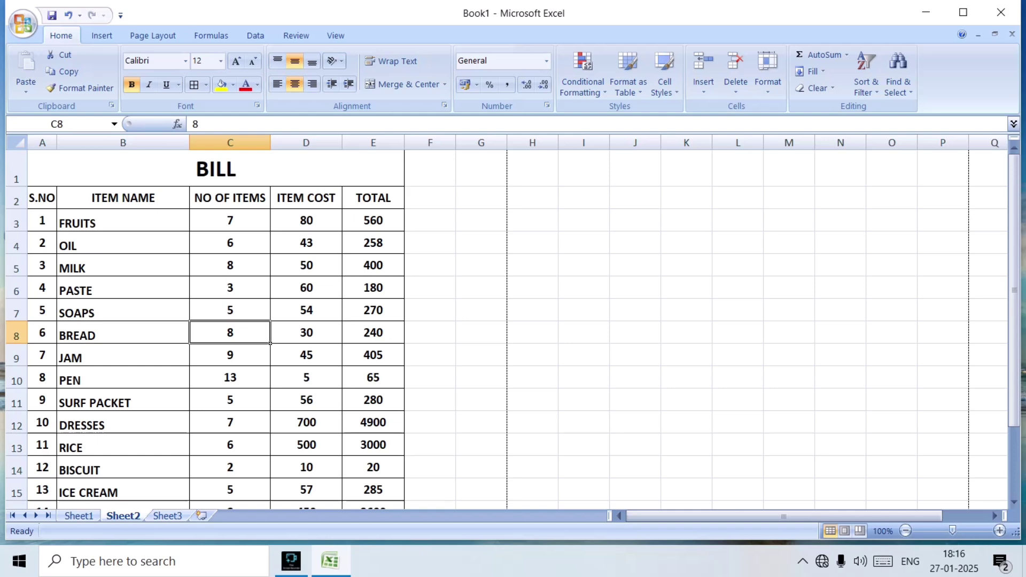
scroll(508, 329, down, 3)
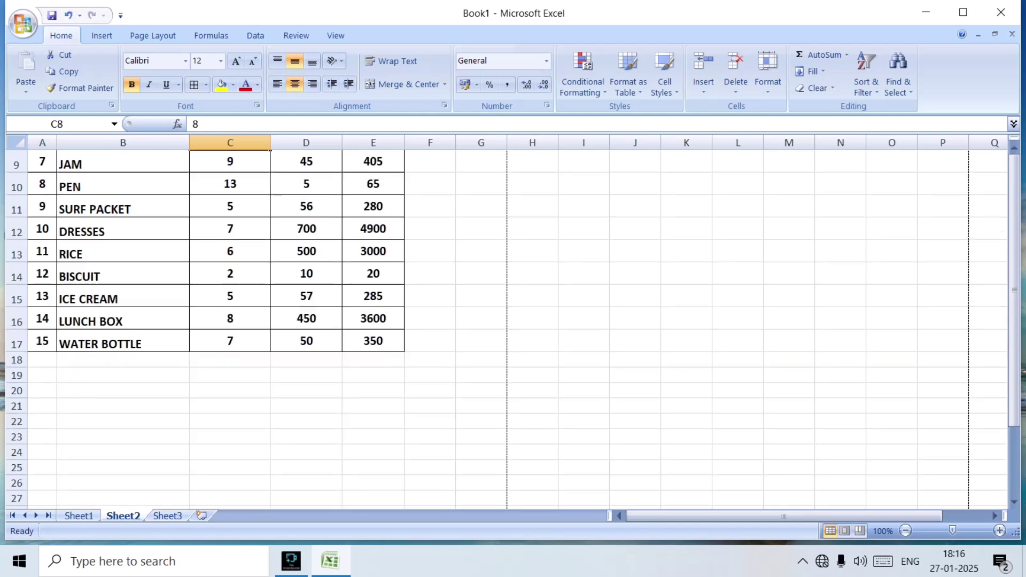
scroll(508, 328, up, 3)
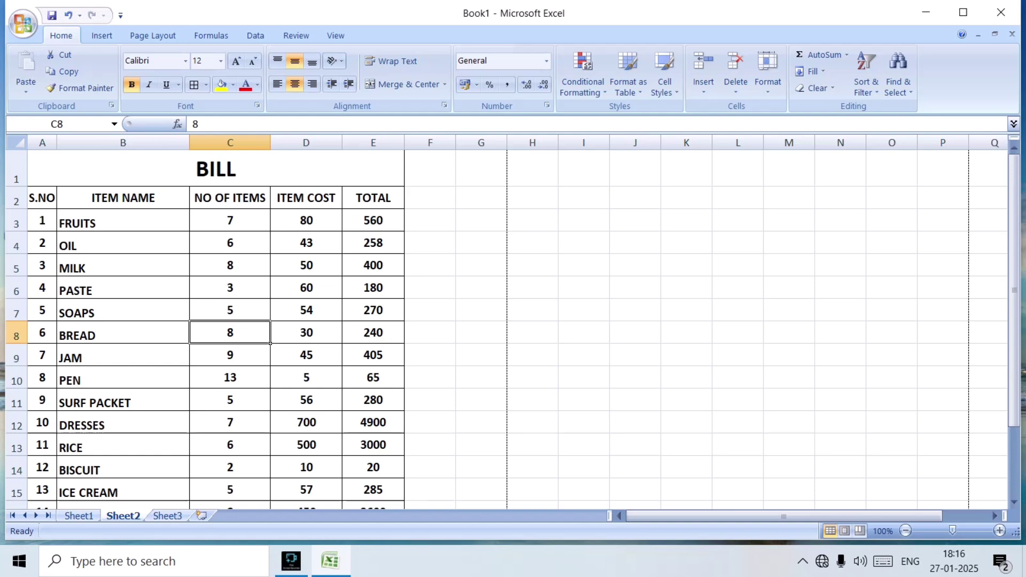
- Change the SURF PACKET item cost in D11 to 100 and review the updated bill
click(306, 399)
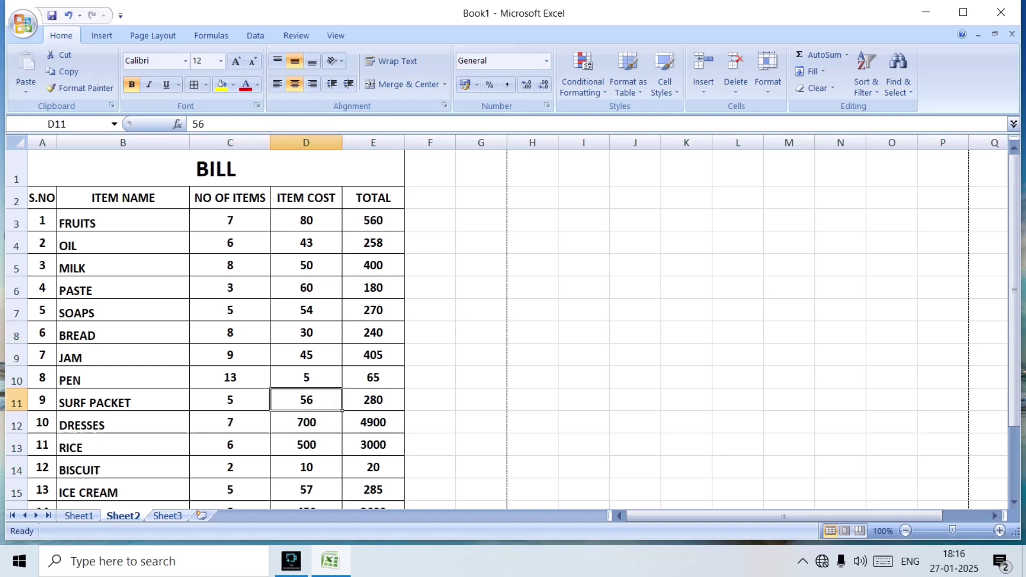
key(BackSpace)
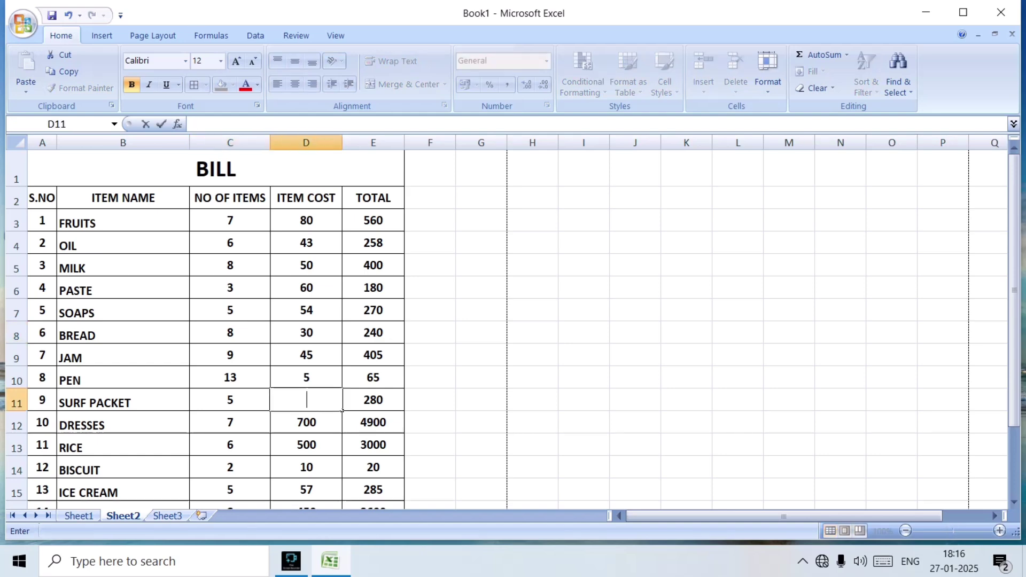
text(100)
key(Return)
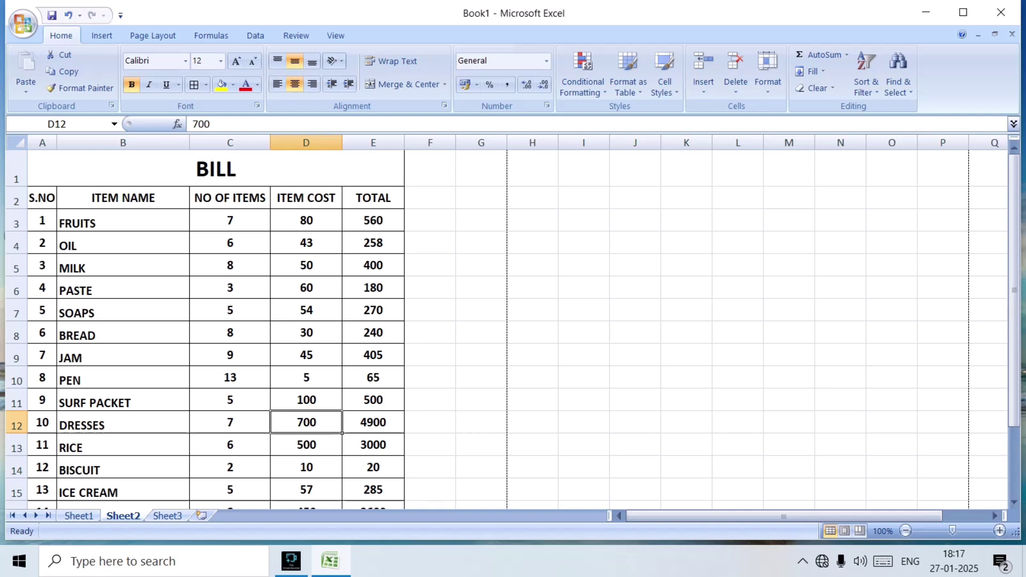
scroll(513, 328, down, 3)
scroll(513, 329, up, 3)
scroll(513, 329, down, 3)
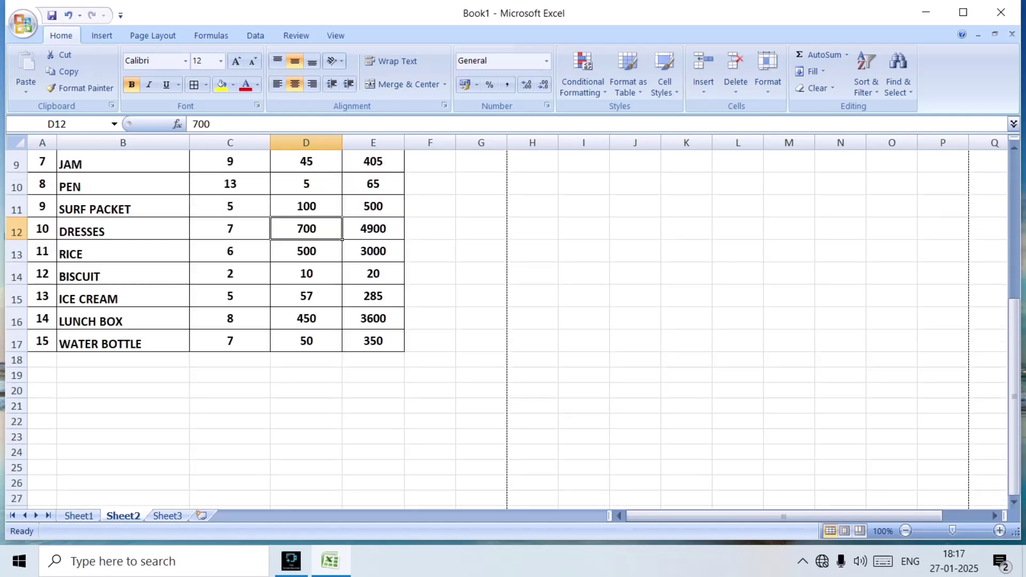
scroll(513, 329, up, 3)
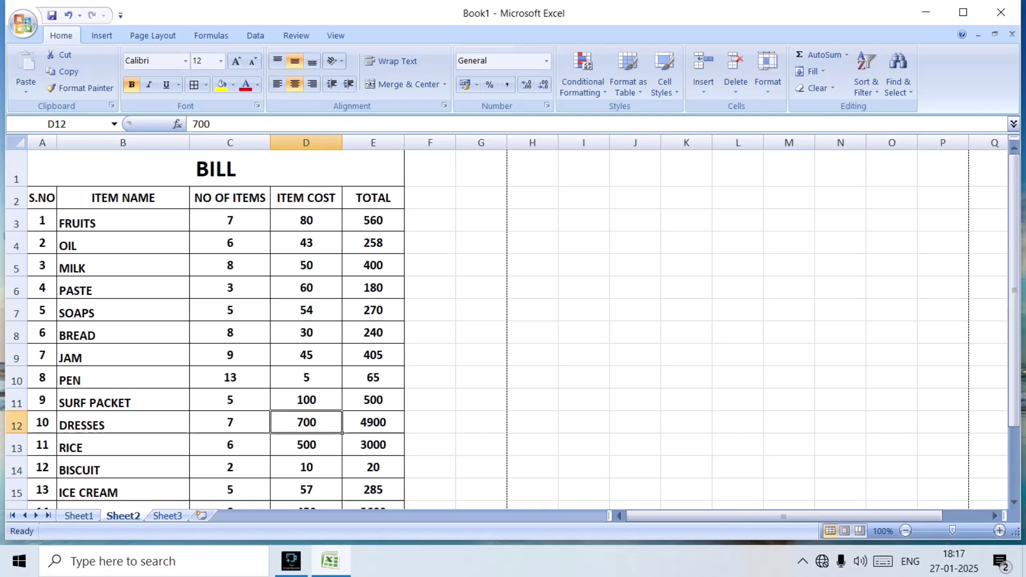
scroll(513, 329, down, 3)
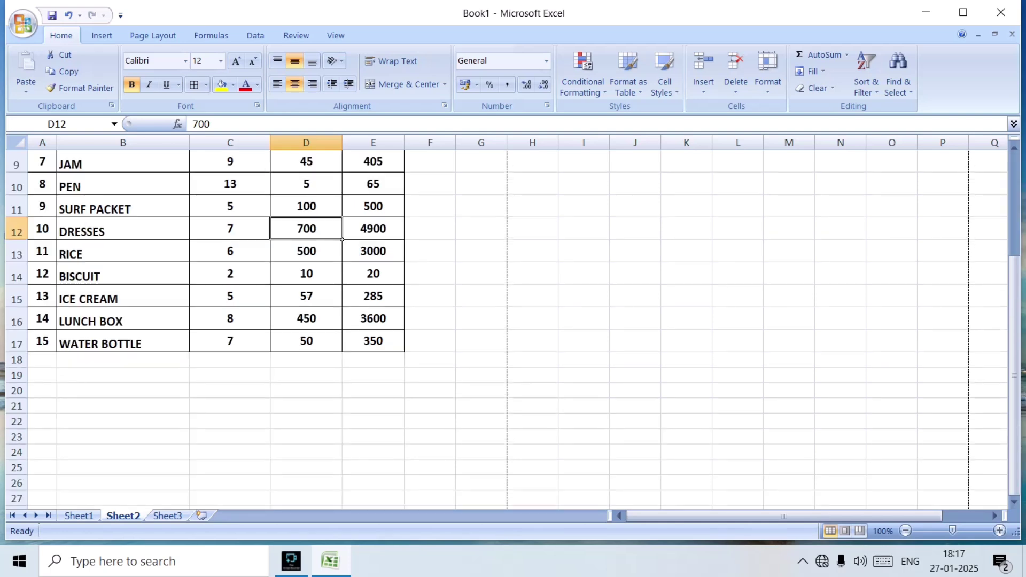
scroll(513, 329, up, 3)
scroll(513, 329, down, 5)
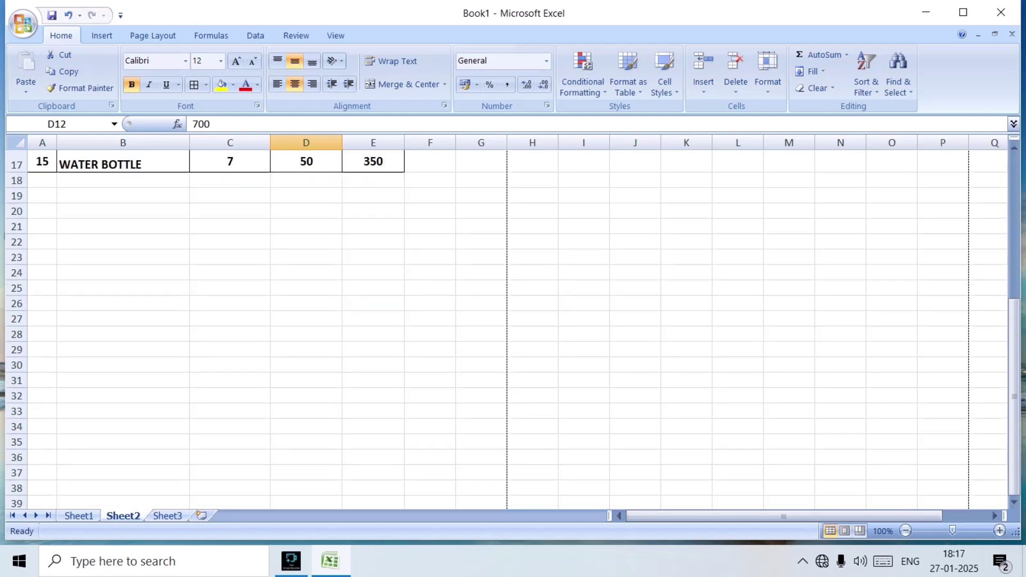
drag(42, 181, 373, 180)
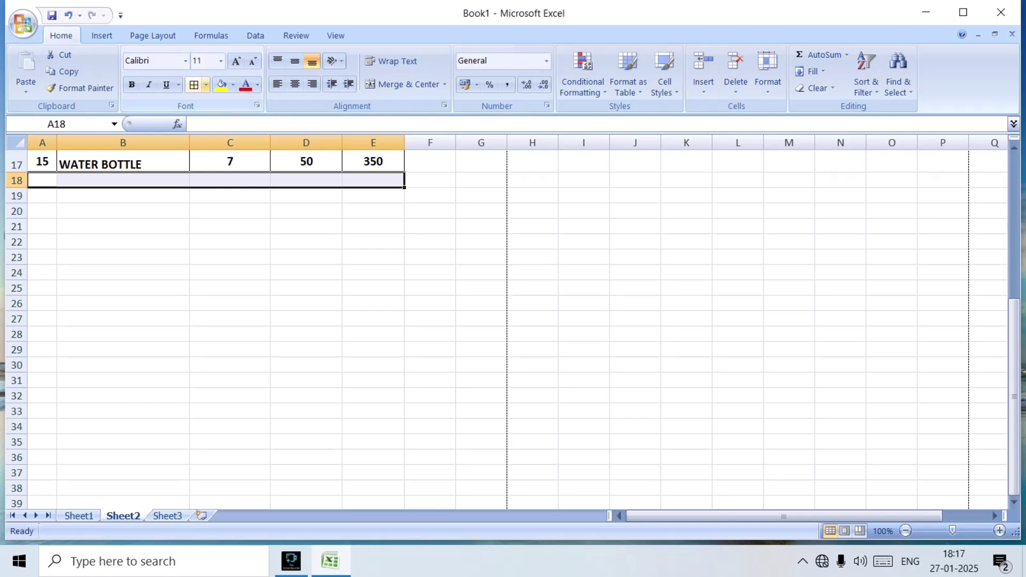
click(206, 84)
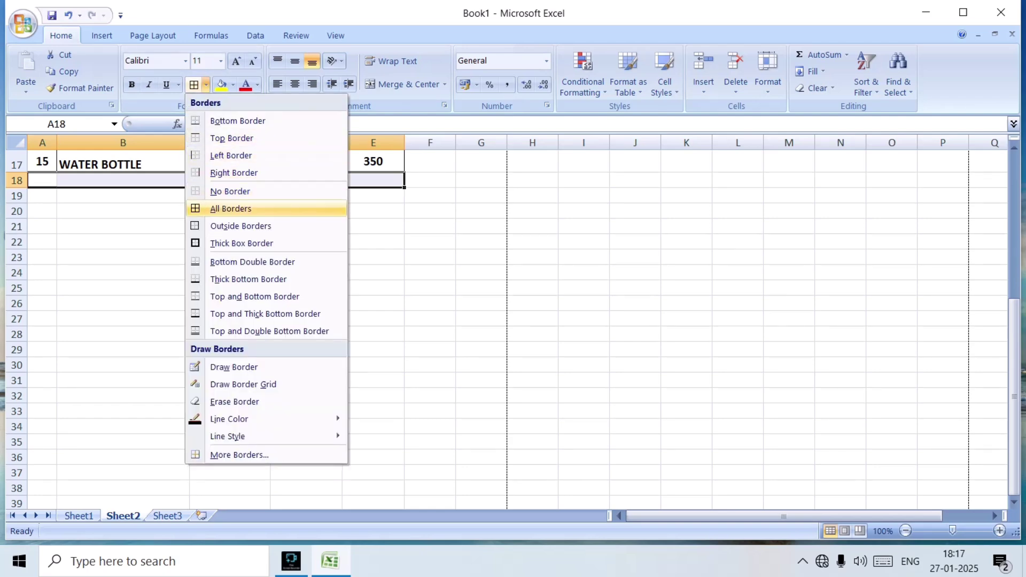
click(241, 226)
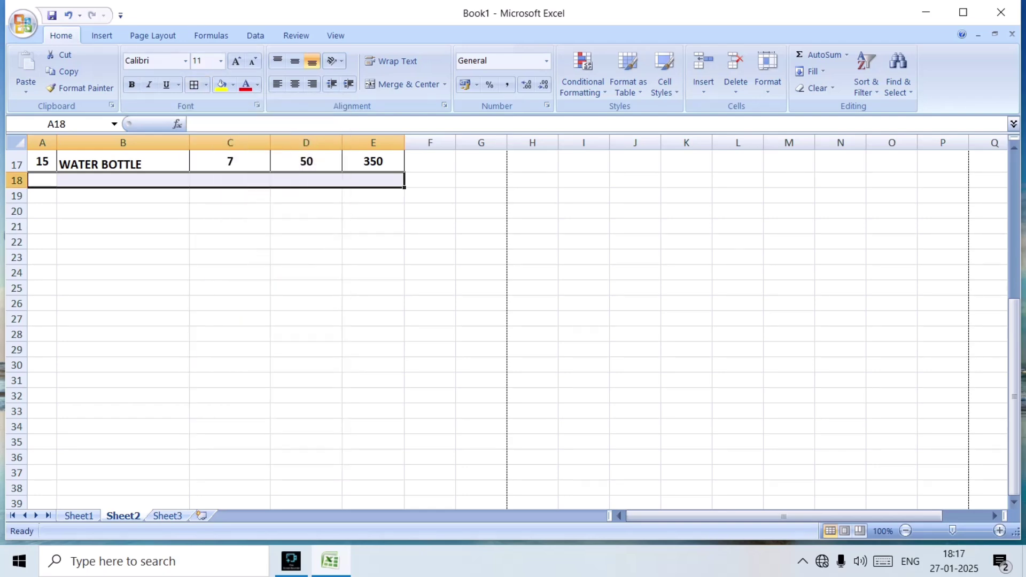
click(17, 181)
click(123, 211)
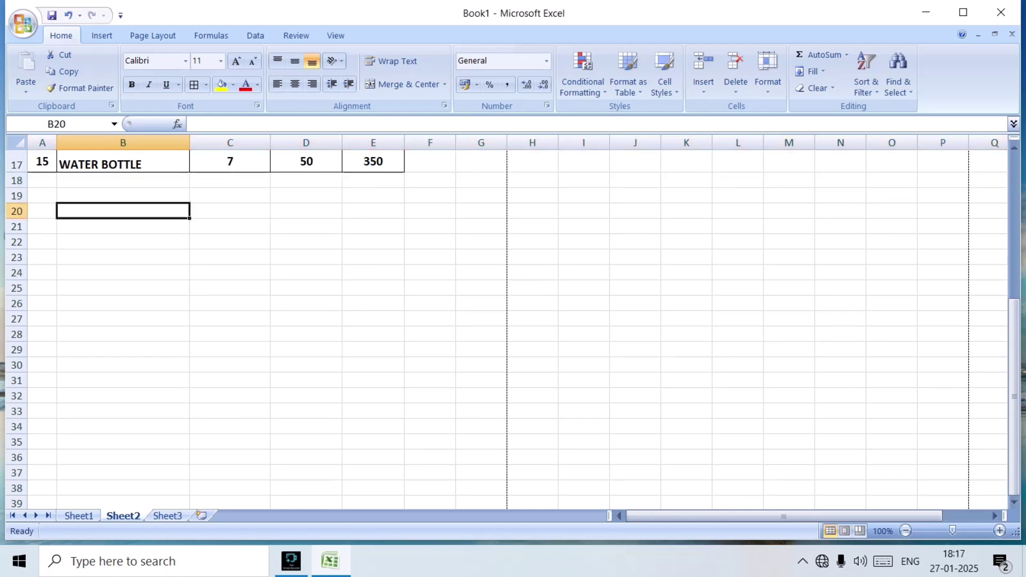
- Apply all borders to A18:E20 to add three bordered rows below the bill's last item
drag(43, 181, 373, 211)
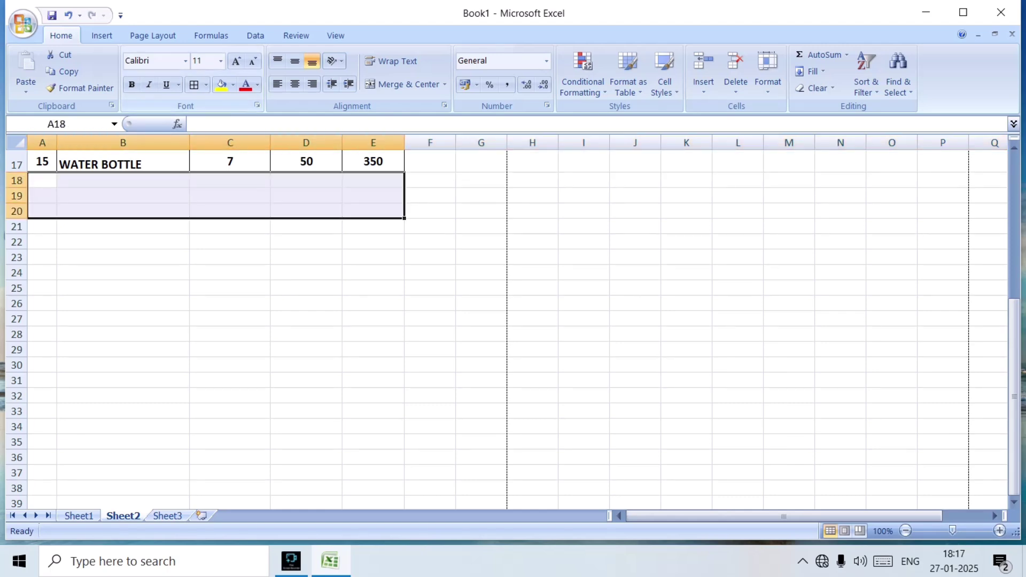
click(206, 84)
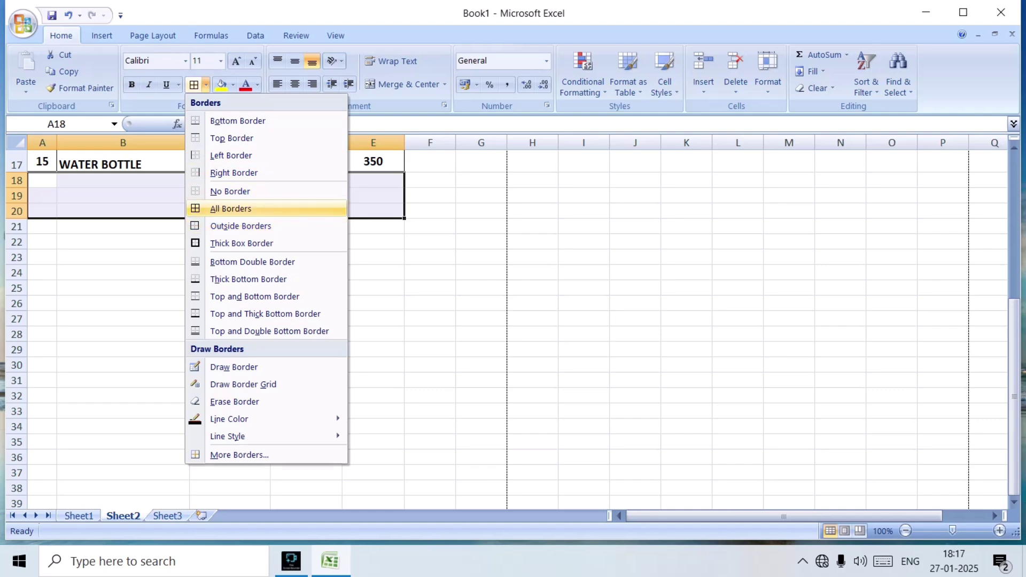
key(Return)
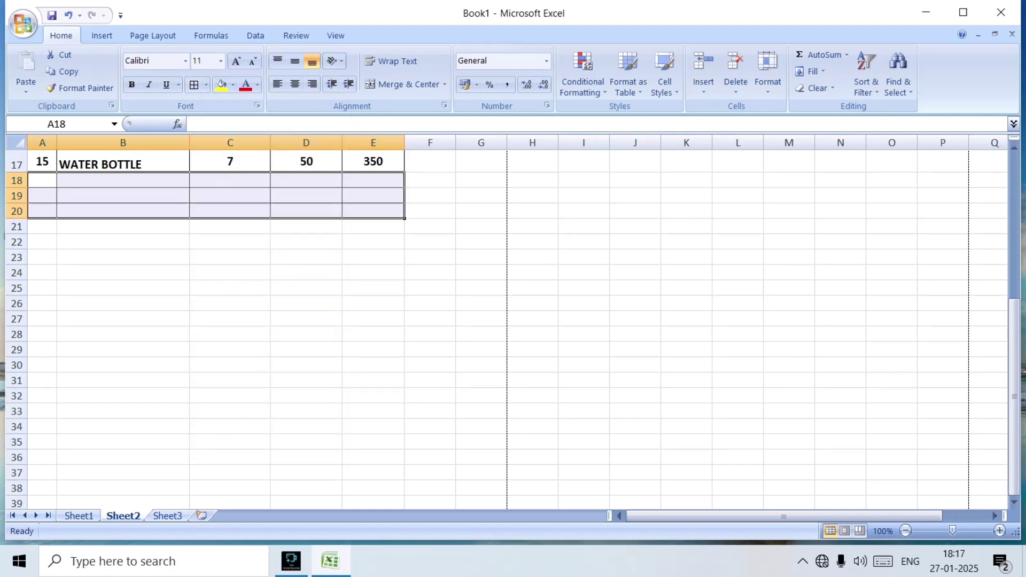
- Increase the height of rows 16 to 20 equally
scroll(486, 281, up, 3)
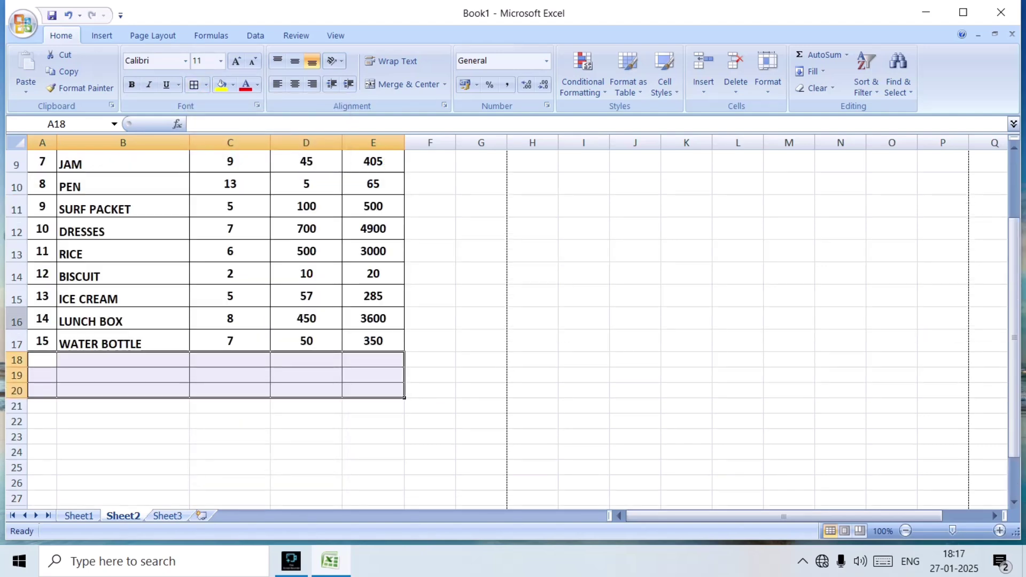
drag(16, 321, 16, 391)
drag(17, 352, 18, 358)
click(123, 403)
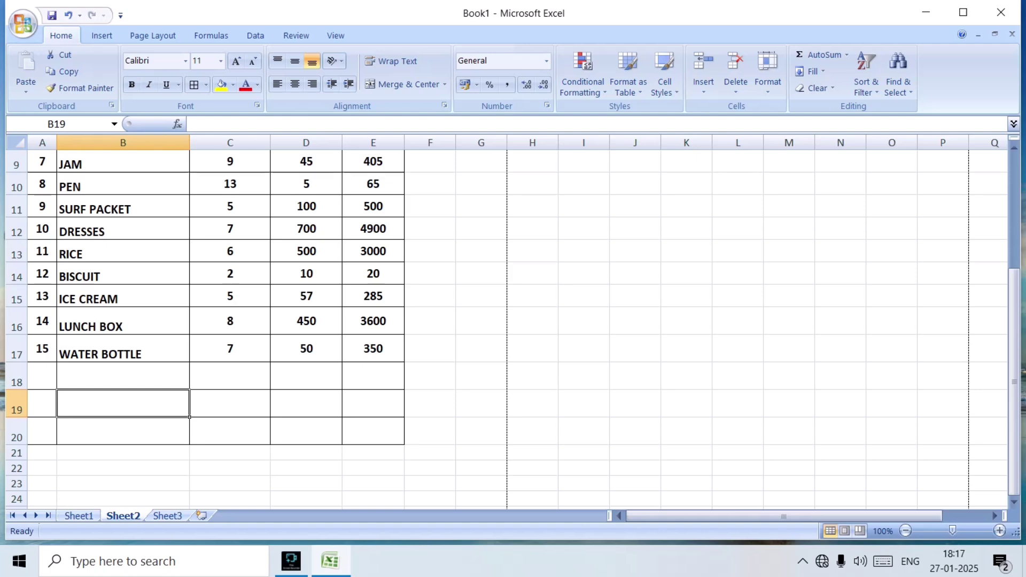
- Merge and center B18:D18 and B19:D19 as two separate merged cells
click(123, 377)
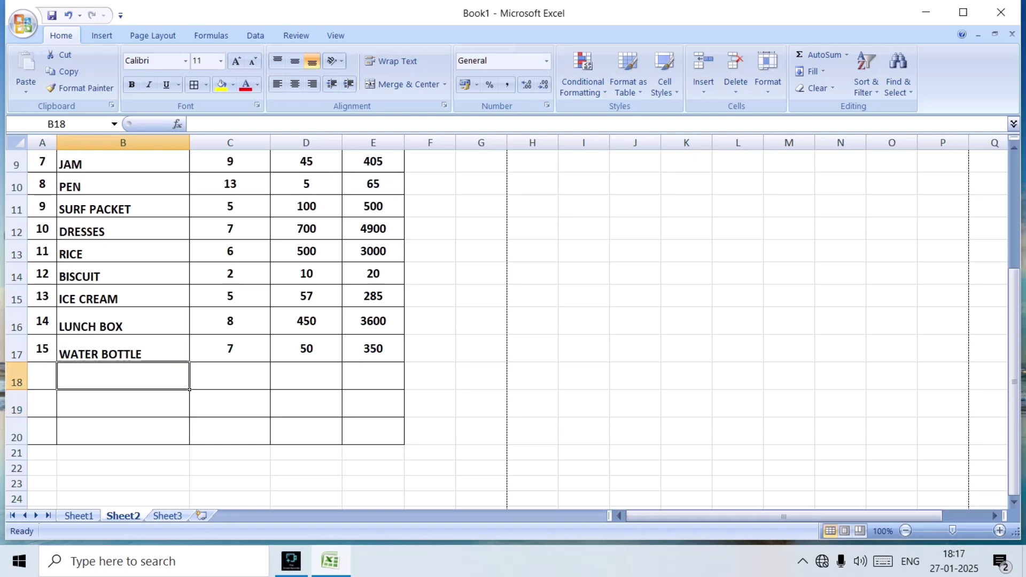
drag(123, 376, 306, 376)
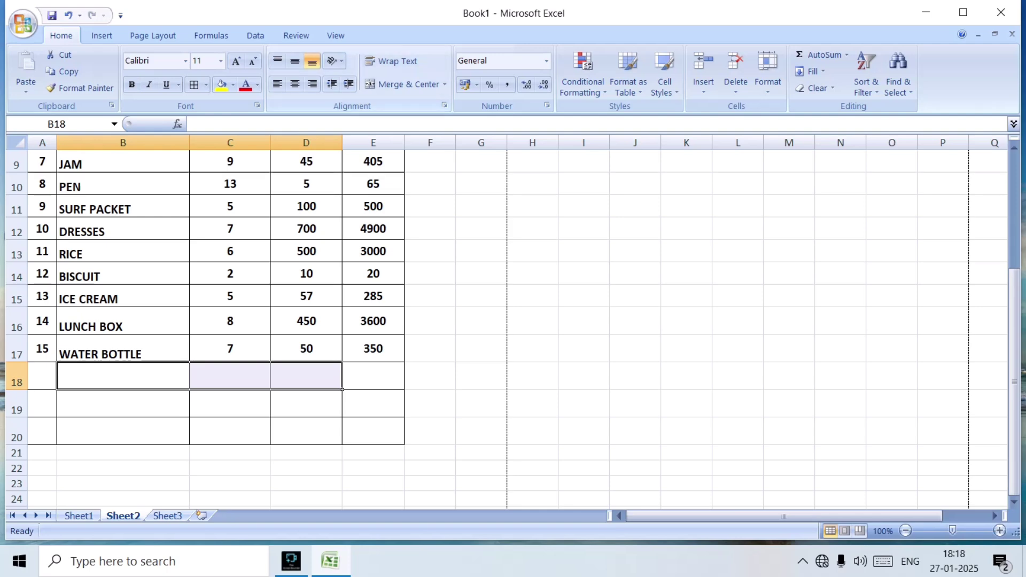
click(445, 85)
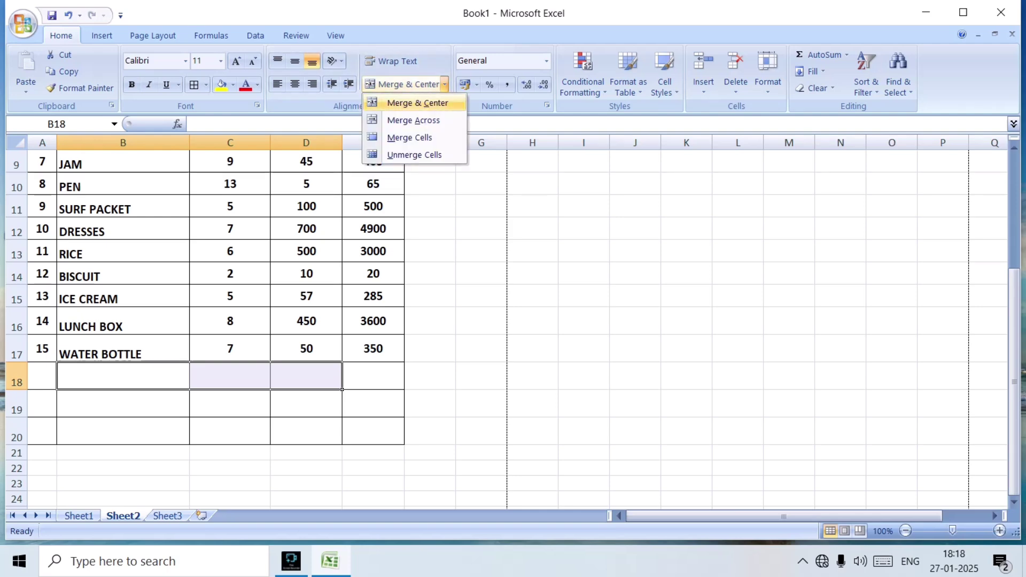
click(422, 103)
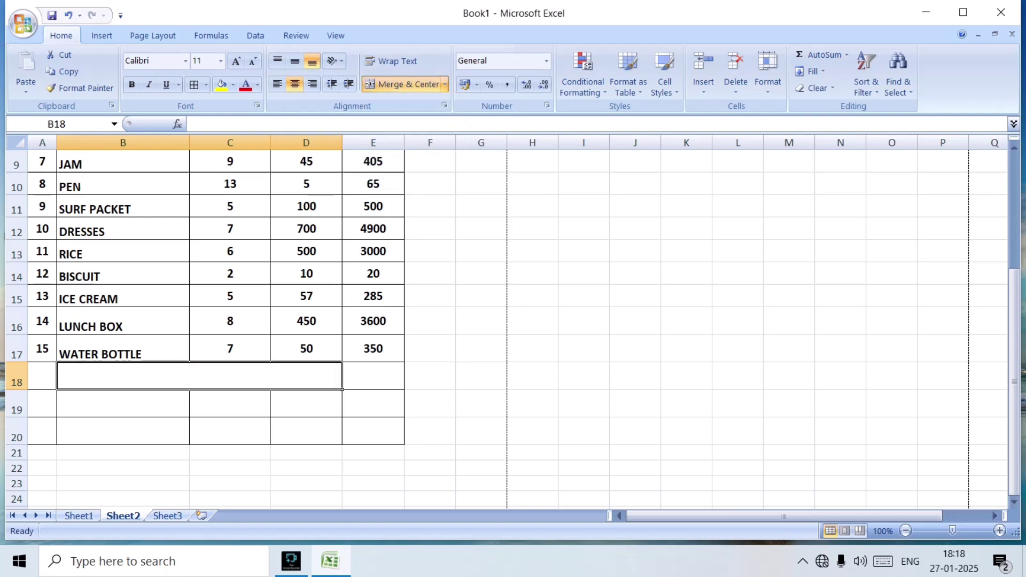
click(123, 403)
drag(123, 403, 307, 404)
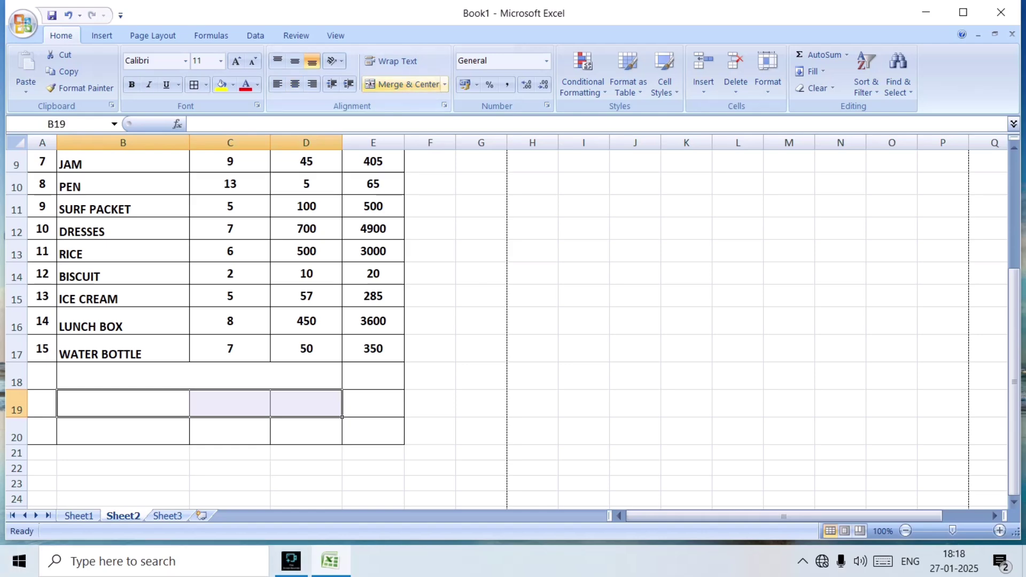
click(445, 84)
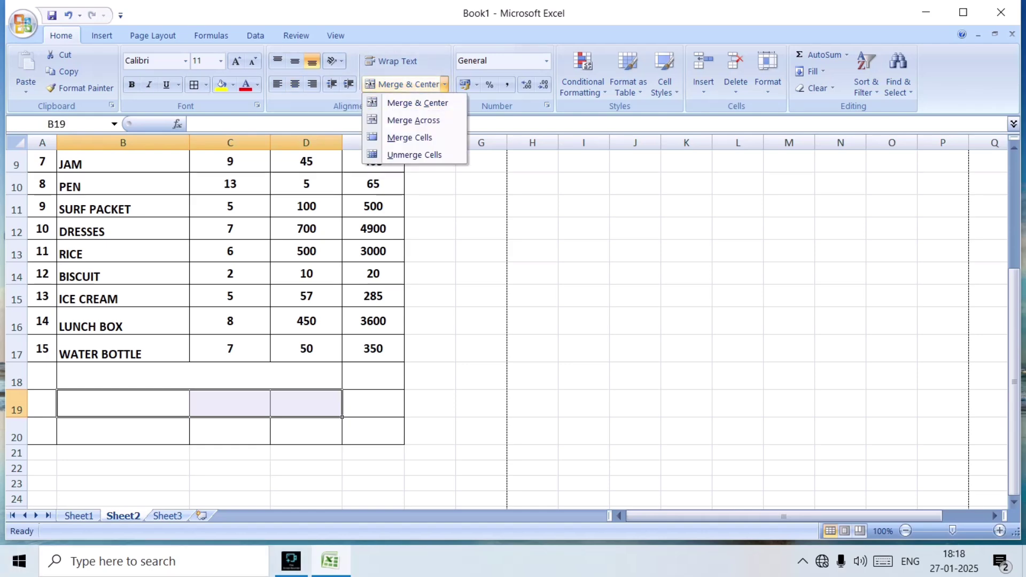
click(417, 103)
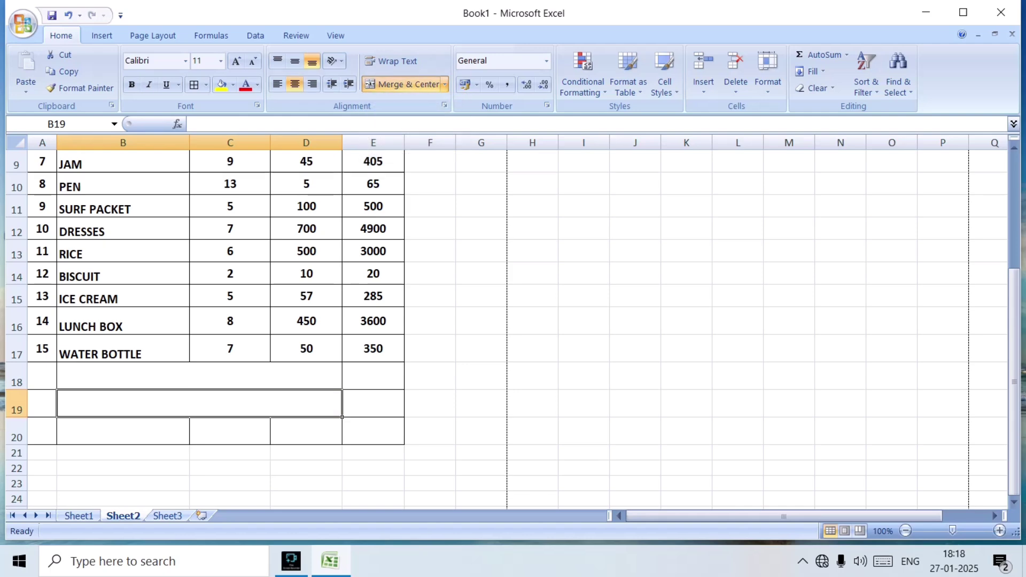
- Merge and center B20:D20 in the last bordered row
key(Down)
key(shift+Right)
key(shift+Right)
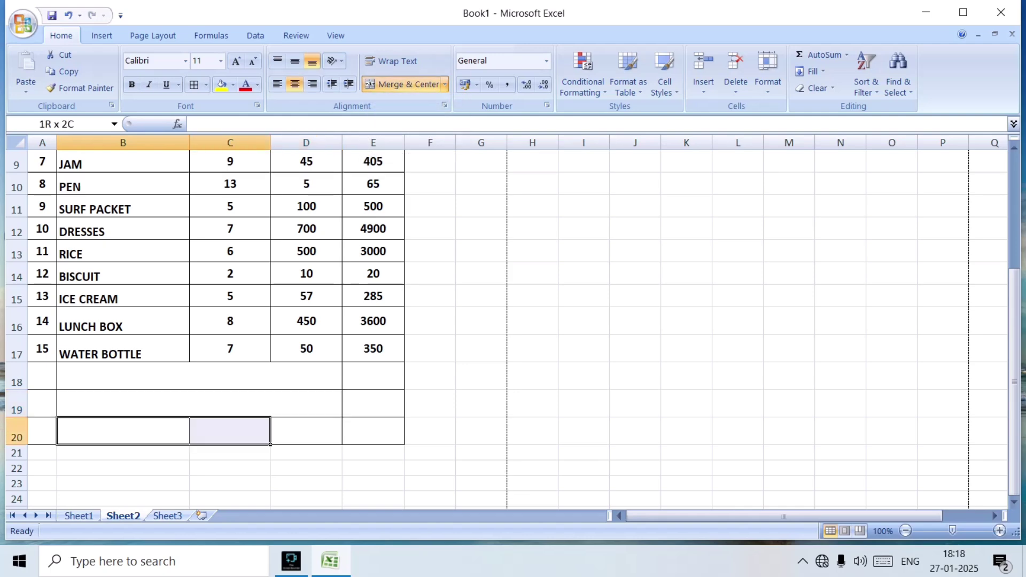
click(444, 84)
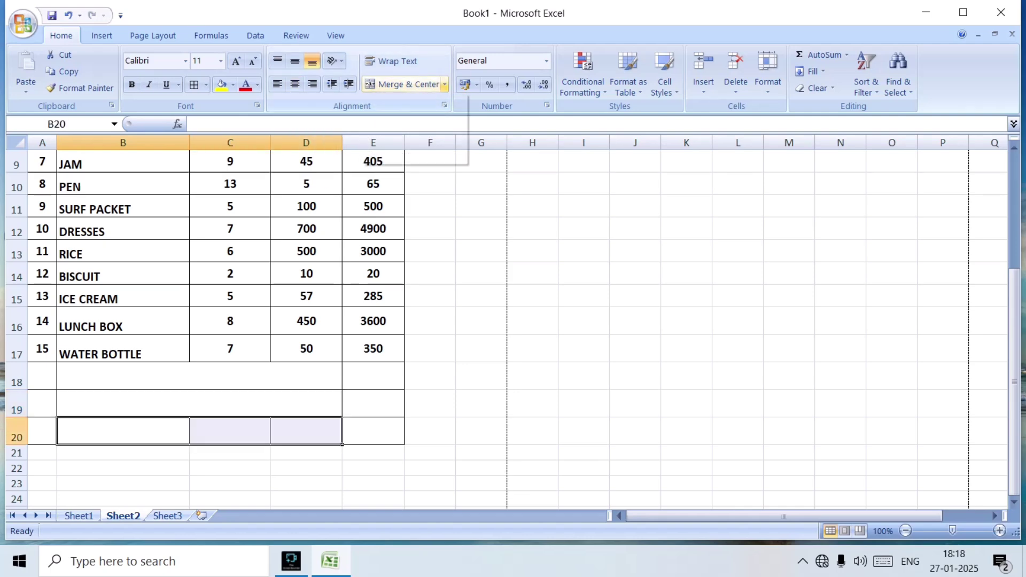
click(417, 103)
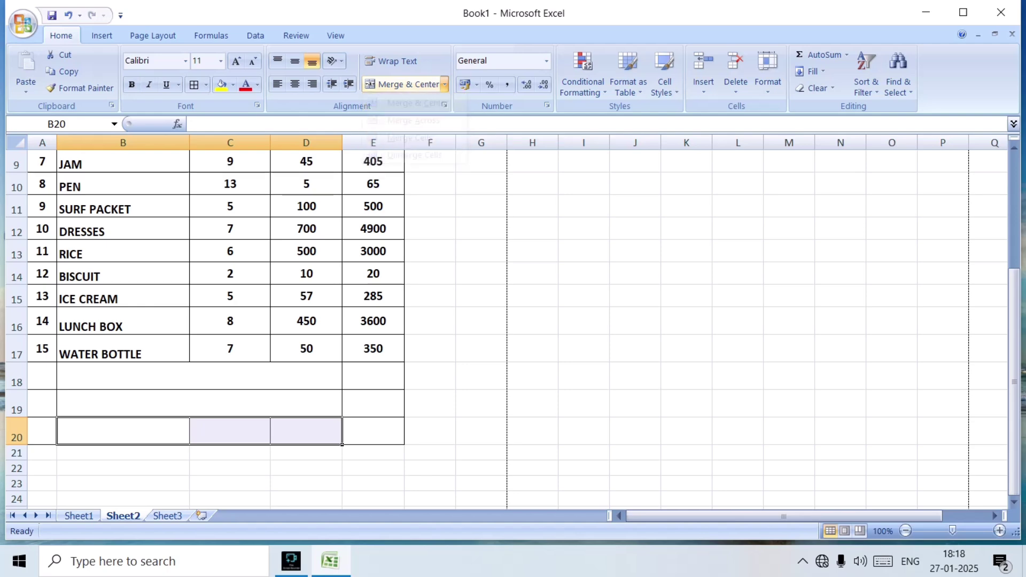
key(Up)
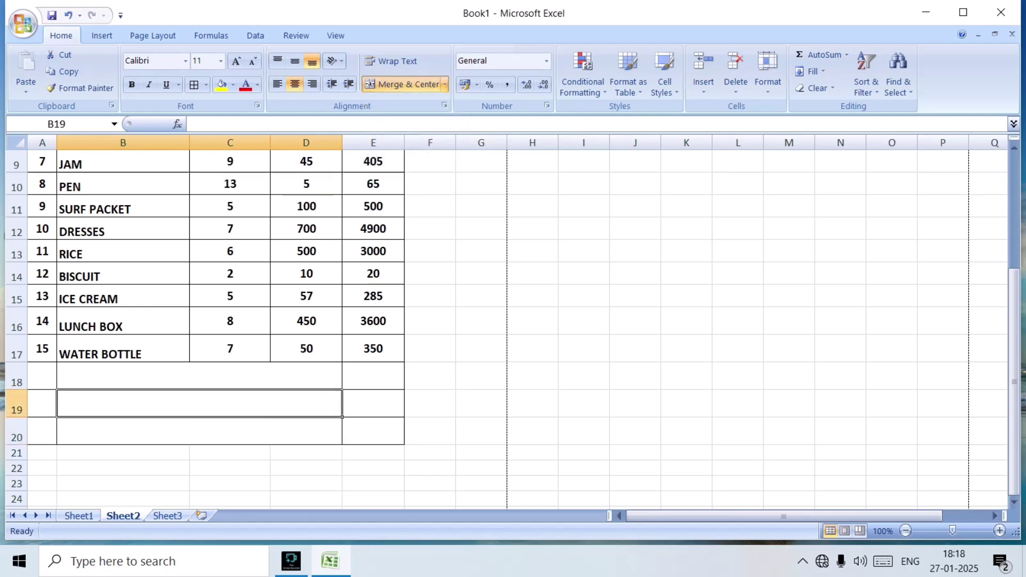
- Enter the label TOTAL in merged cell B18 below the last item
scroll(241, 321, up, 3)
scroll(241, 320, down, 6)
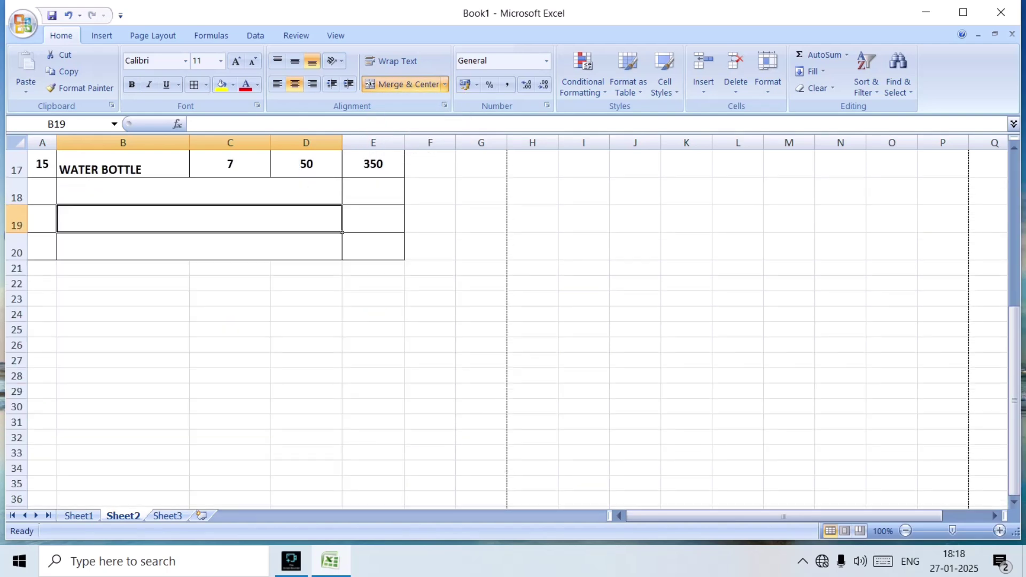
scroll(240, 320, up, 3)
scroll(240, 321, down, 3)
key(Up)
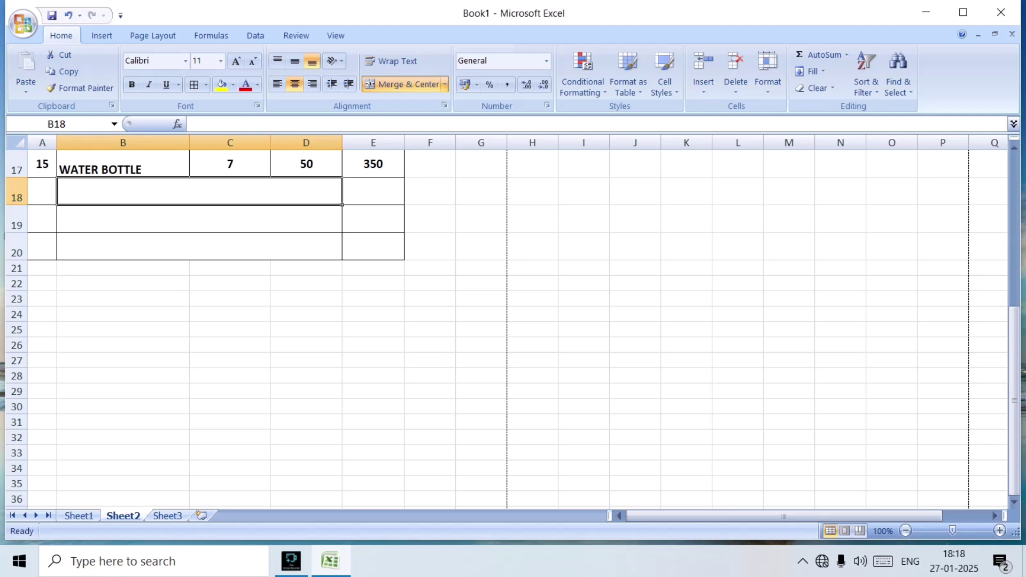
text(TO)
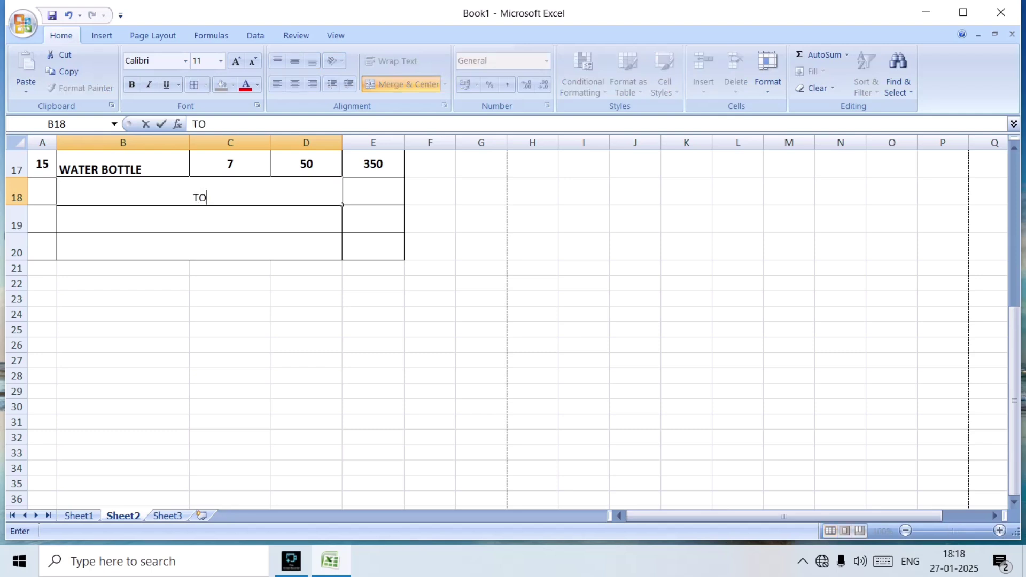
text(TAL)
key(Return)
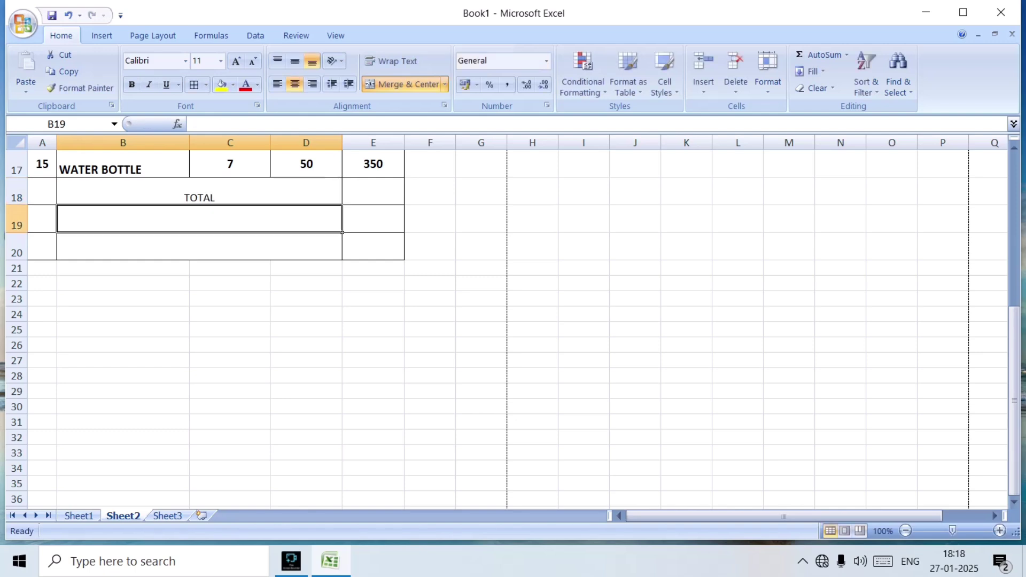
- Enter the label DISCOUNT(5%) in merged cell B19
text(D)
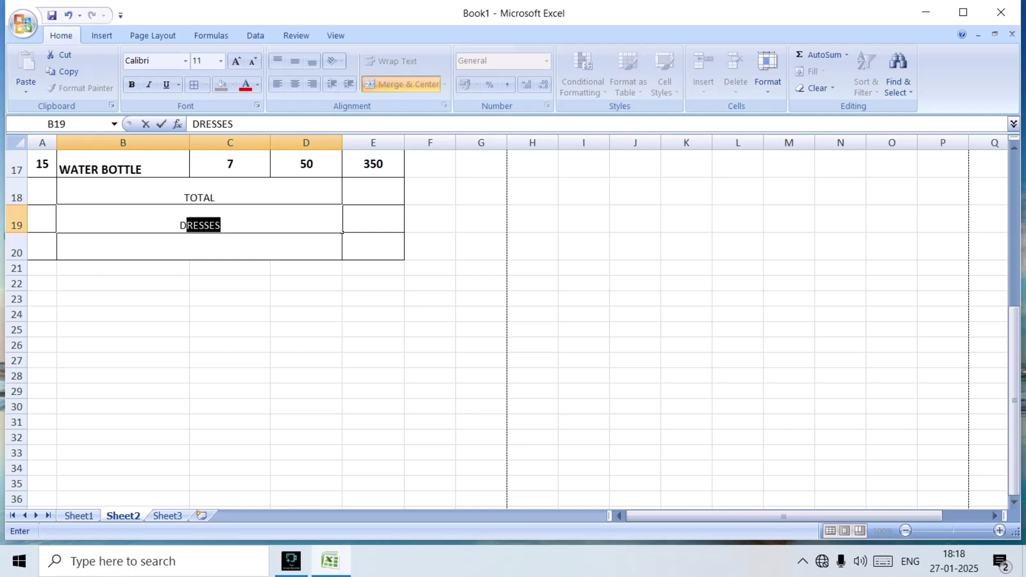
text(ISCOU)
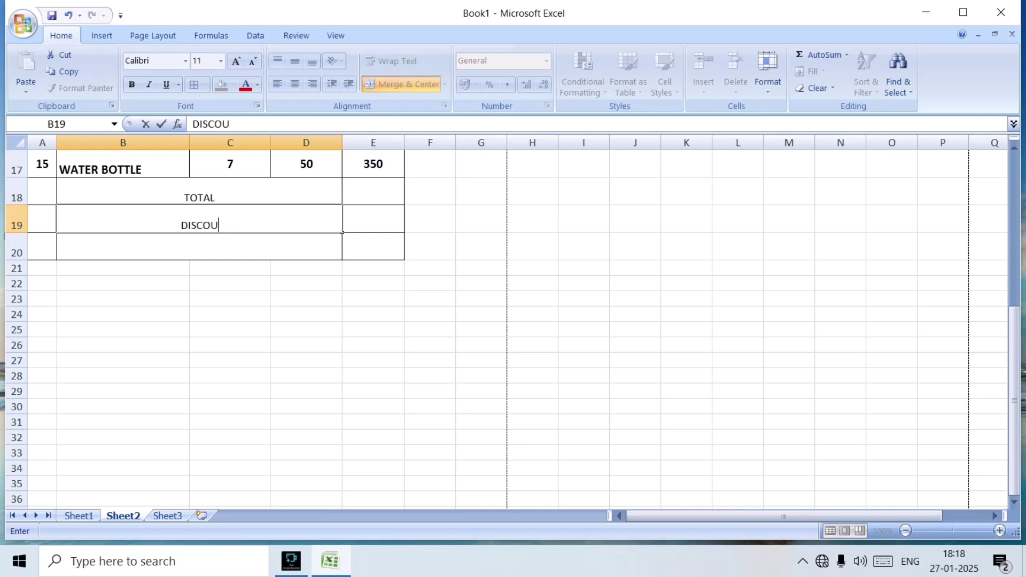
text(NT(5%)
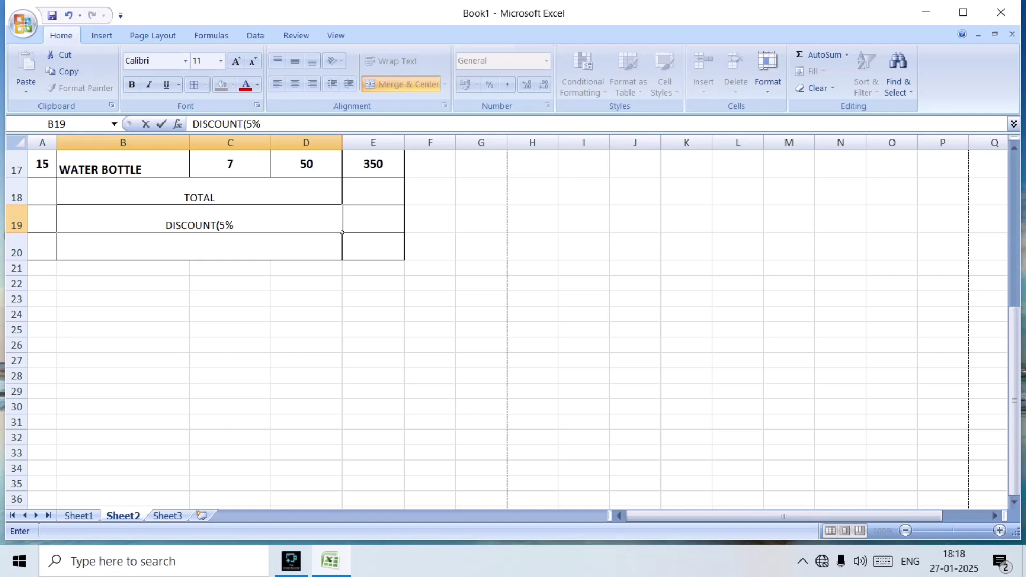
text())
key(Return)
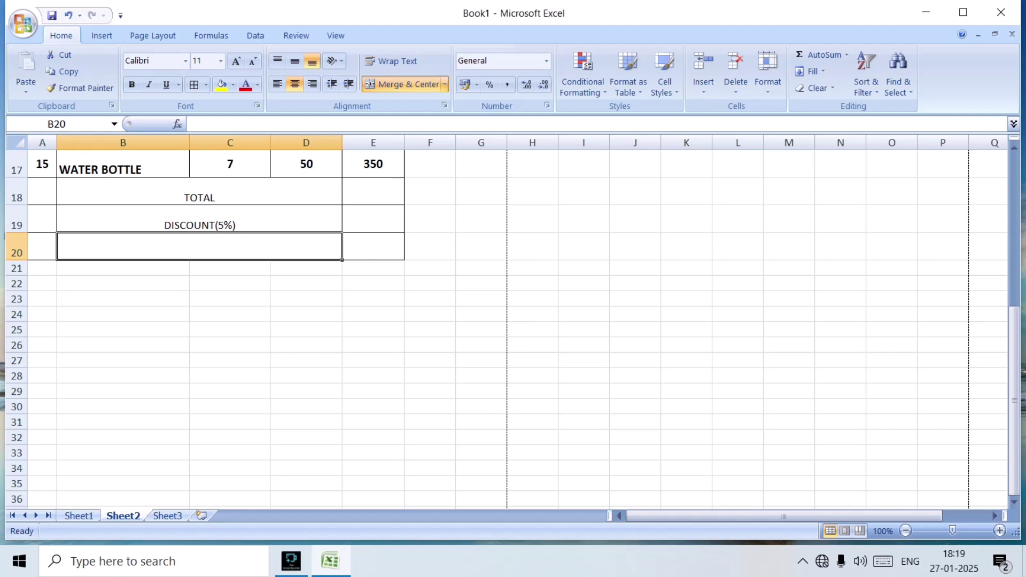
- Enter the label GRAND TOTAL in merged cell B20
text(GRA)
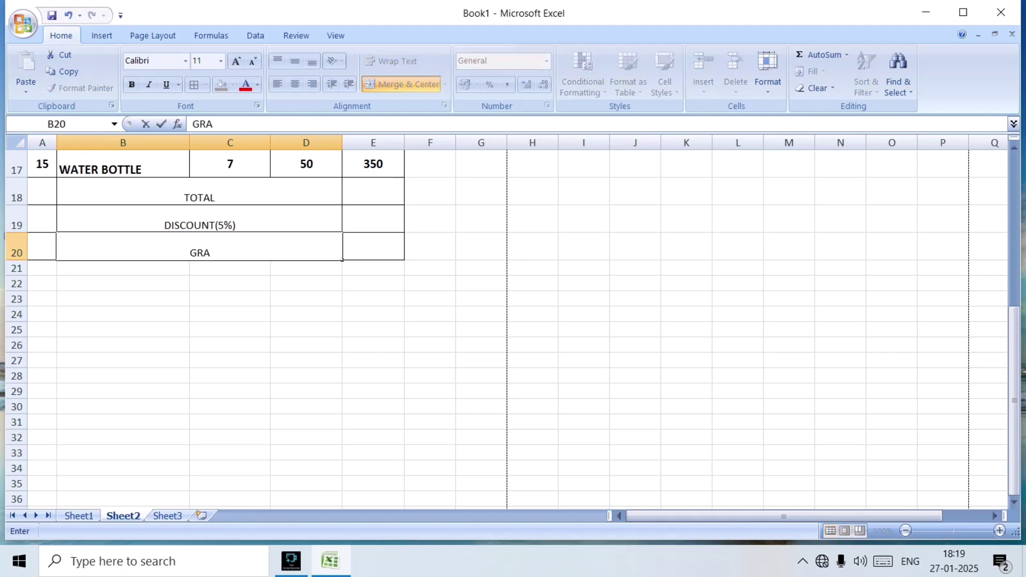
text(ND TOTAL)
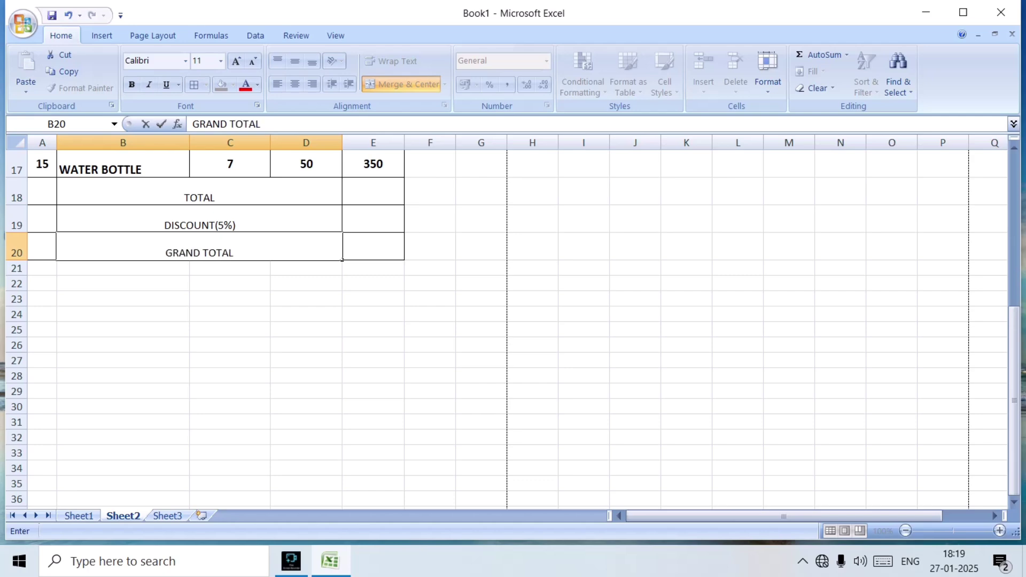
click(307, 298)
- Right-align and bold the three summary labels in B18:D20
drag(123, 192, 306, 247)
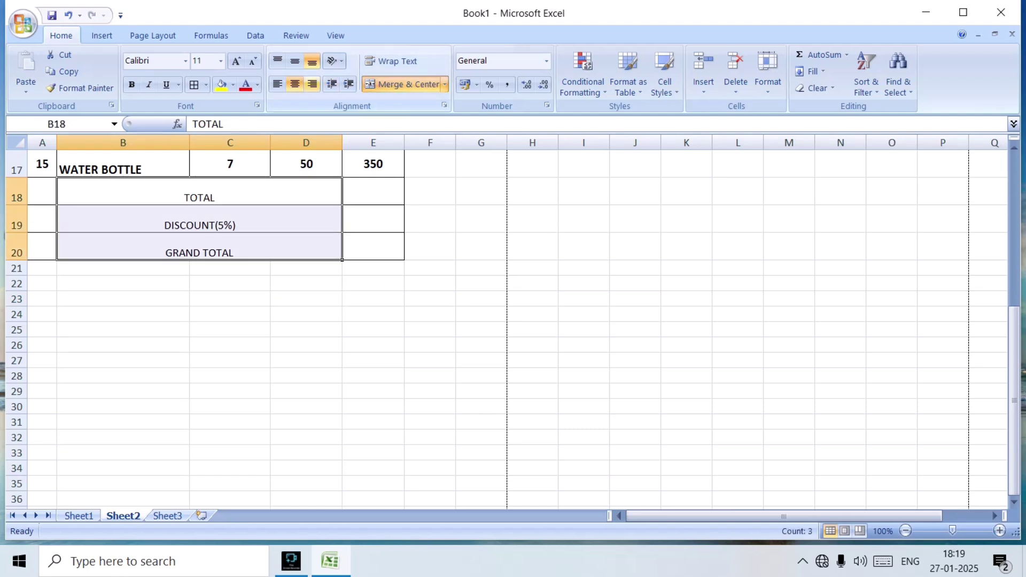
click(312, 84)
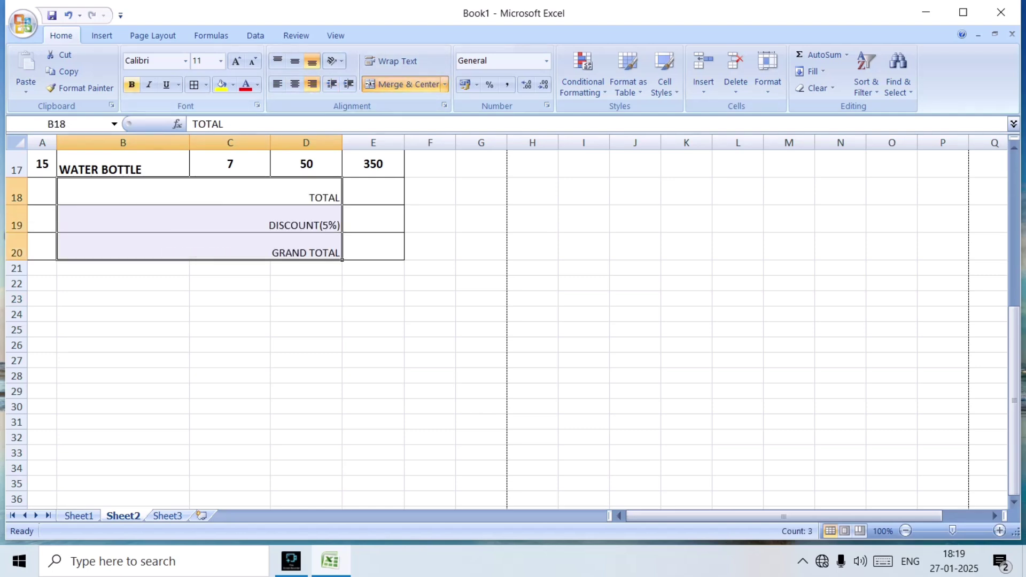
click(131, 85)
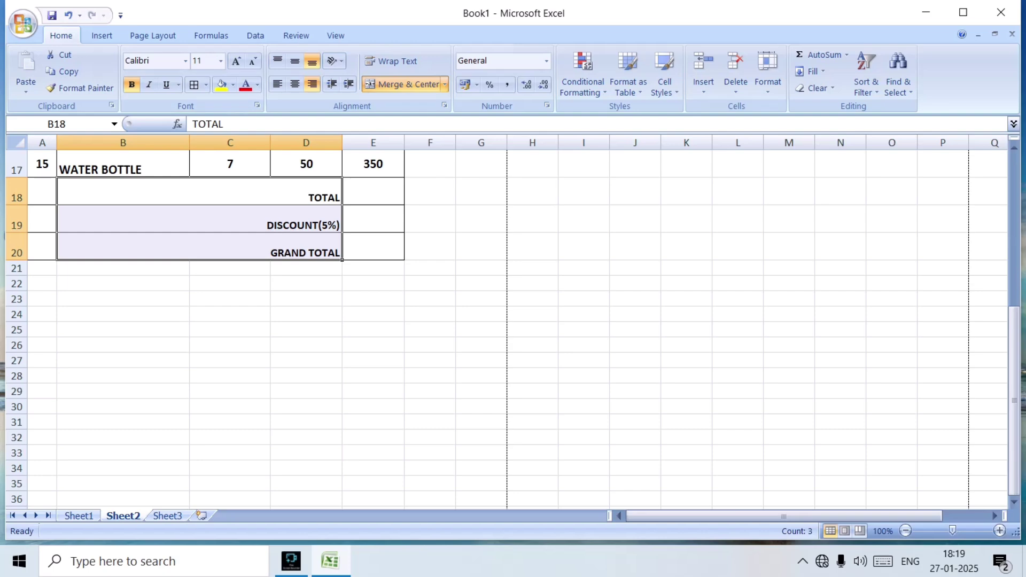
- Increase the font size of the three summary labels in B18:D20 to 12
click(236, 60)
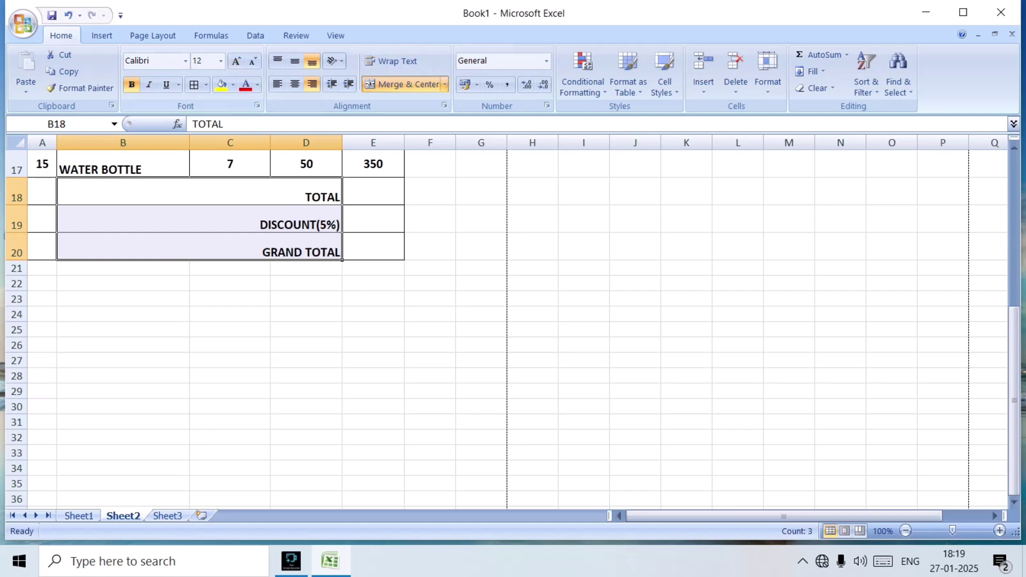
- Sum the item totals E3:E17 in cell E18 beside the TOTAL label
click(373, 191)
scroll(373, 321, up, 3)
scroll(373, 321, up, 3)
scroll(373, 321, down, 3)
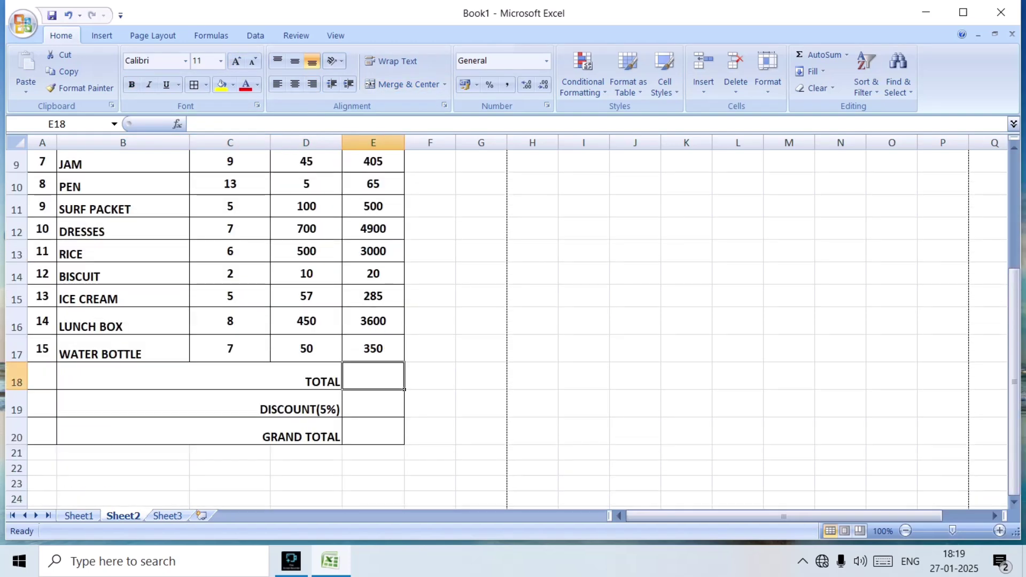
scroll(373, 321, up, 3)
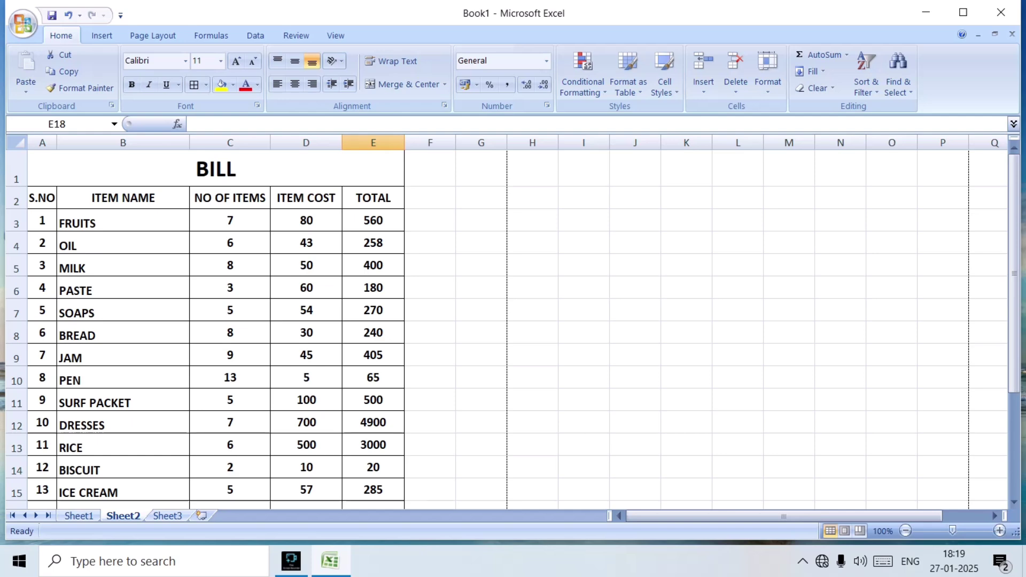
click(373, 220)
click(430, 265)
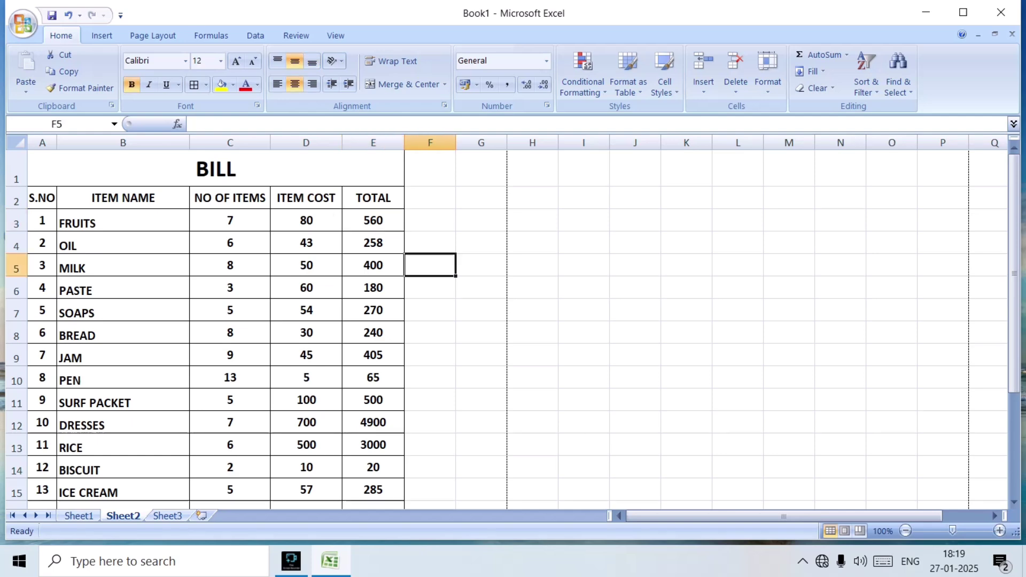
scroll(430, 265, down, 8)
scroll(430, 266, up, 3)
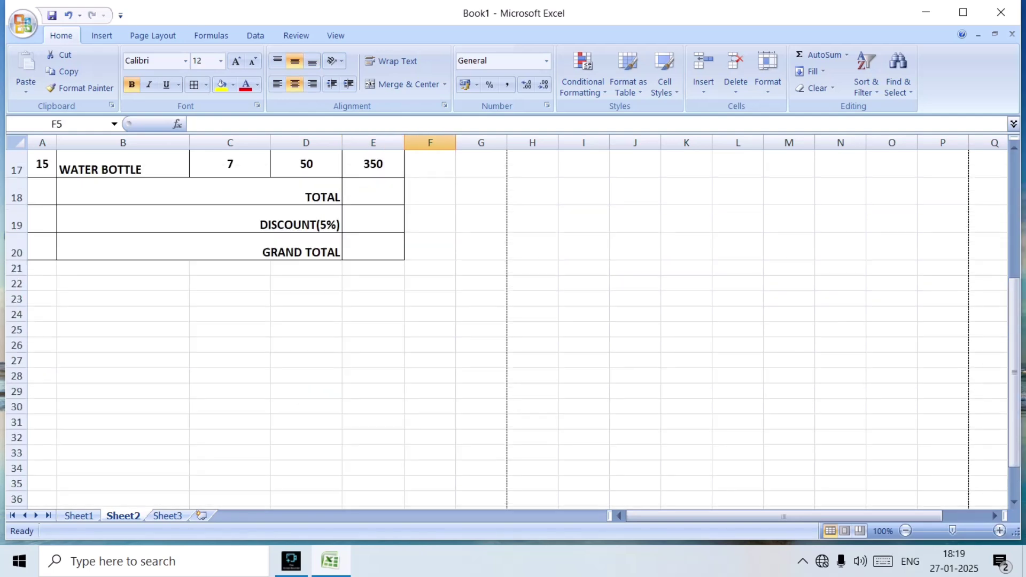
click(373, 191)
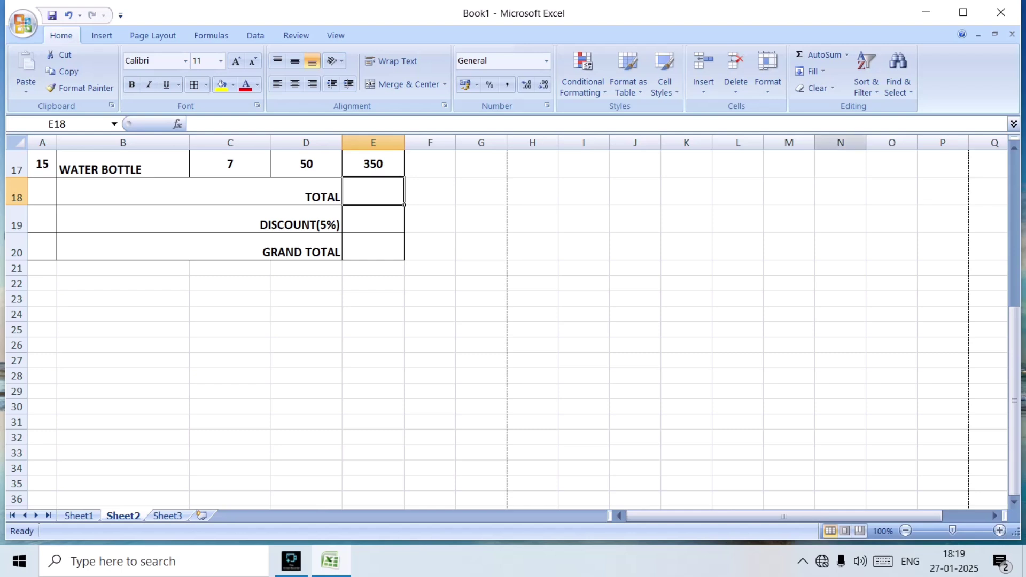
click(847, 54)
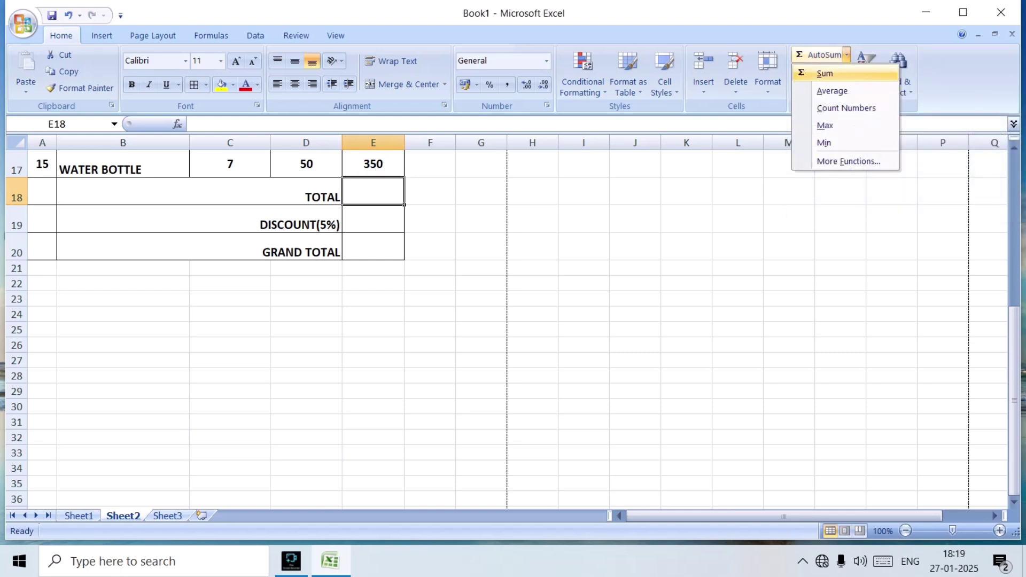
click(826, 74)
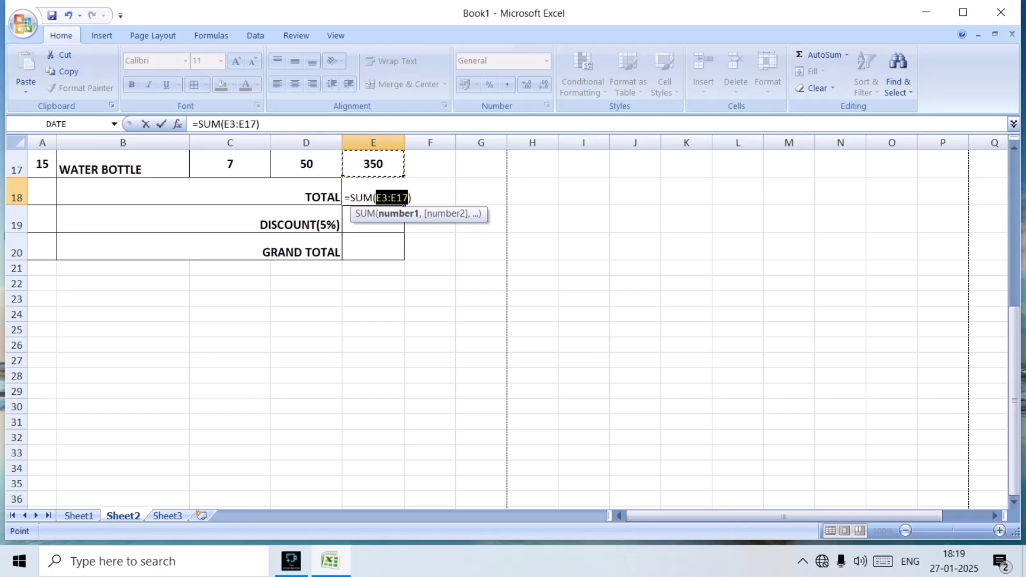
key(Return)
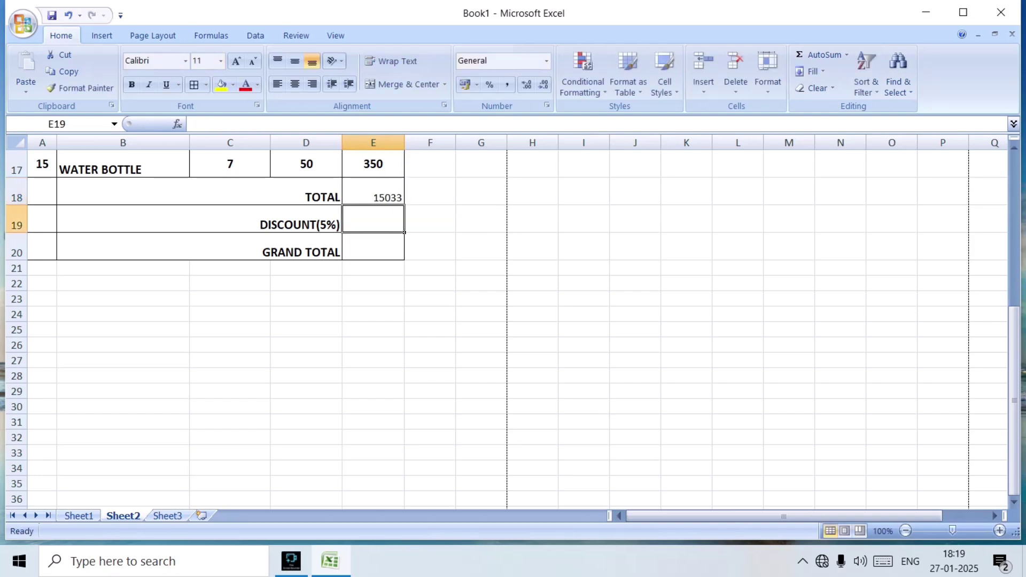
- Make the total amount in E18 bold with font size 12
key(Up)
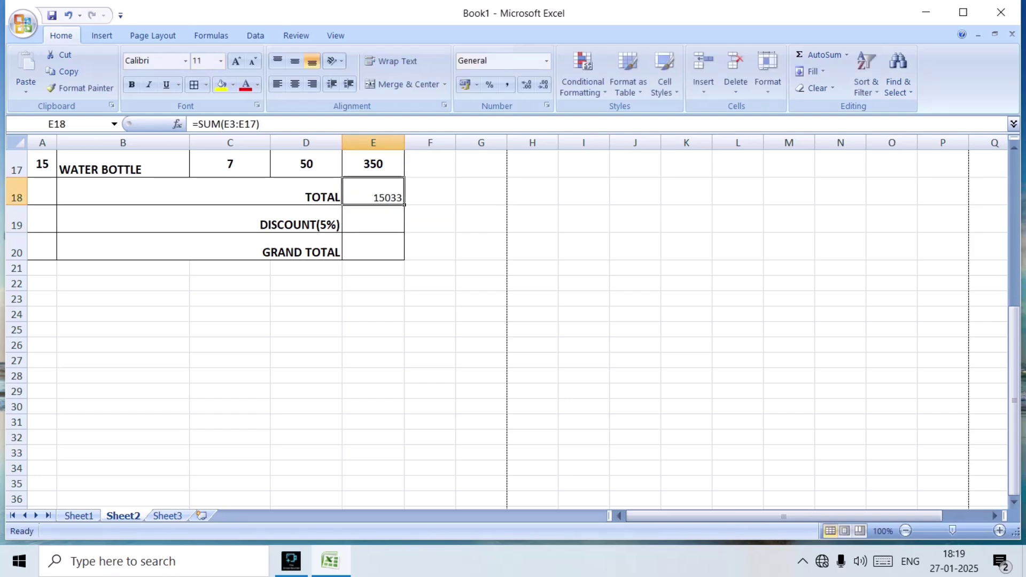
key(ctrl+b)
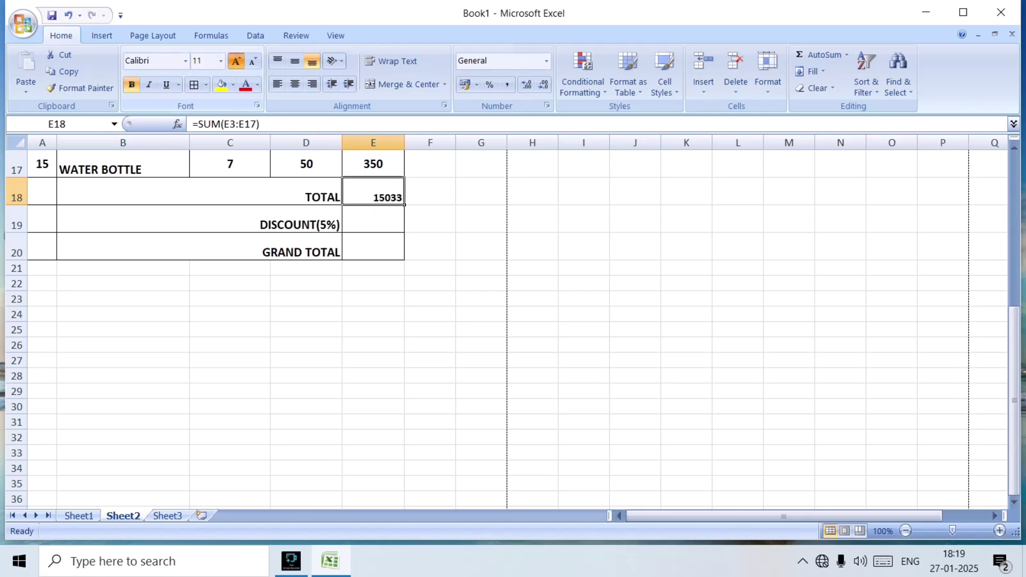
click(236, 60)
- Calculate the discount in E19 with the formula =E18*5%
key(Down)
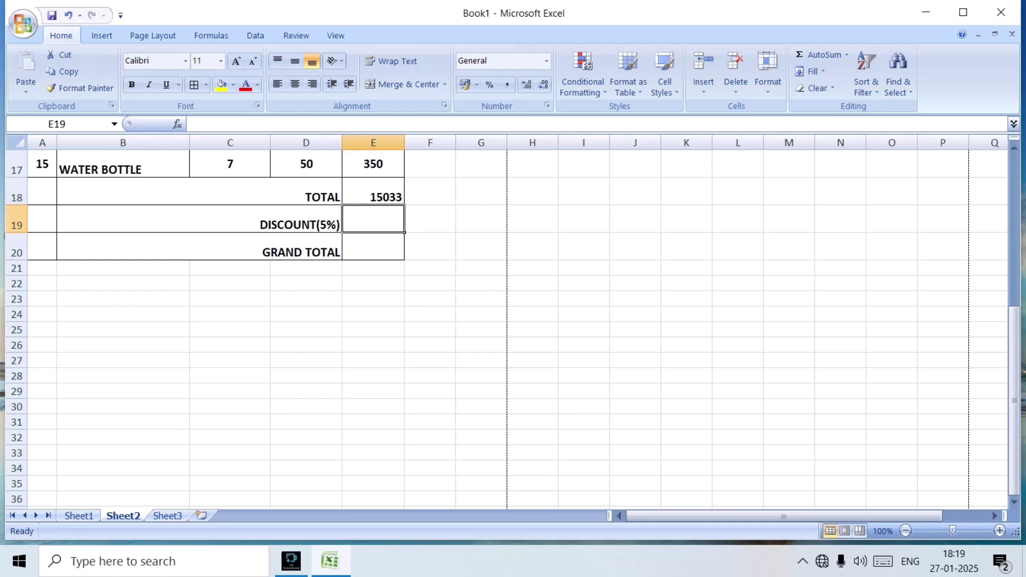
text(=)
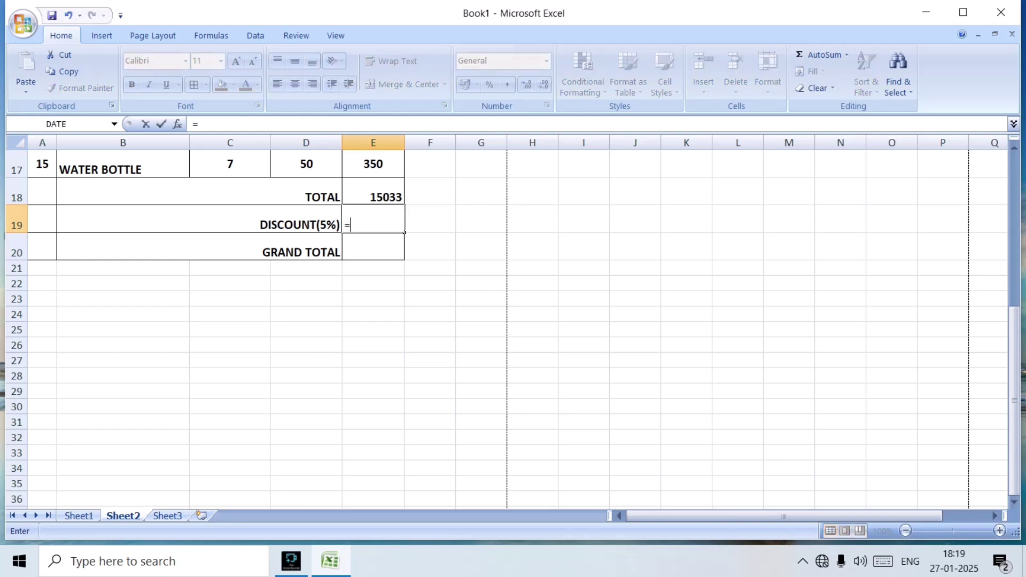
key(Up)
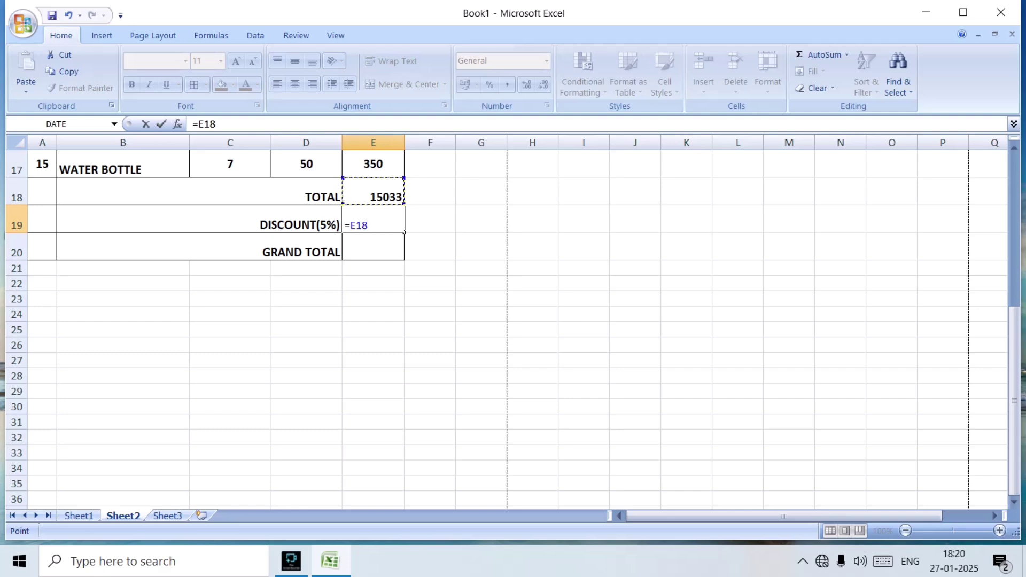
text(*5%)
key(Return)
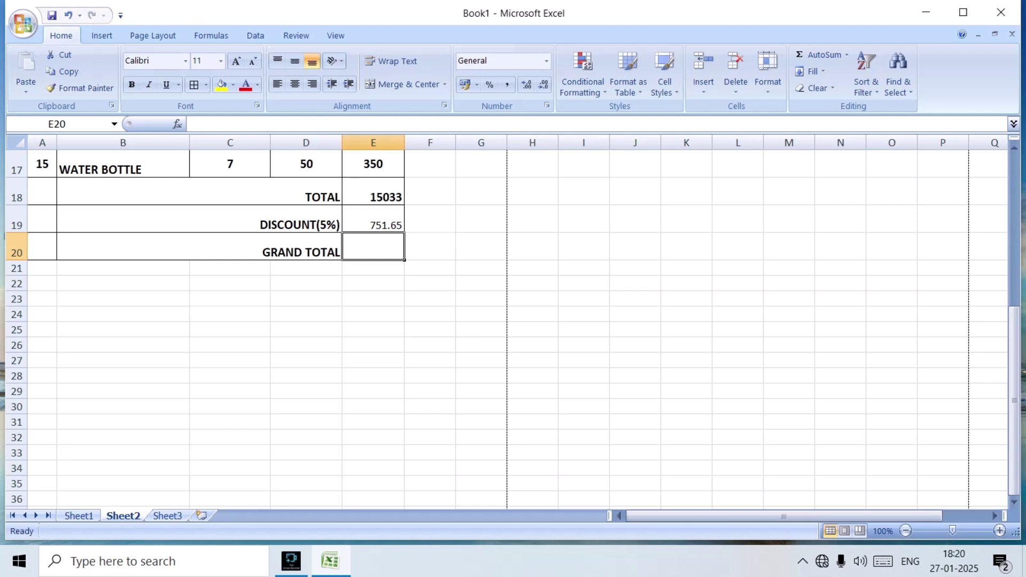
- Make the discount amount in E19 bold with font size 12
key(Up)
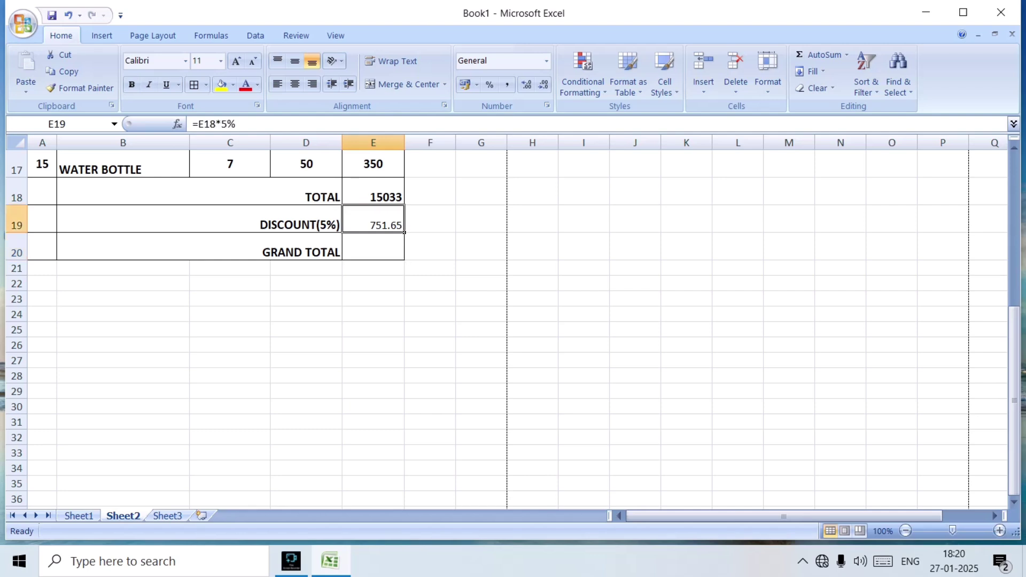
click(132, 84)
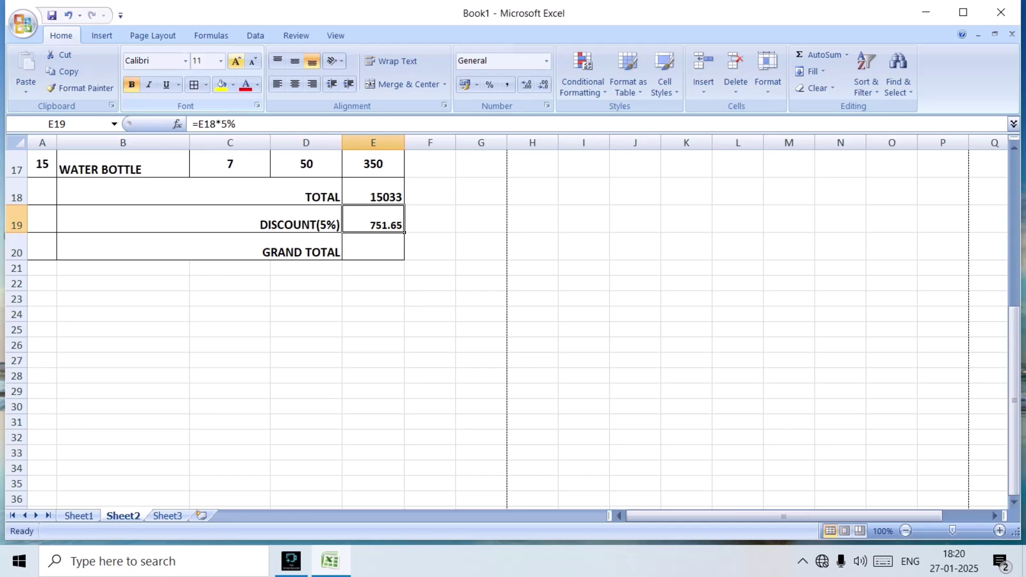
click(236, 61)
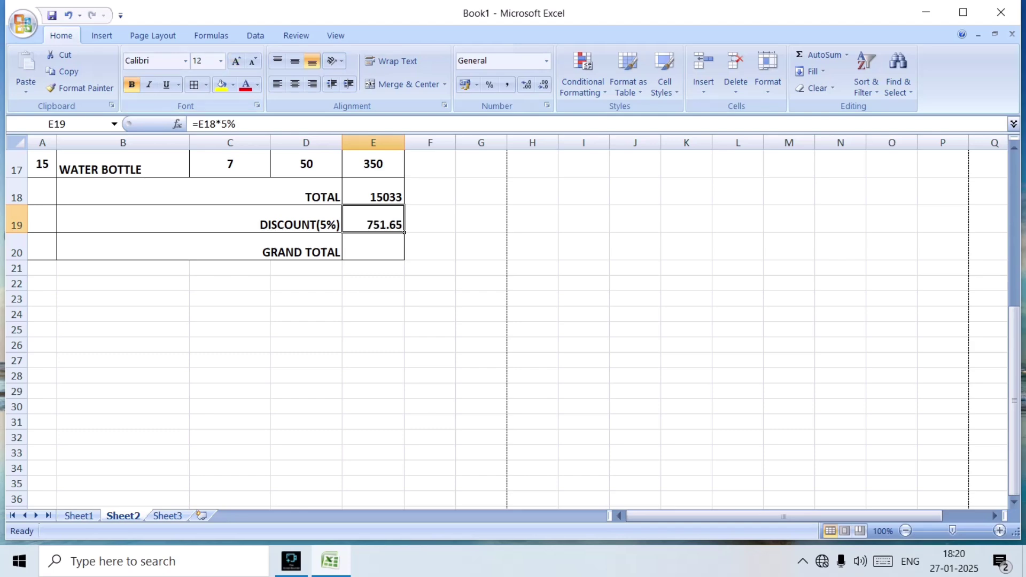
- Calculate the grand total in E20 with the formula =E18-E19
key(Down)
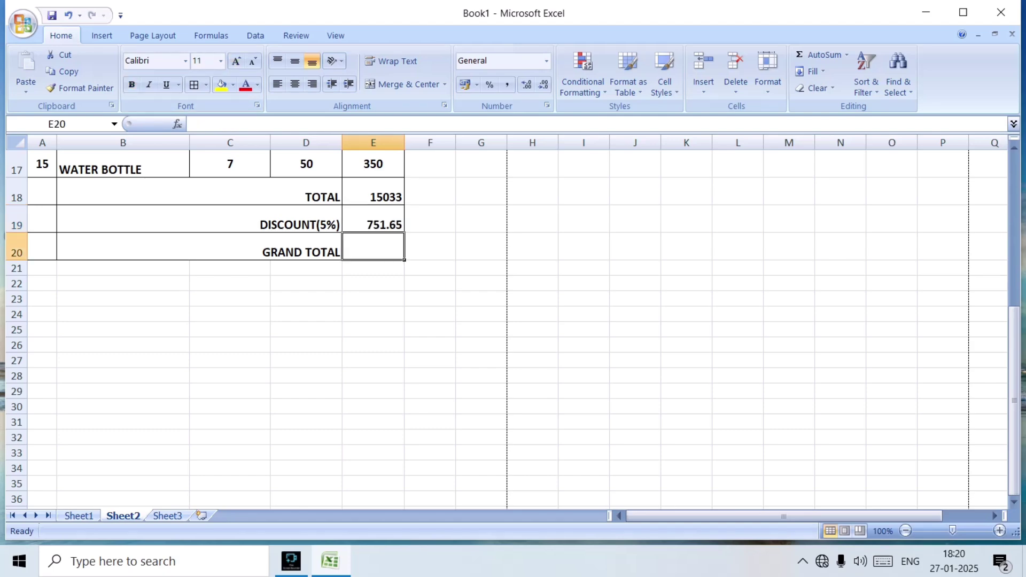
text(=)
key(Up)
key(Up)
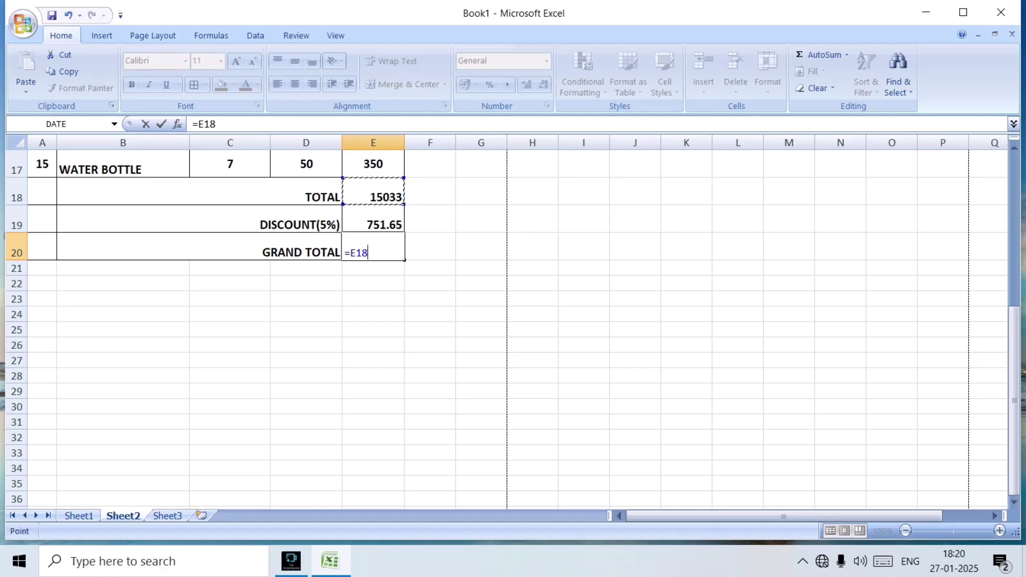
text(-)
key(Up)
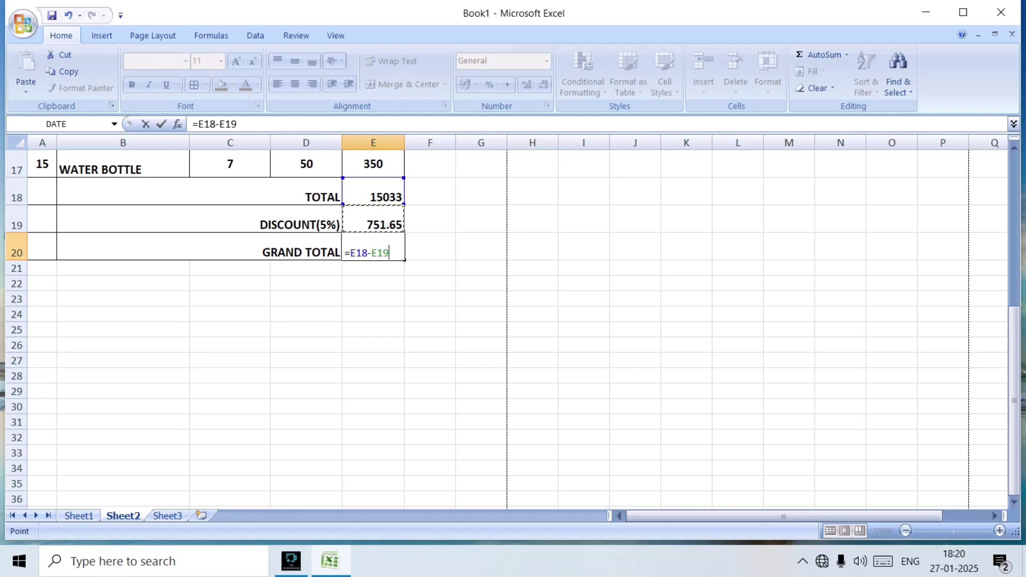
key(Return)
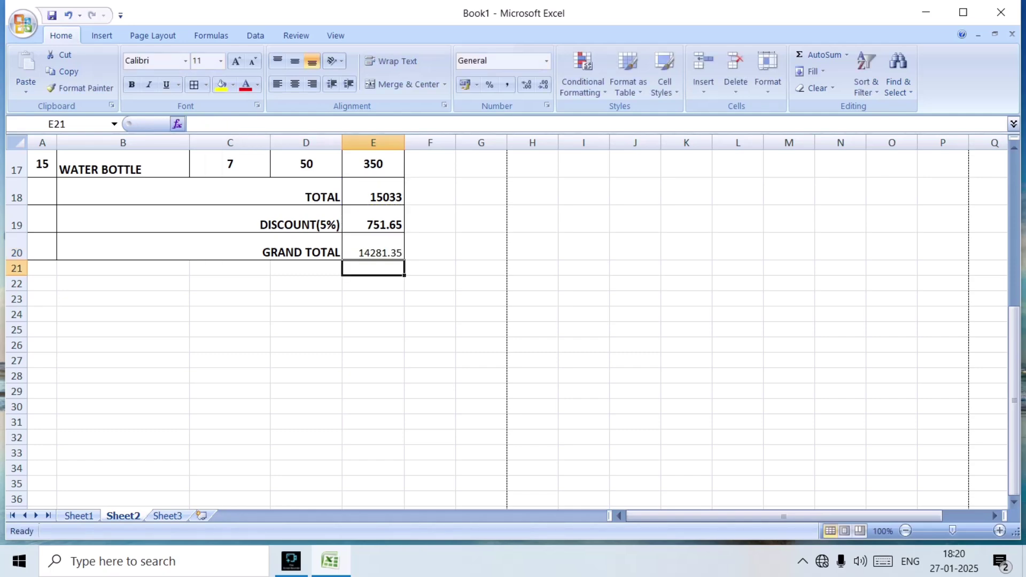
- Make the grand total amount in E20 bold with font size 12
click(132, 84)
key(ctrl+b)
key(Up)
click(131, 85)
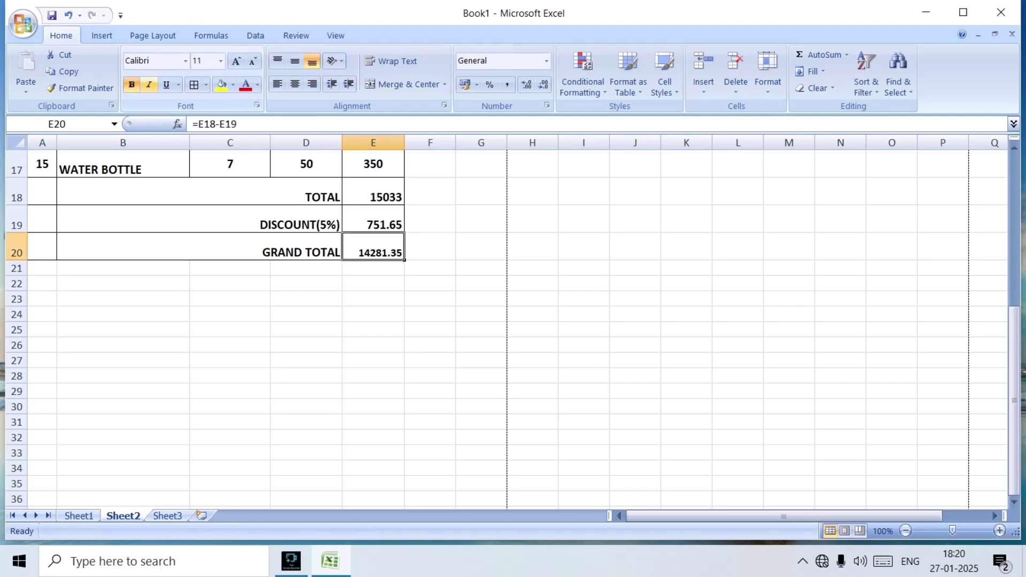
click(236, 61)
scroll(513, 329, up, 5)
scroll(513, 329, down, 13)
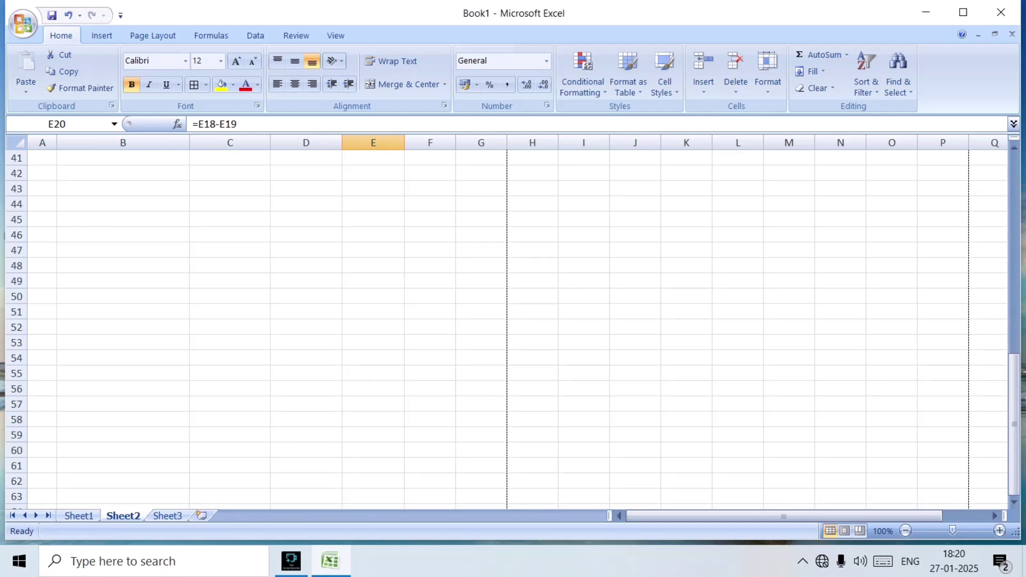
scroll(514, 329, up, 13)
scroll(513, 329, down, 5)
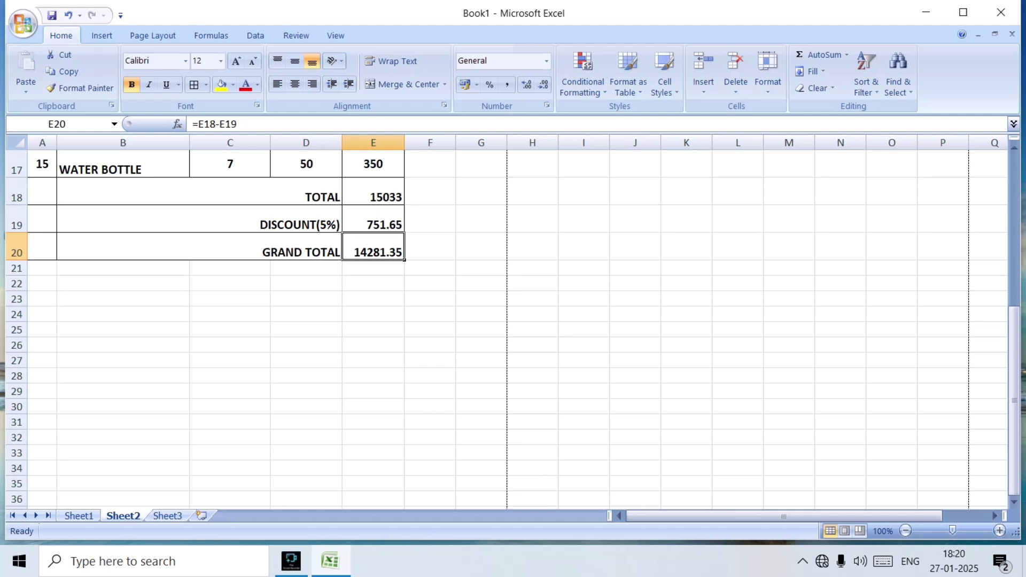
click(230, 284)
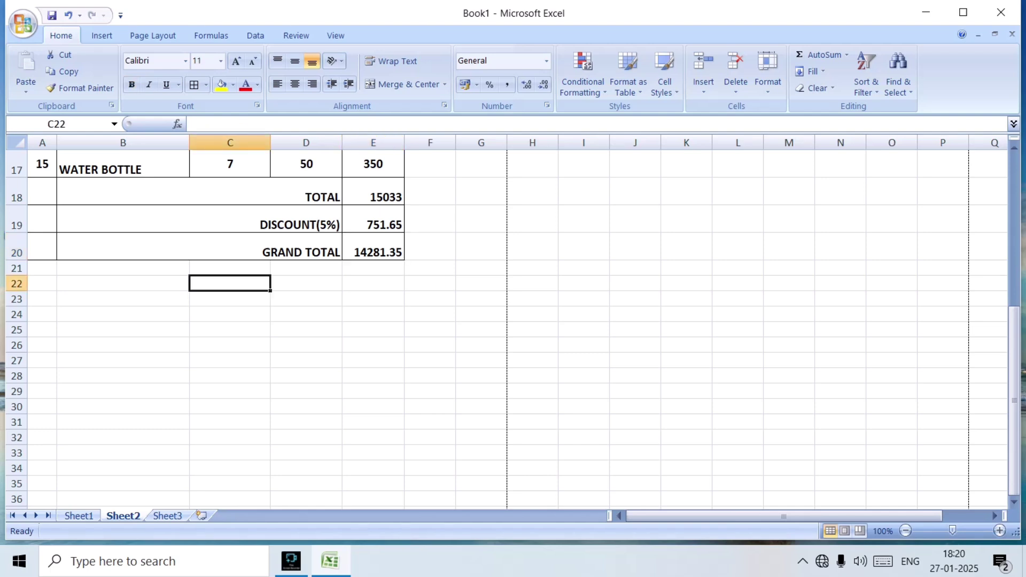
- Apply all borders to A21:E21 below the grand total and increase the height of rows 20 and 21 equally
drag(42, 268, 373, 268)
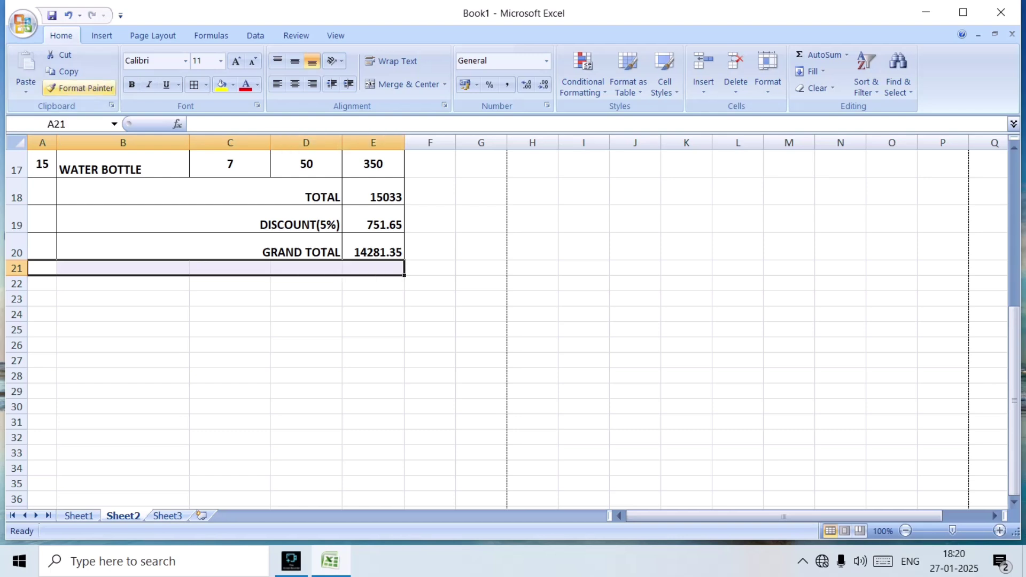
click(206, 84)
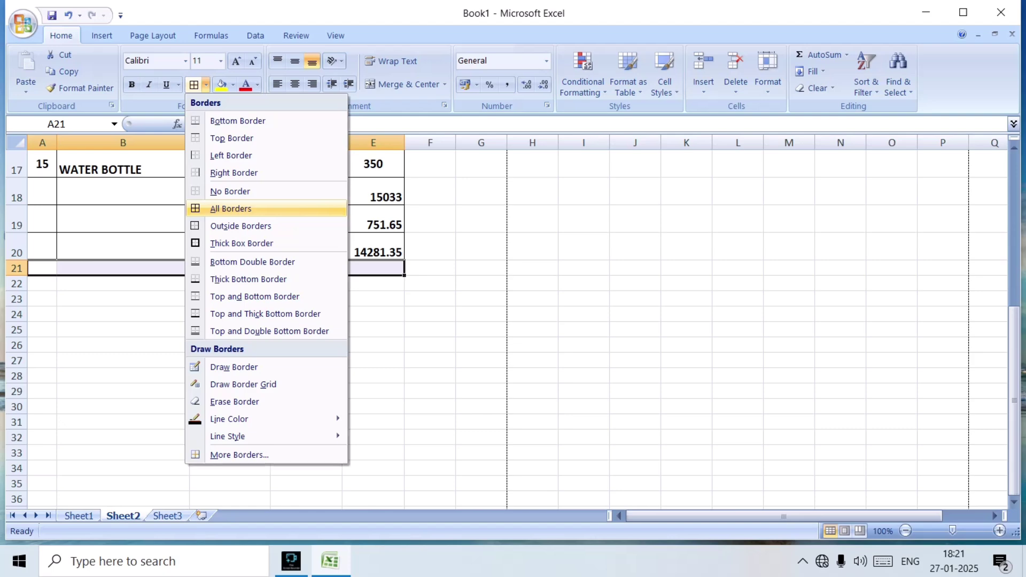
click(230, 208)
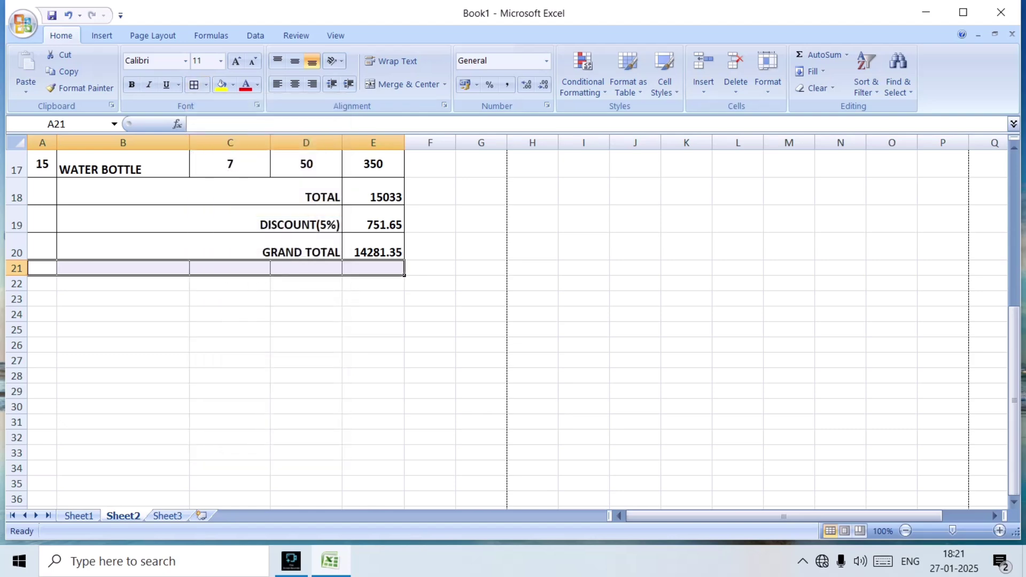
mouse_move(16, 252)
mouse_down()
mouse_move(30, 261)
mouse_move(16, 268)
mouse_up()
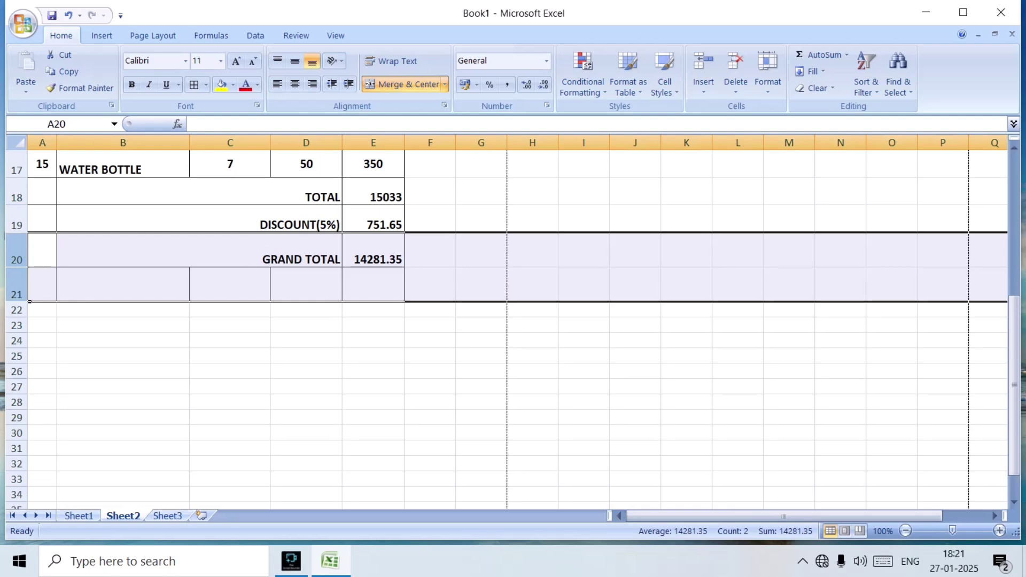
click(230, 387)
- Merge and center cells B21:D21 and enter the label GST in the merged cell
drag(123, 284, 307, 284)
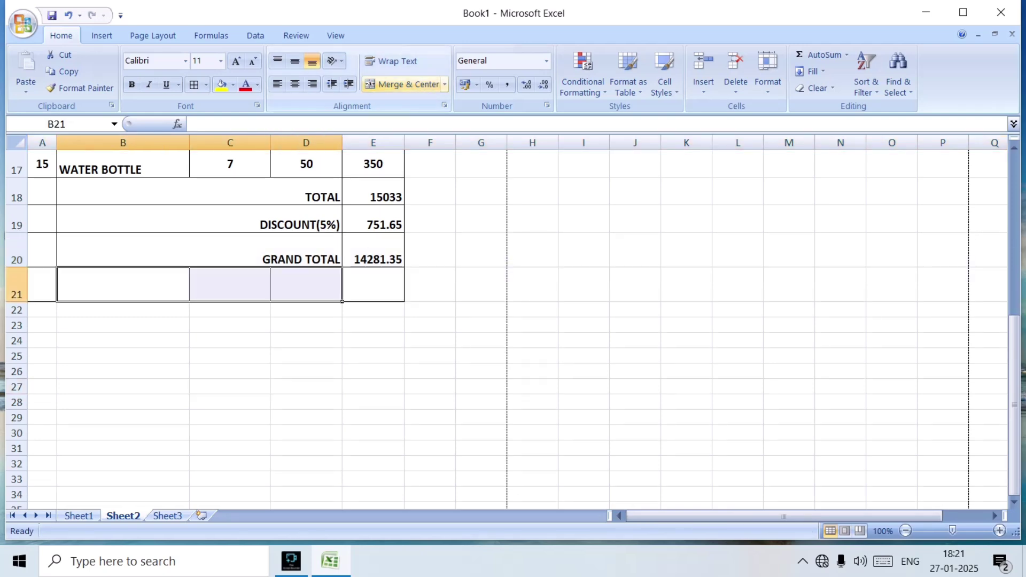
click(445, 84)
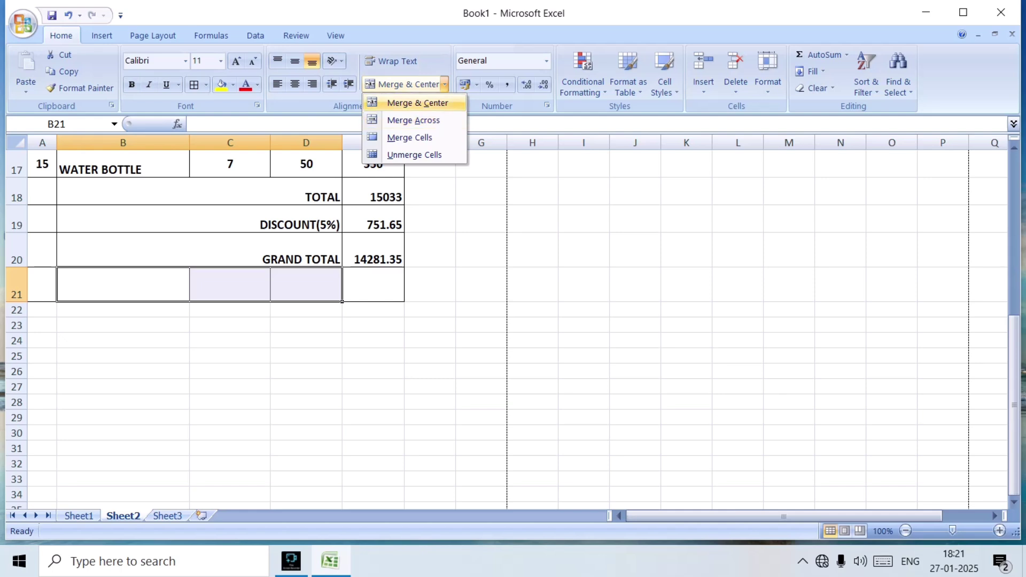
click(417, 102)
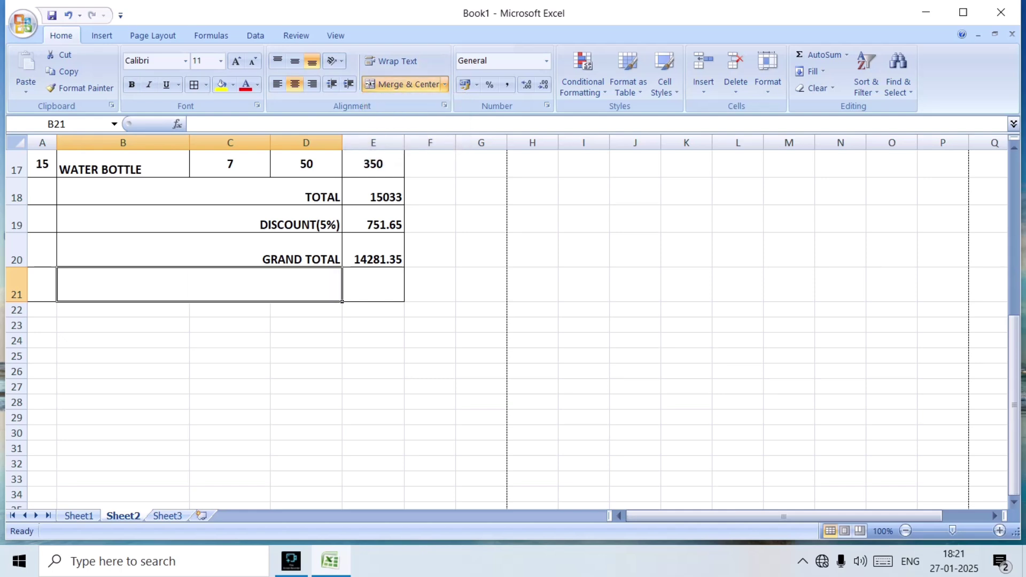
text(GST)
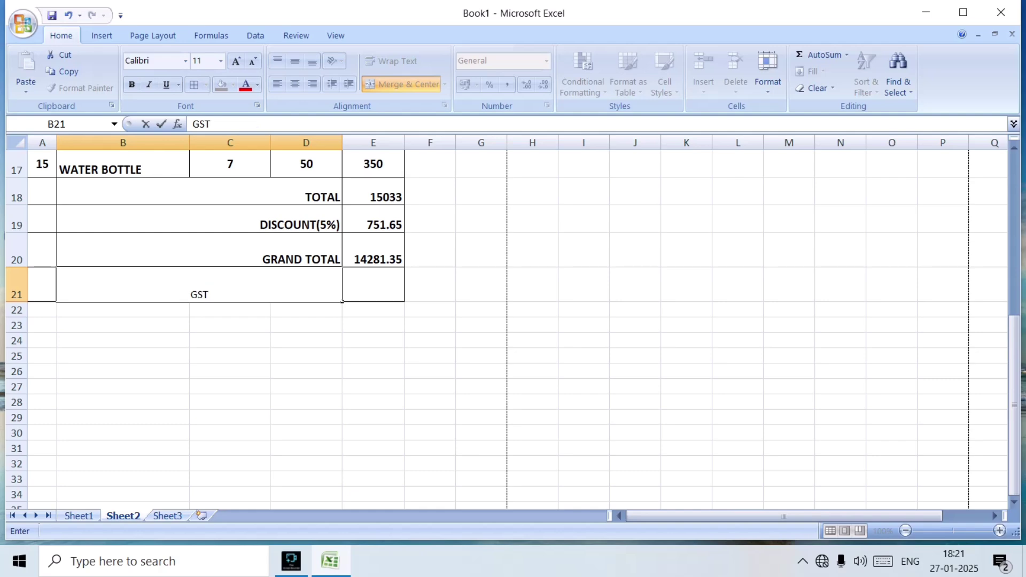
click(230, 418)
click(199, 287)
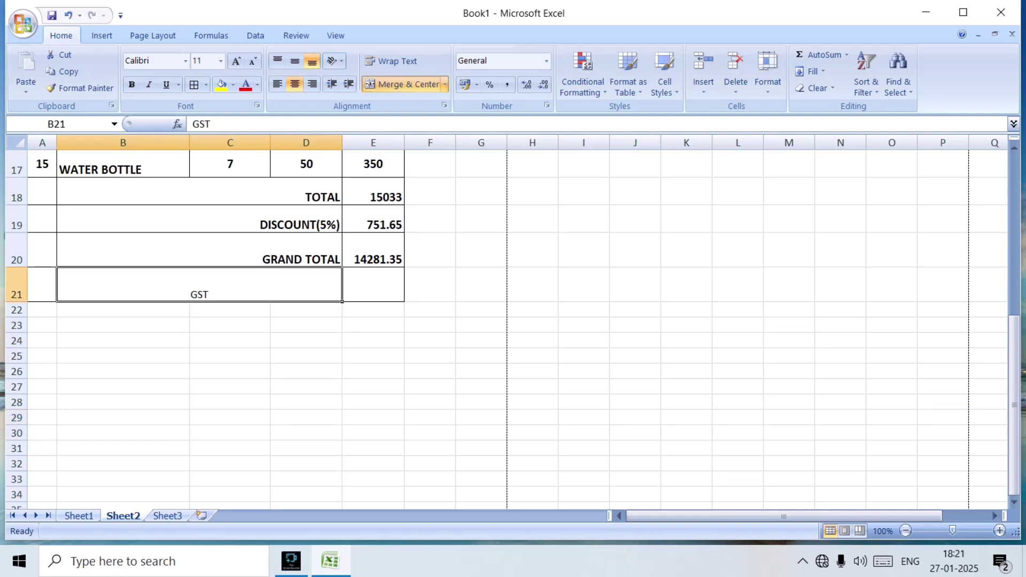
- Make the GST label in B21 bold, right-aligned and font size 14
click(132, 84)
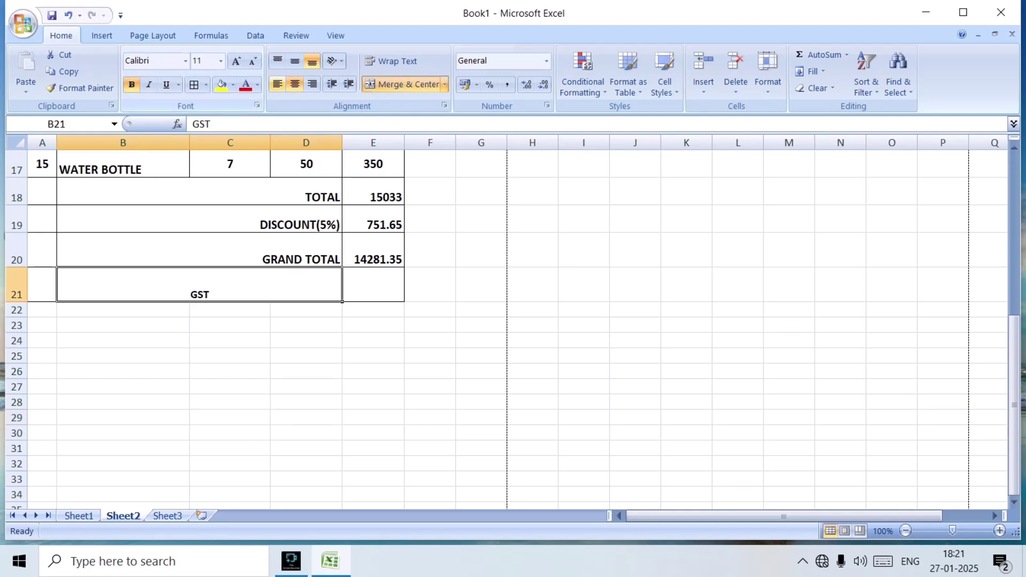
click(312, 84)
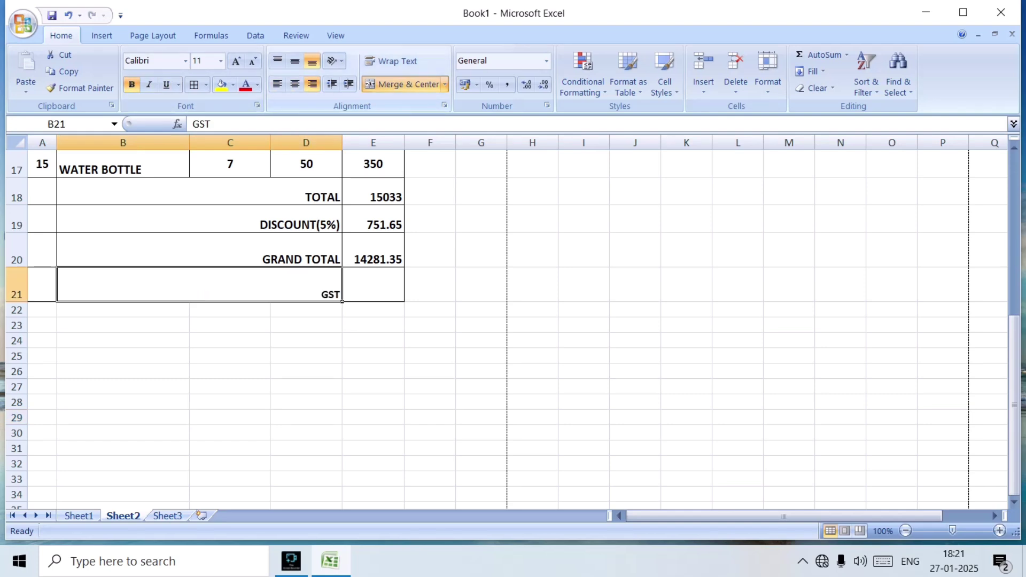
click(236, 61)
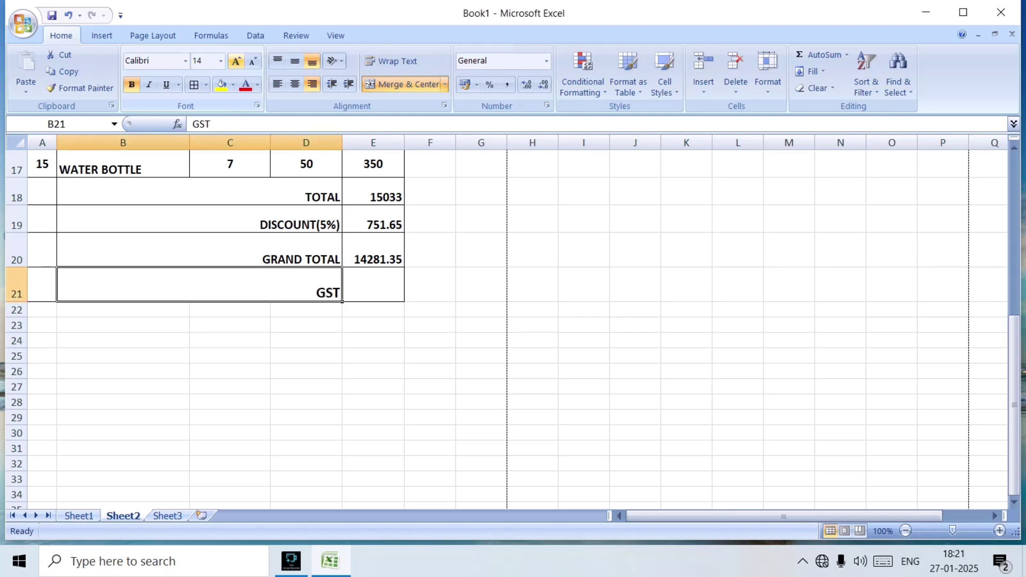
click(236, 61)
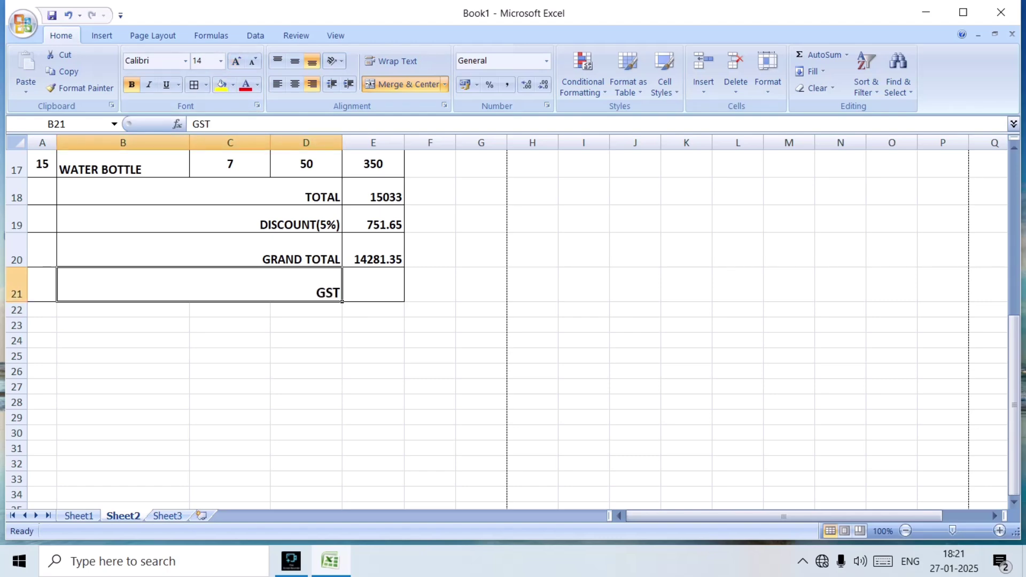
- Extend the label in B21 to read GST(8%)
key(F2)
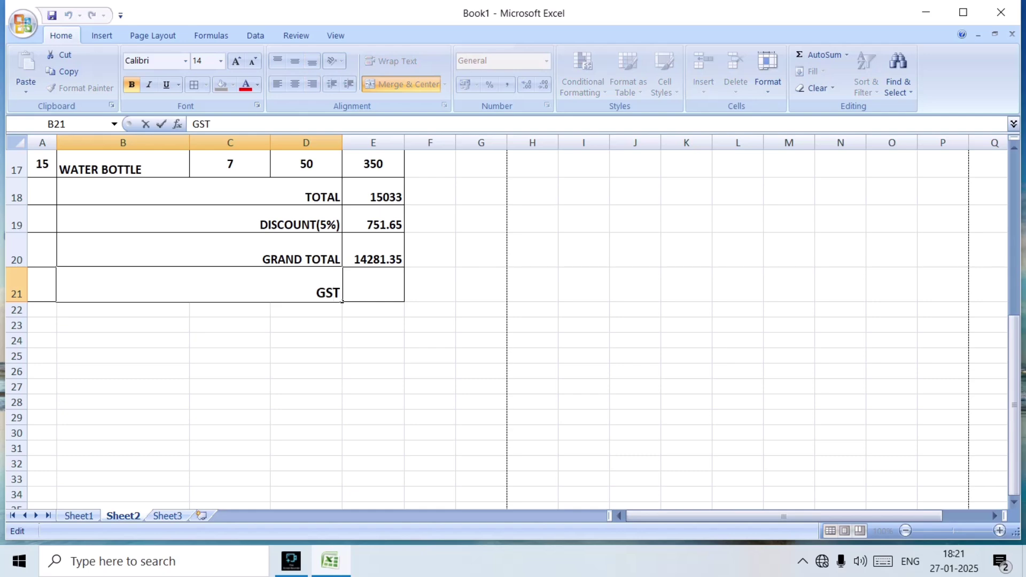
key(shift+Home)
key(End)
text((8%)
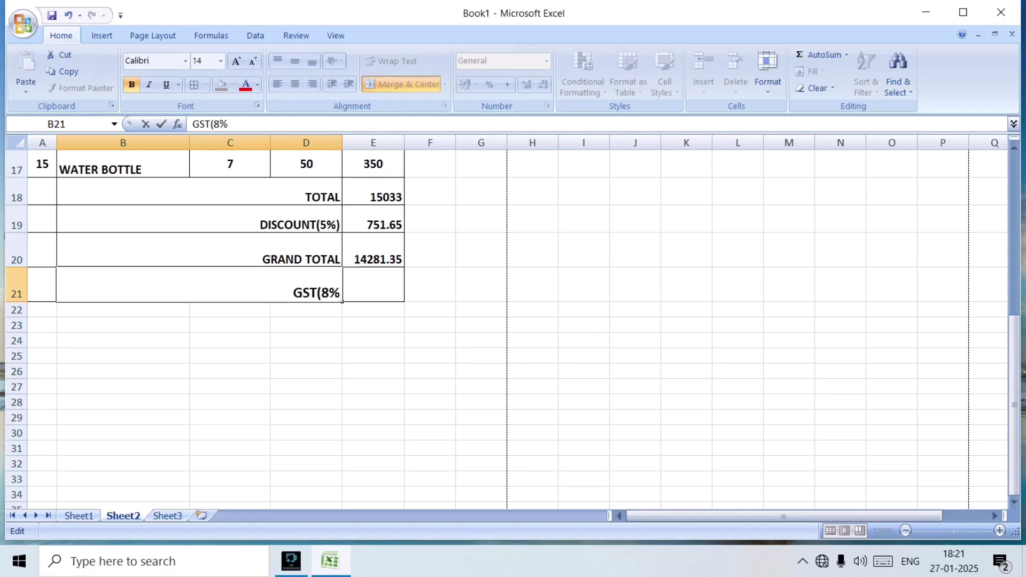
text())
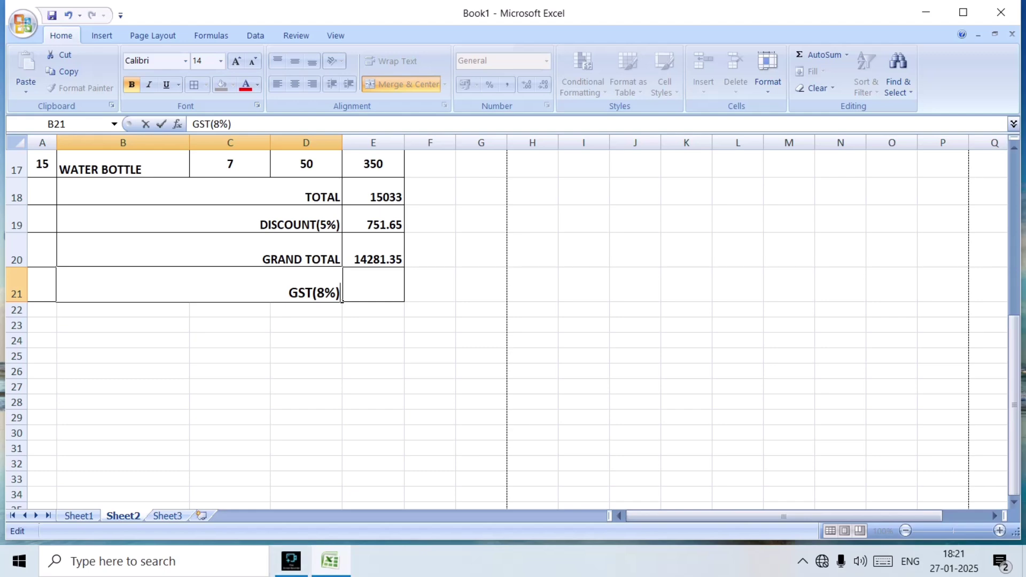
click(430, 356)
- Calculate the GST amount in E21 with the formula =E18*8%
click(373, 285)
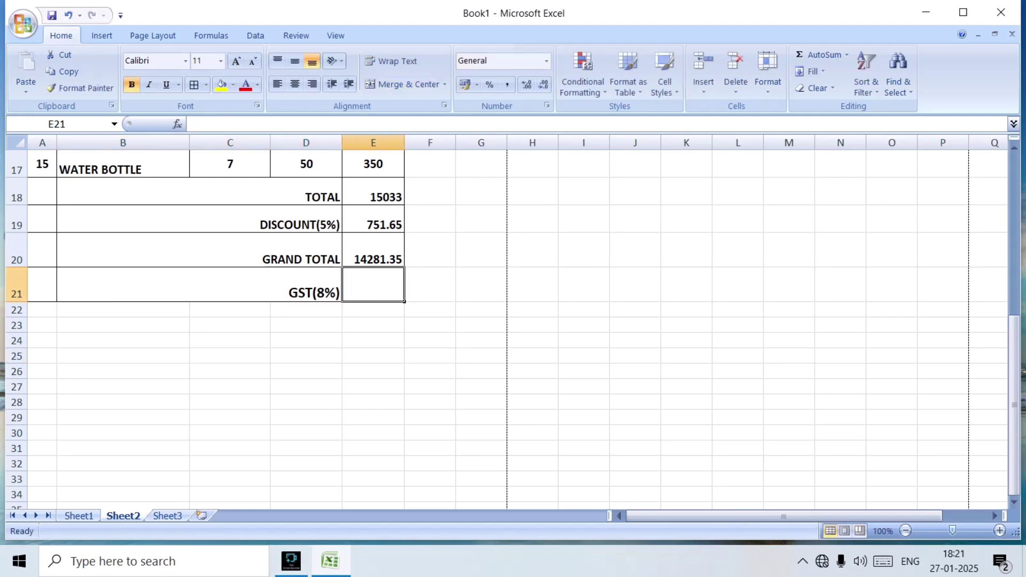
text(=)
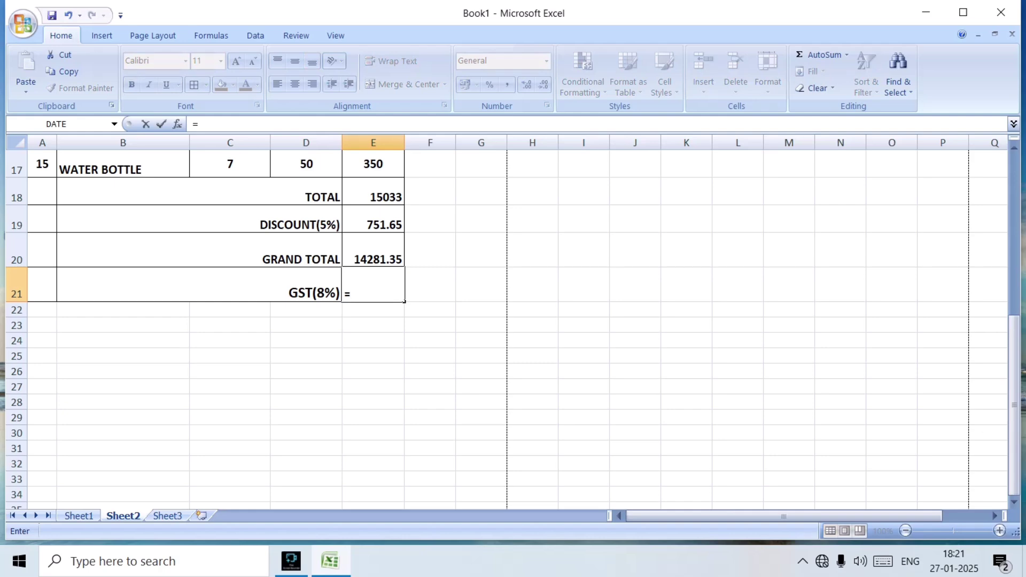
key(Up)
key(Up)
key(Up)
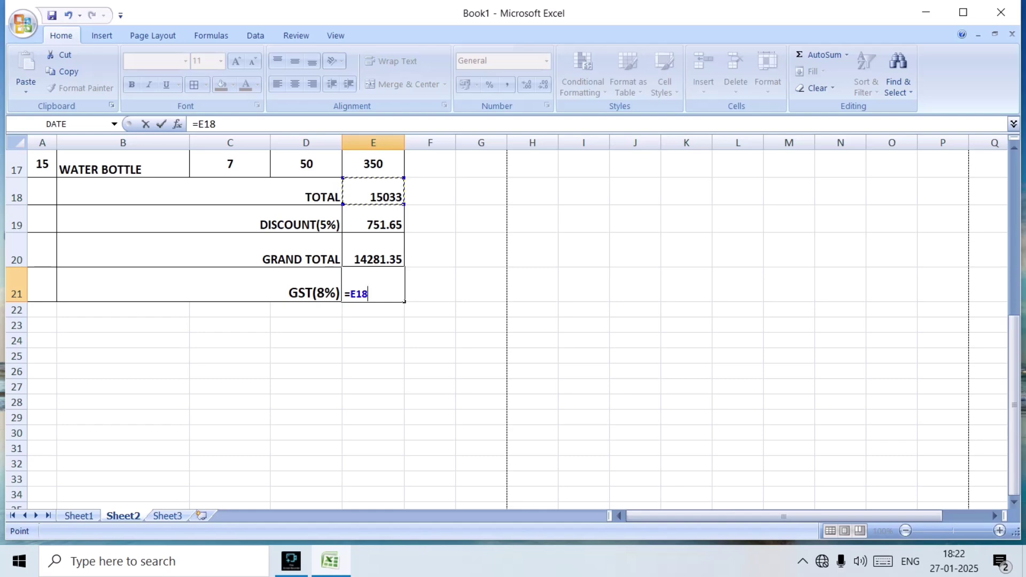
text(8)
key(BackSpace)
text(*8%)
key(Return)
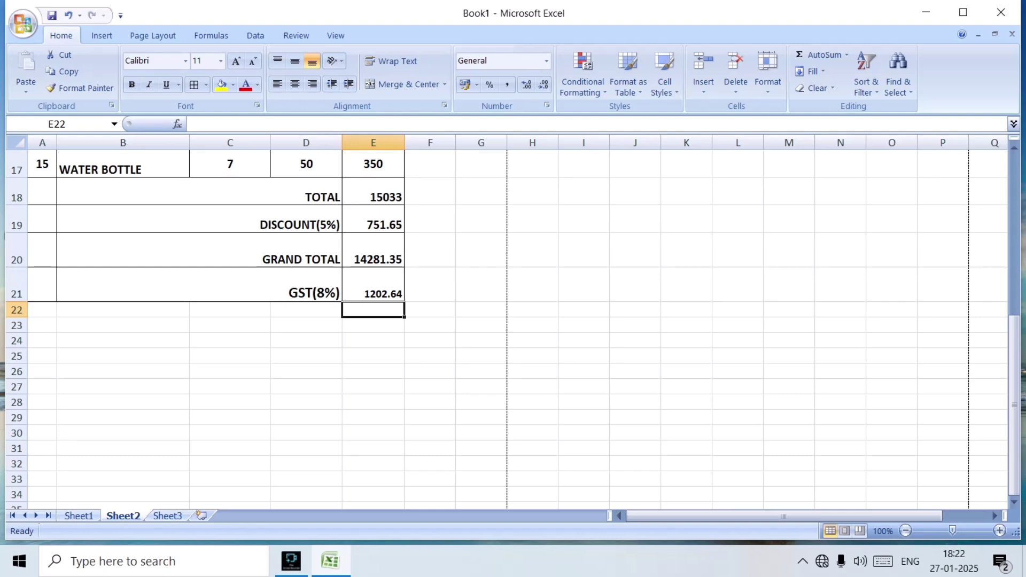
drag(43, 311, 306, 312)
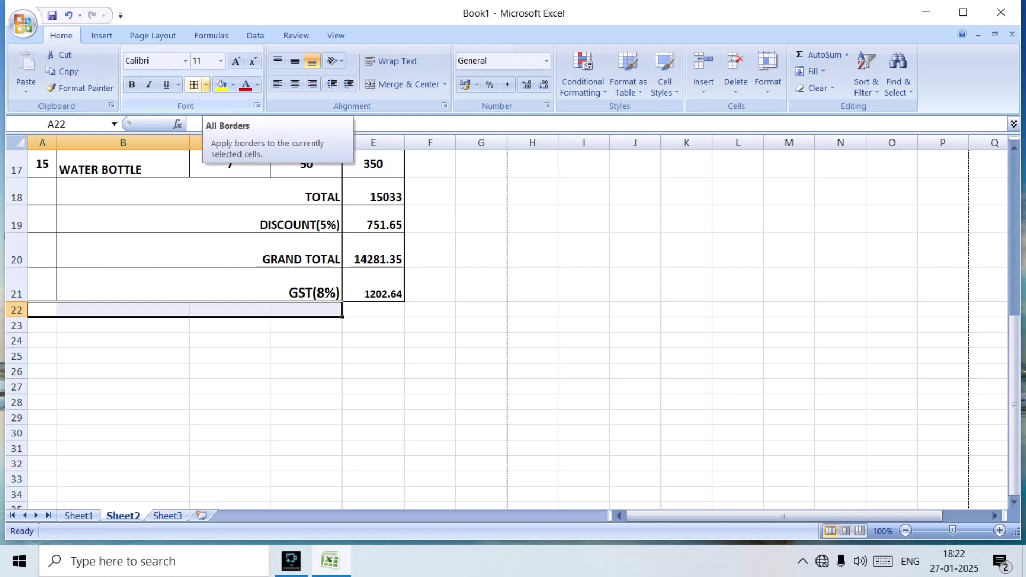
click(206, 84)
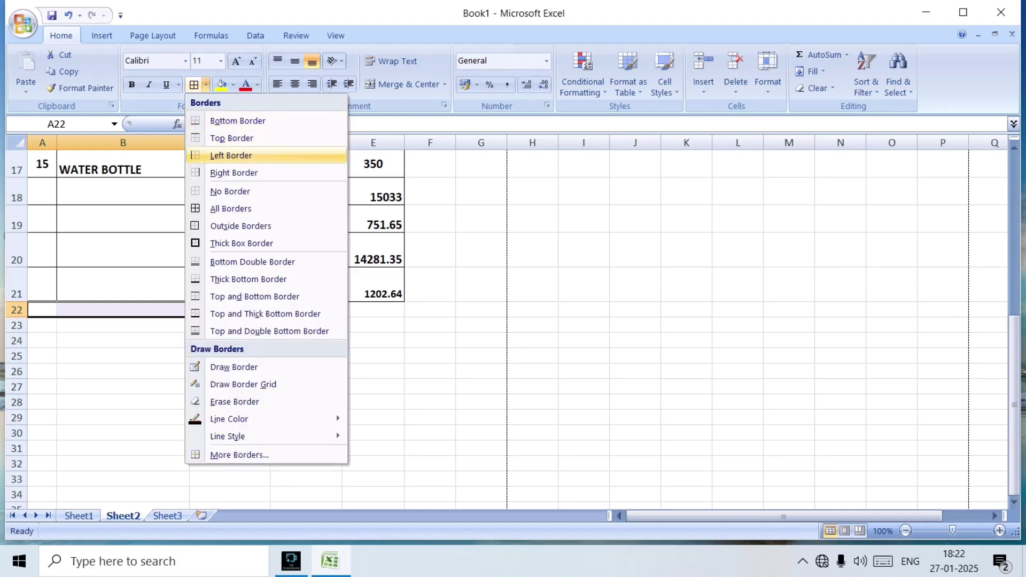
click(231, 209)
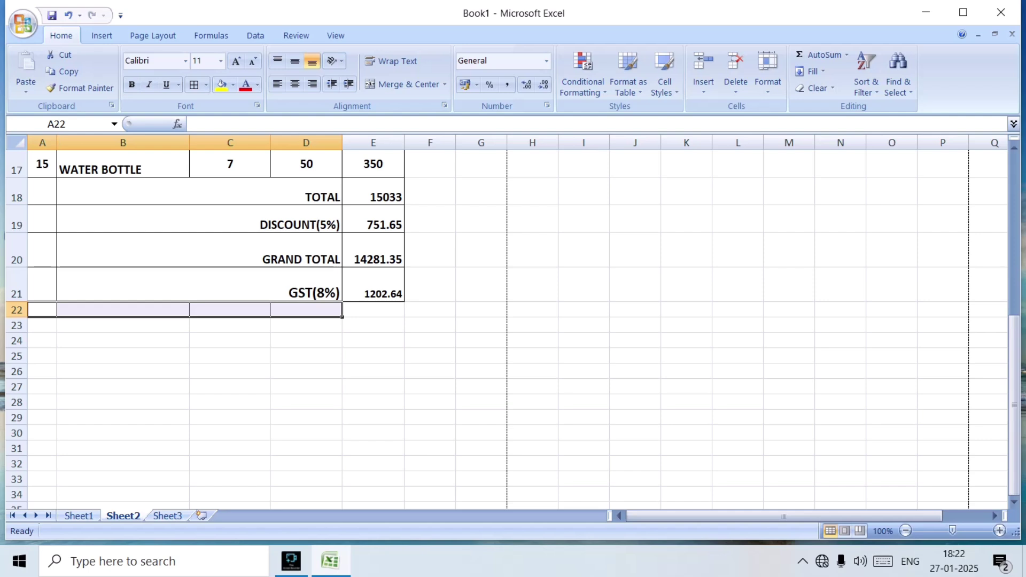
key(ctrl+z)
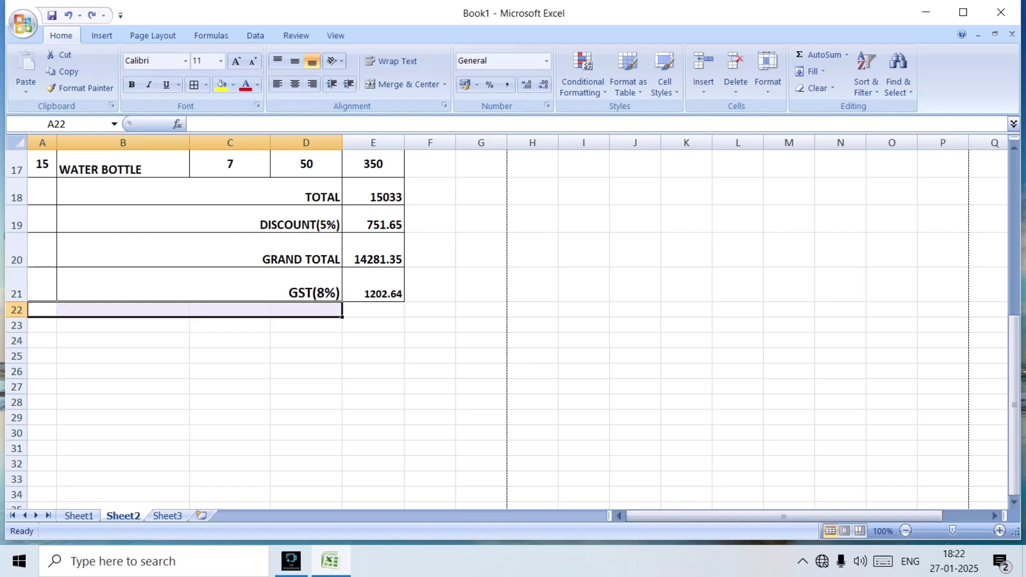
drag(342, 310, 348, 311)
click(374, 340)
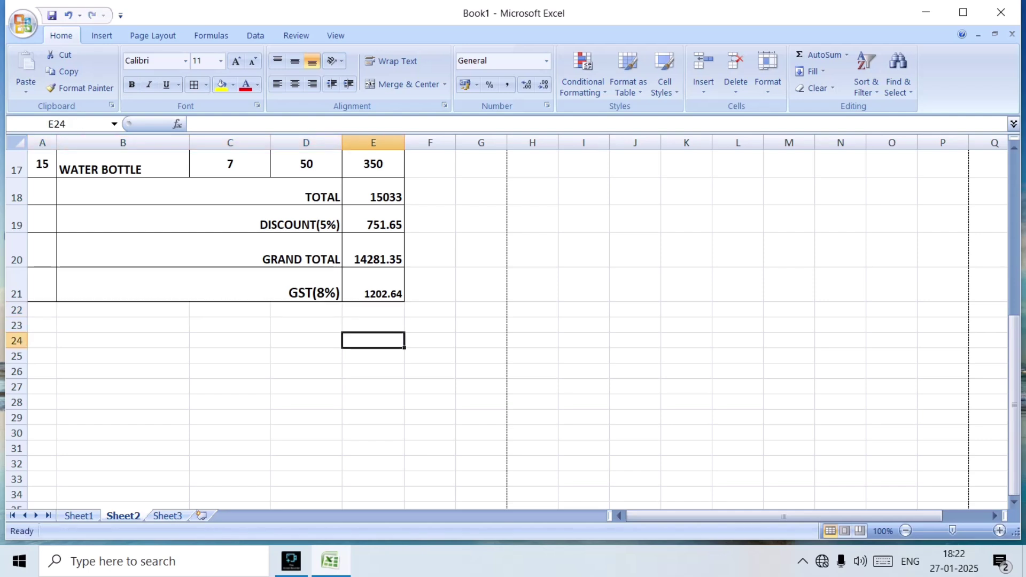
- Apply all borders to cells A22:E22 below the GST row
drag(42, 310, 373, 310)
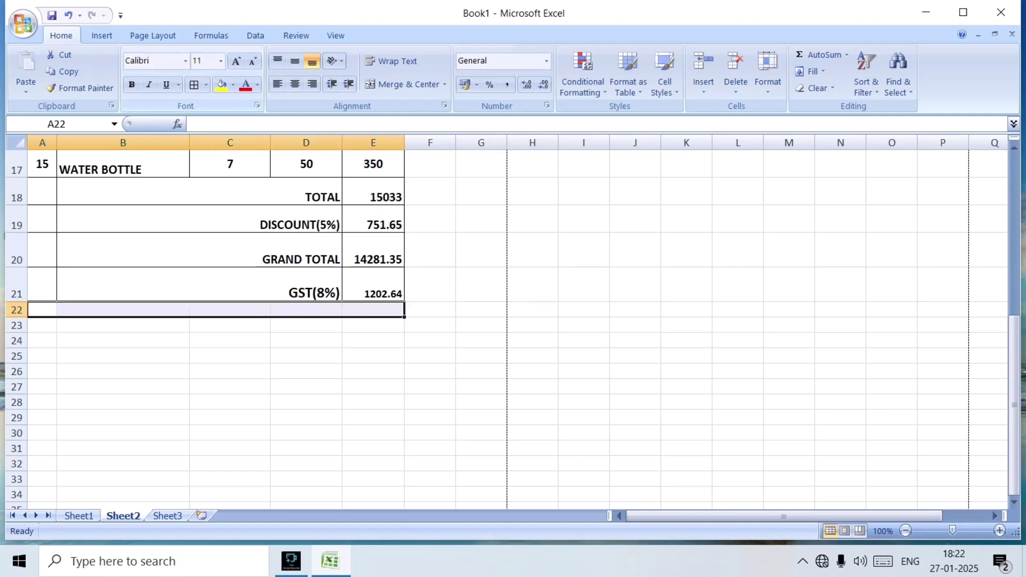
click(206, 84)
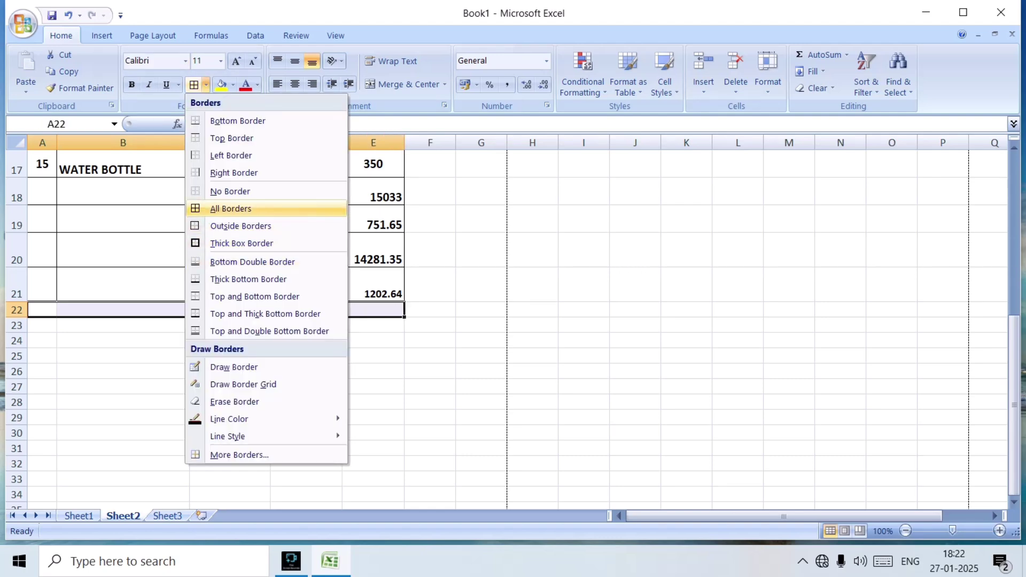
click(219, 208)
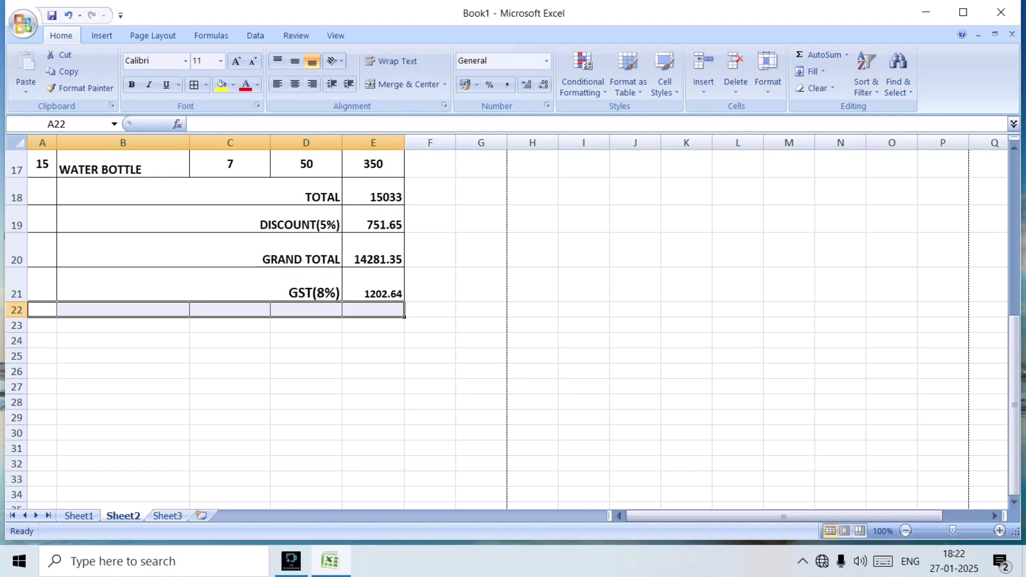
click(230, 449)
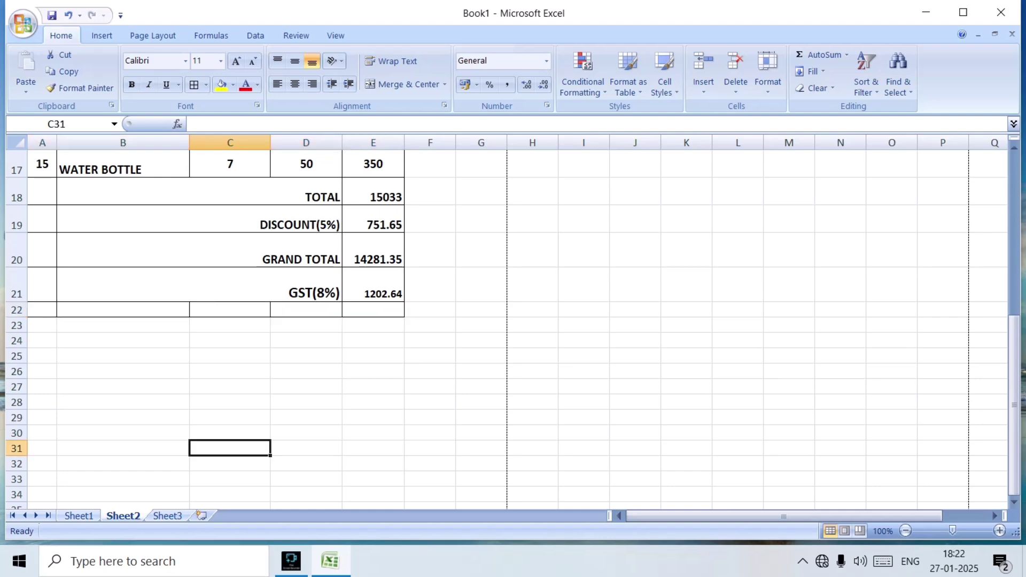
- Merge and center cells B22:D22 and increase the heights of rows 21 and 22
drag(123, 309, 308, 310)
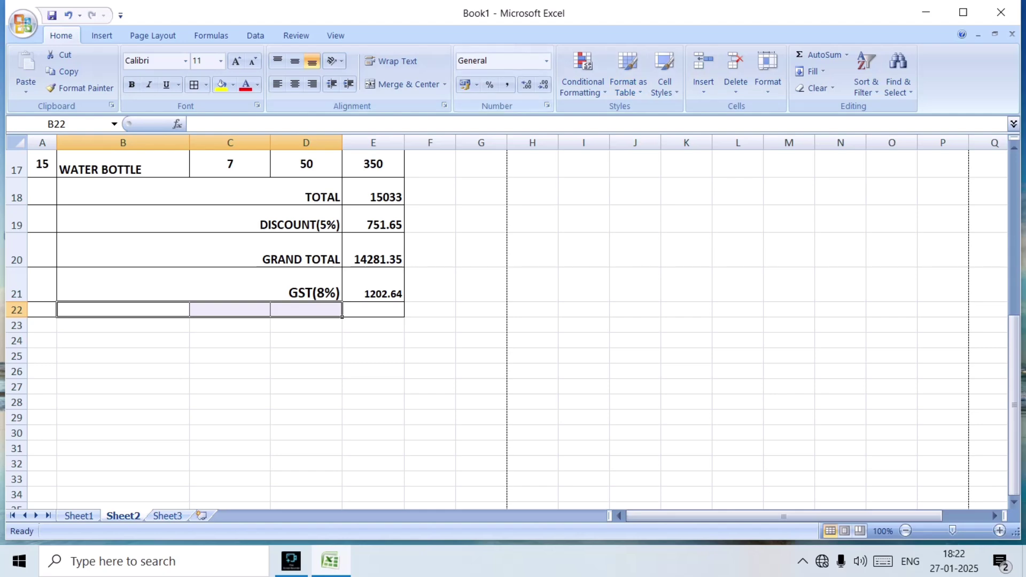
click(403, 84)
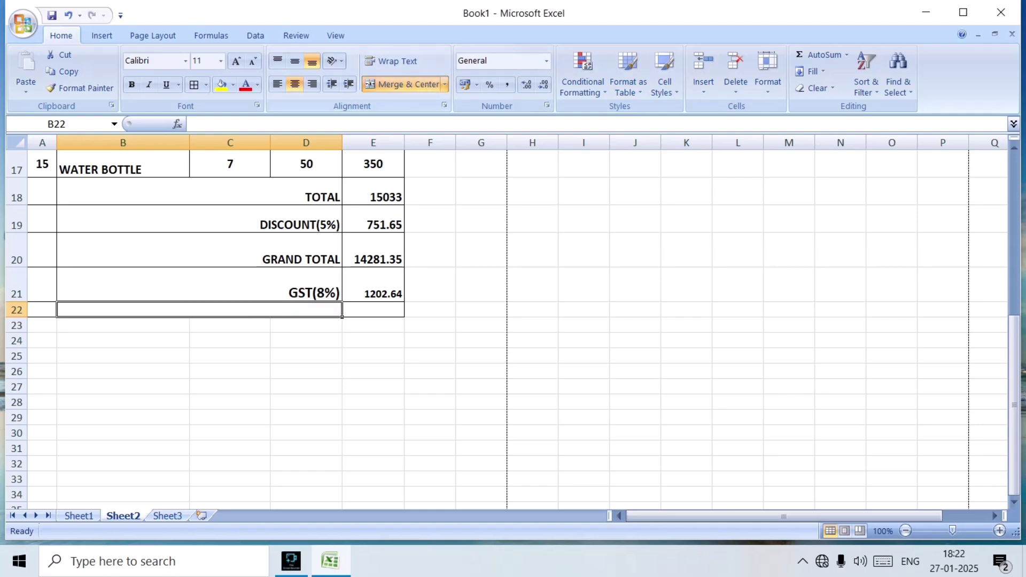
drag(16, 302, 16, 335)
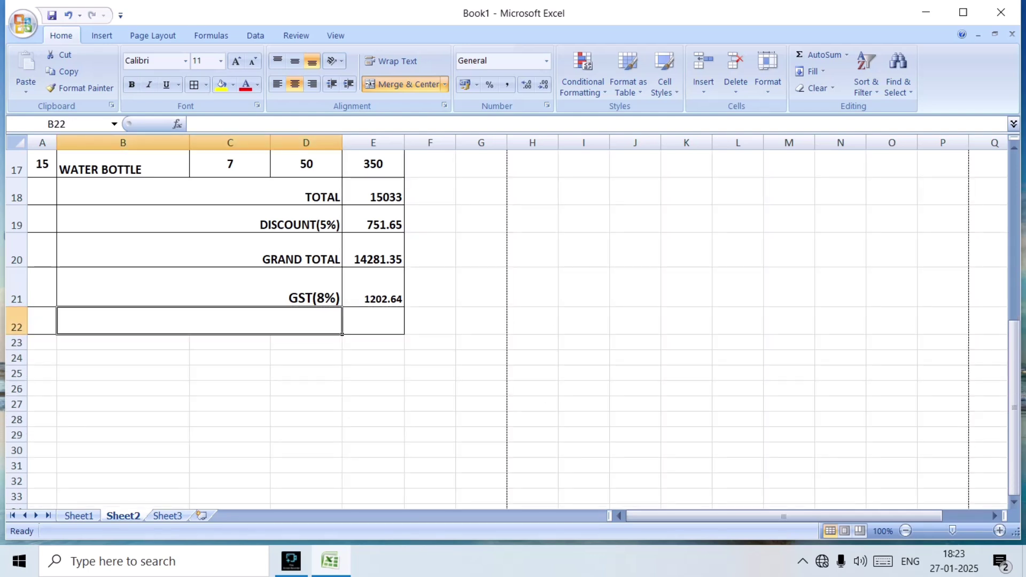
click(230, 373)
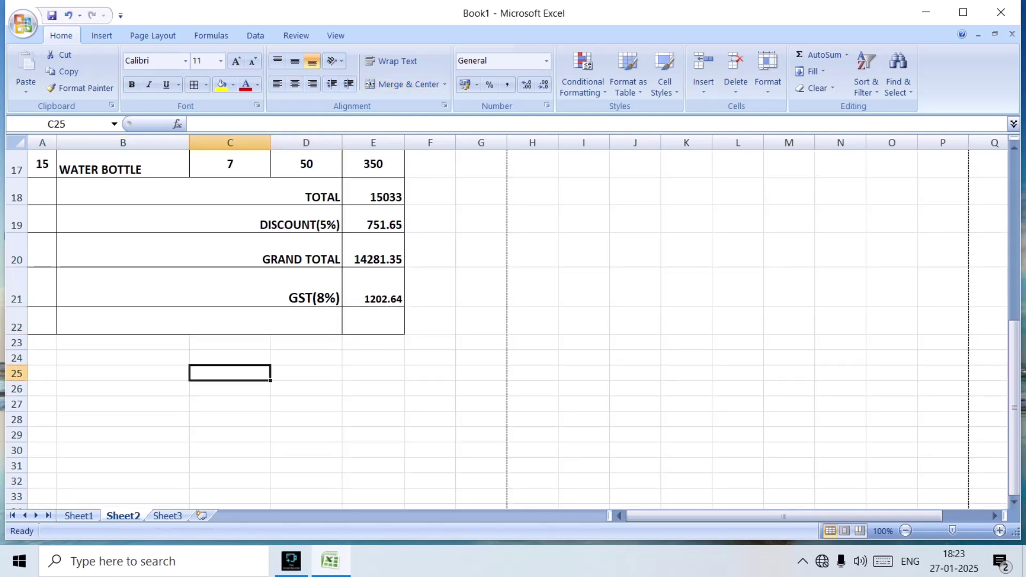
- Enter the label TOTAL in the merged cell B22 below GST(8%)
click(229, 321)
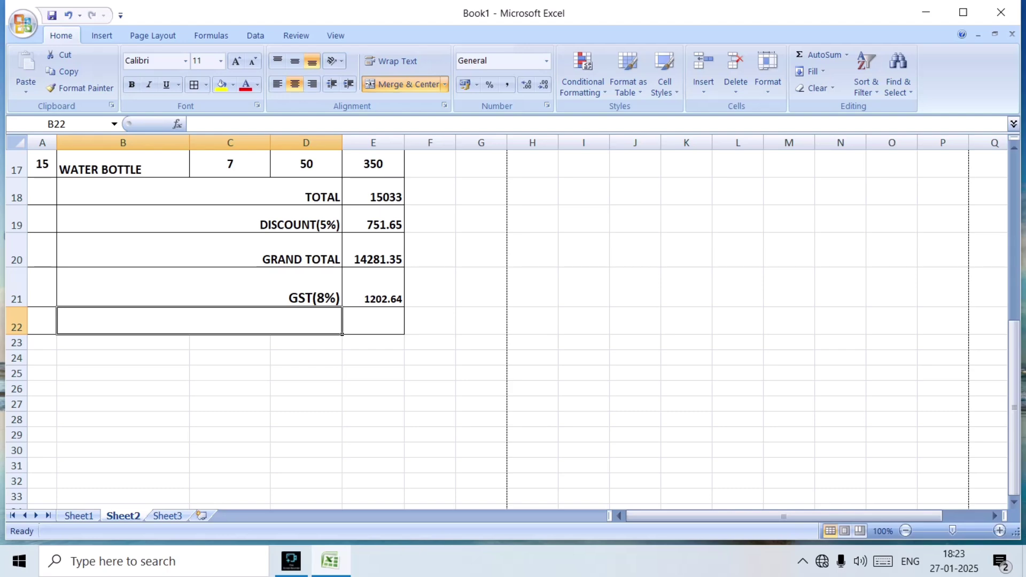
text(TOT)
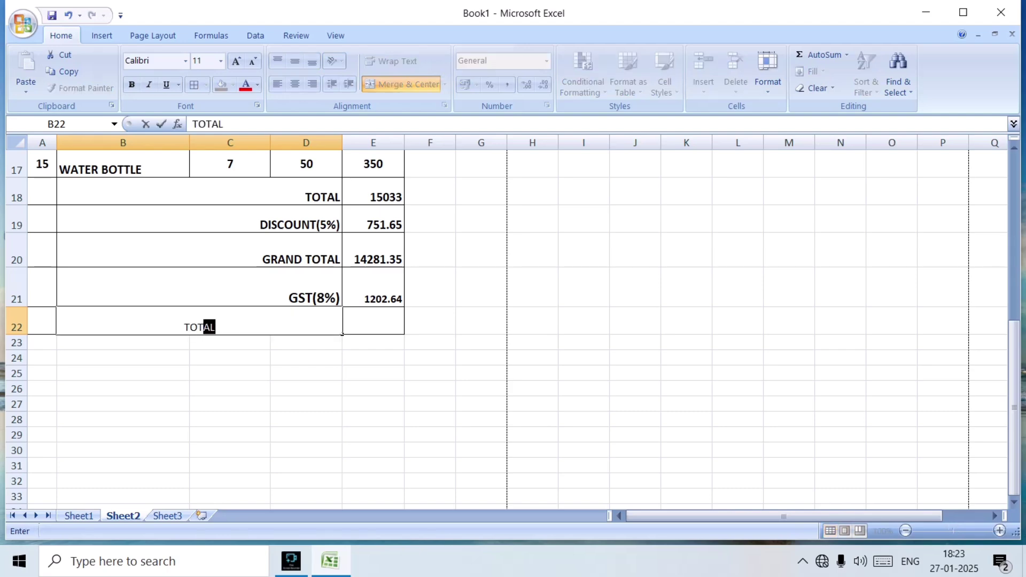
text(AL)
click(230, 357)
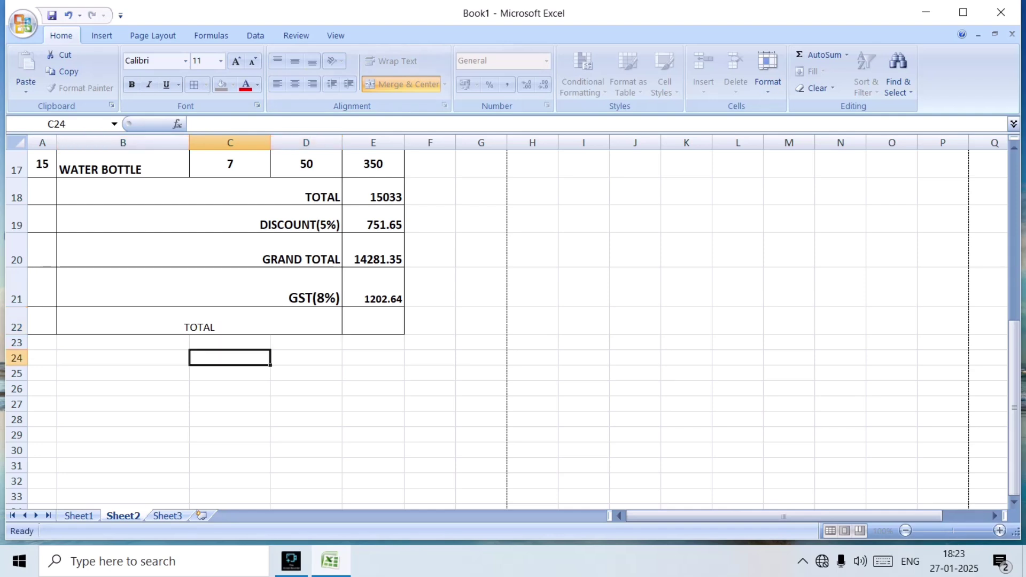
- Make the TOTAL label in B22 right-aligned and bold with font size 12
click(230, 325)
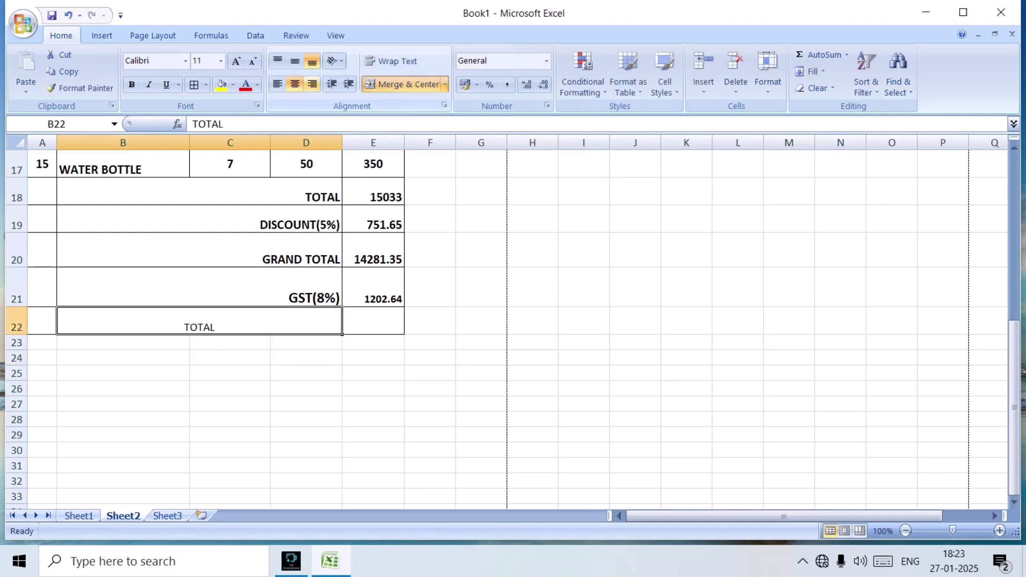
click(312, 84)
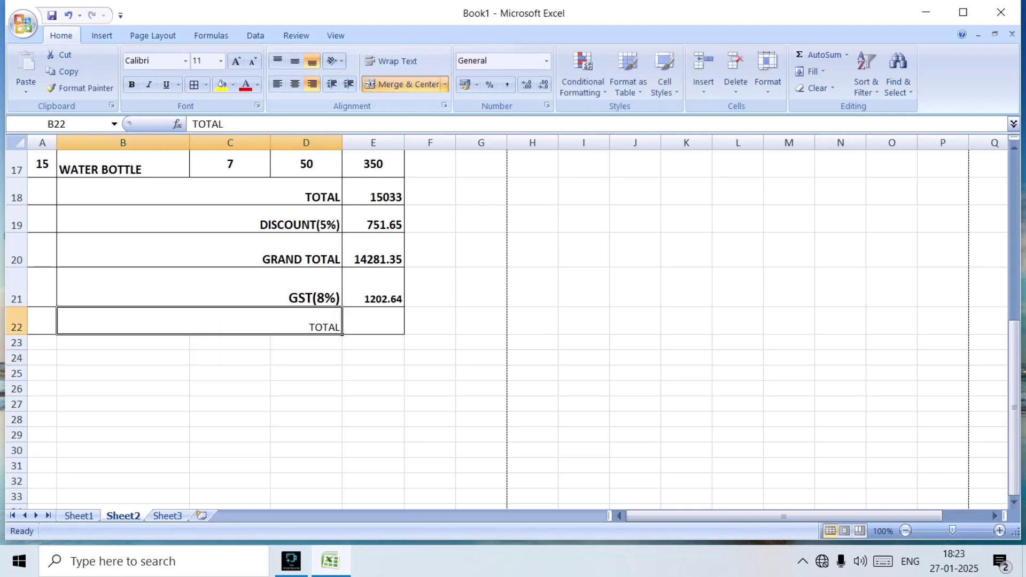
click(131, 85)
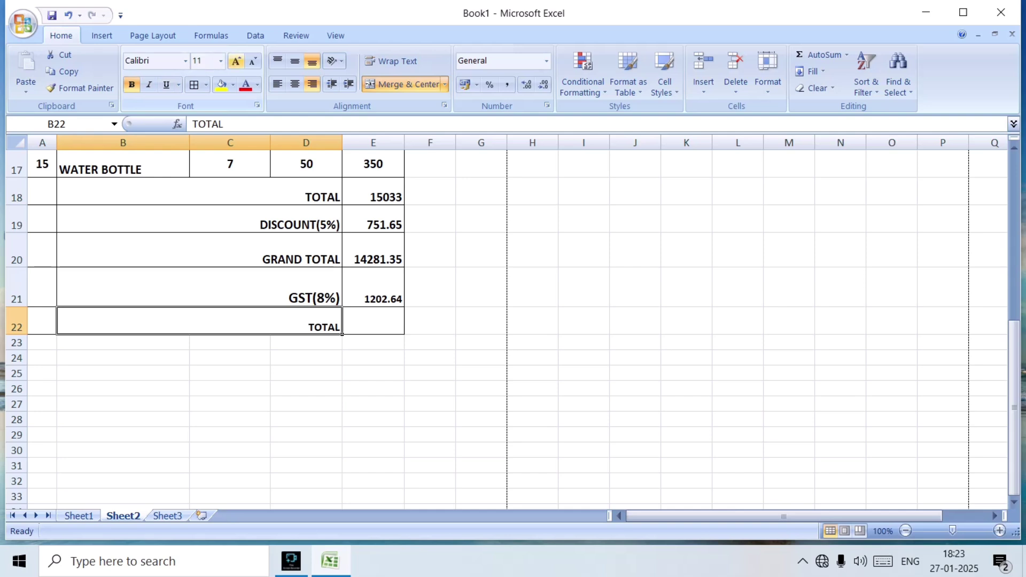
click(236, 60)
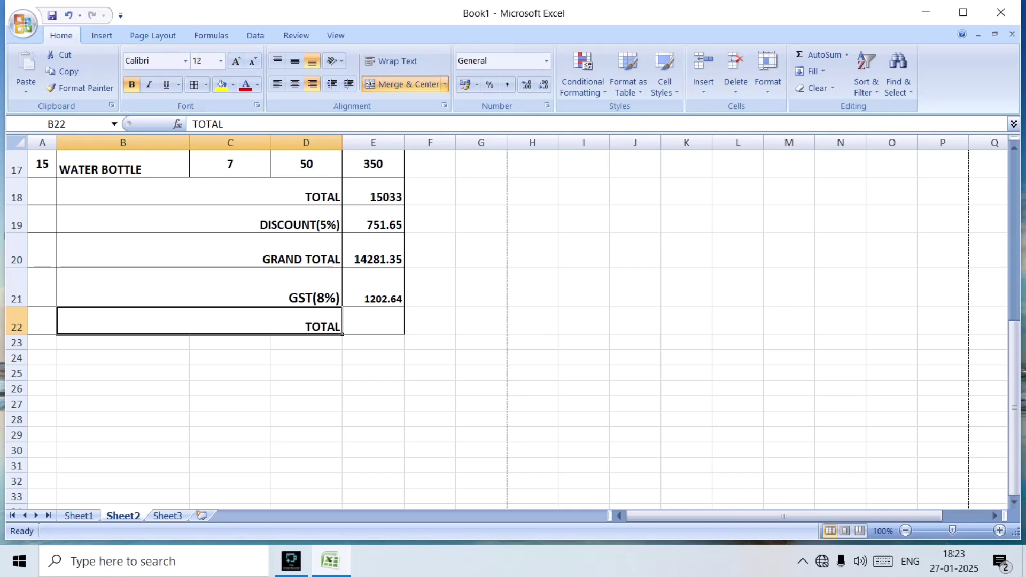
- Enter the formula =E18+E21 in cell E22 for the final TOTAL row
text(=)
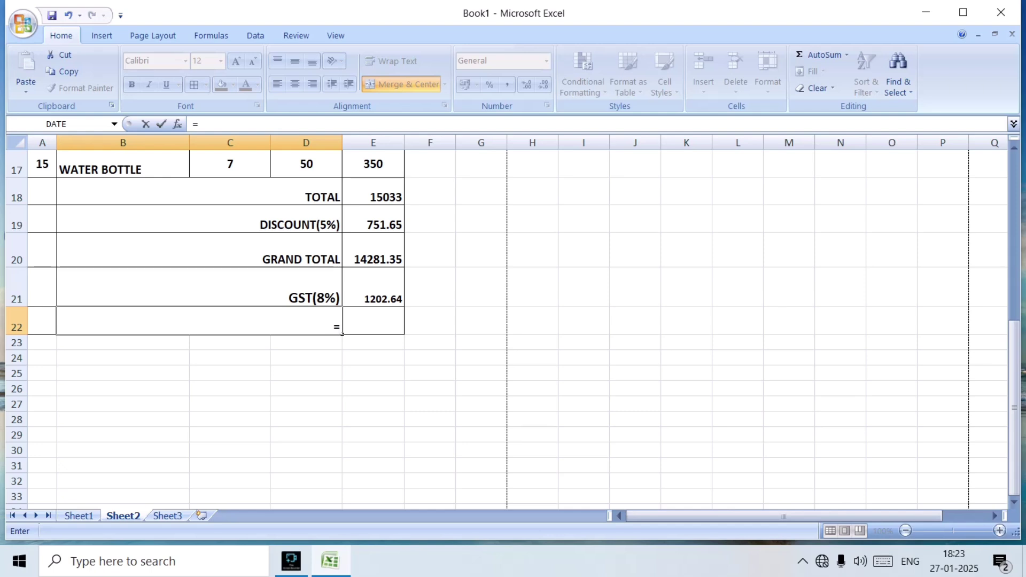
key(Escape)
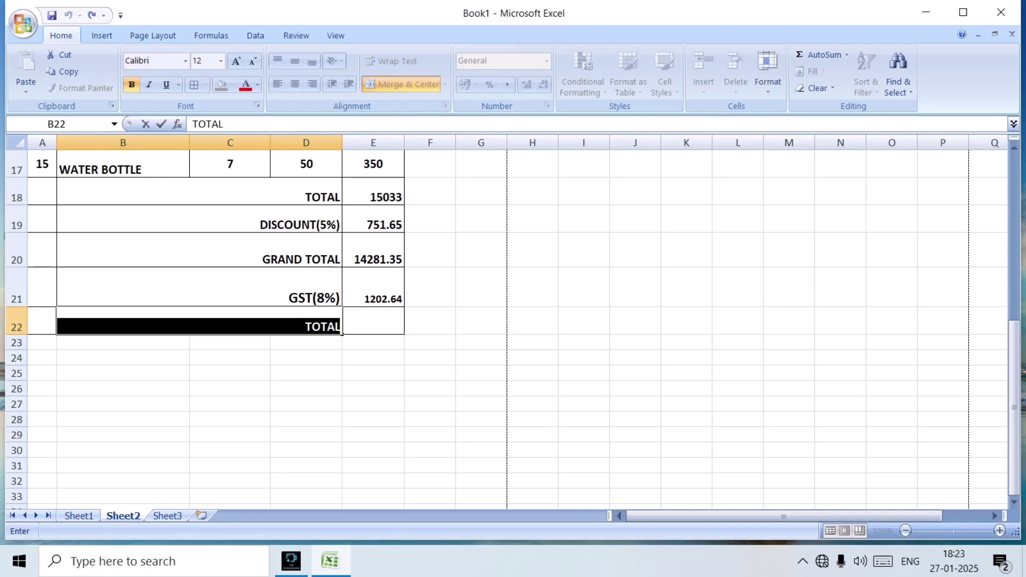
key(Tab)
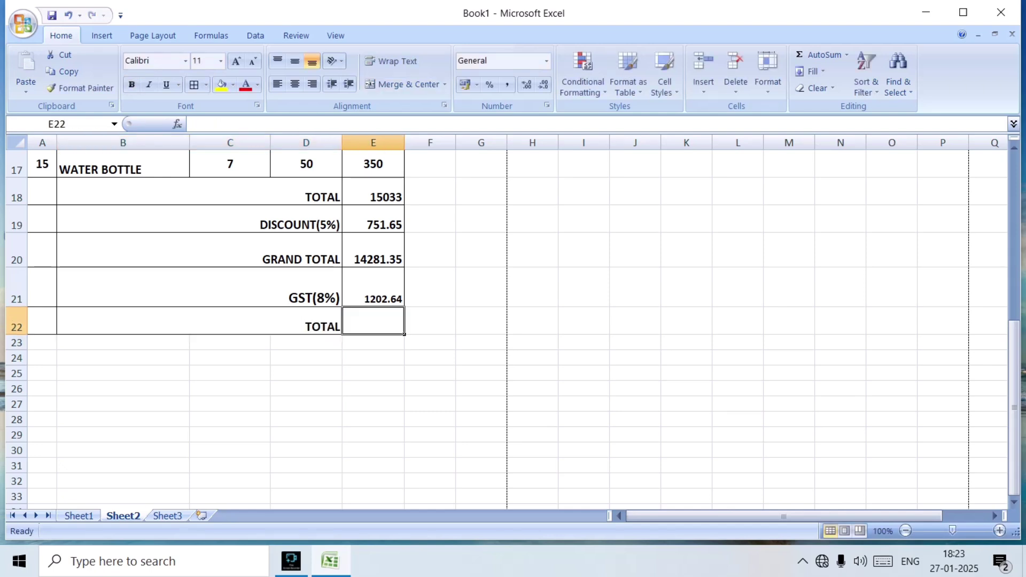
text(=)
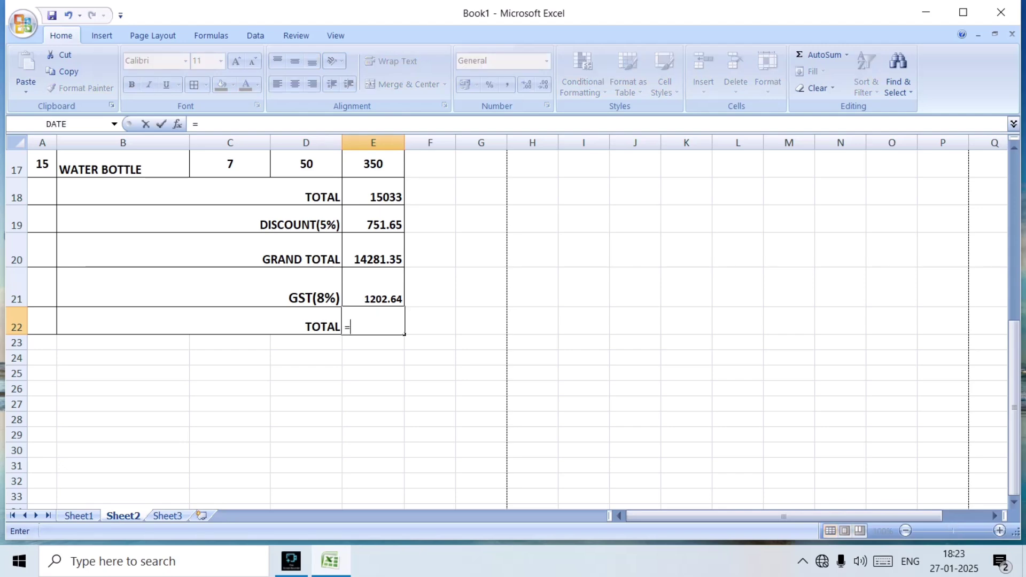
click(373, 193)
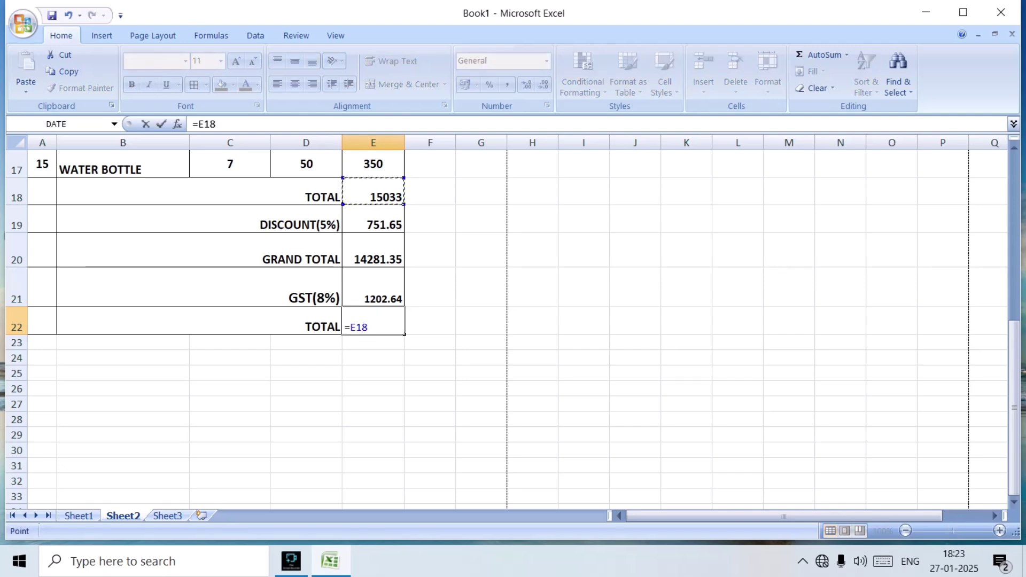
text(+)
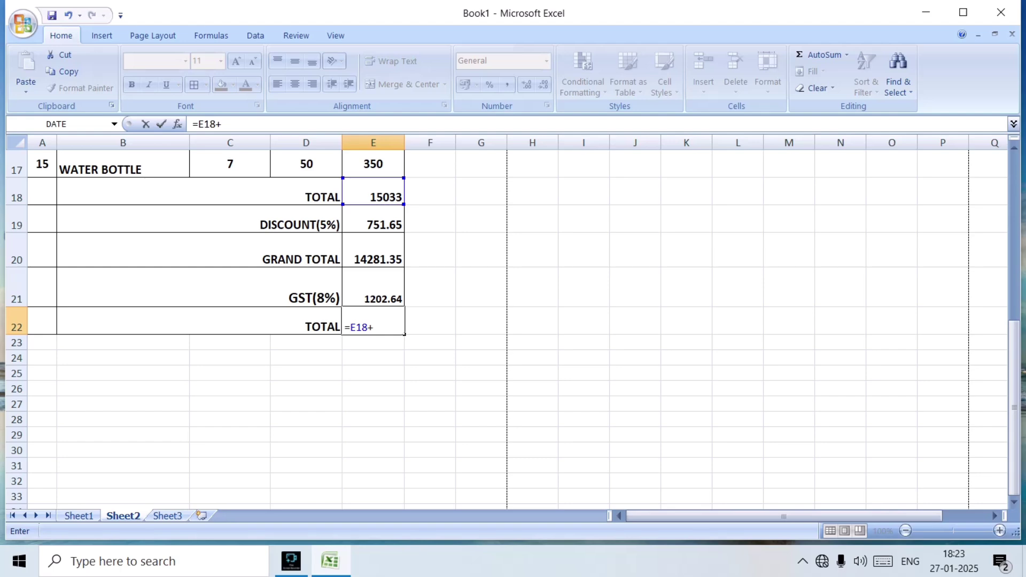
key(Up)
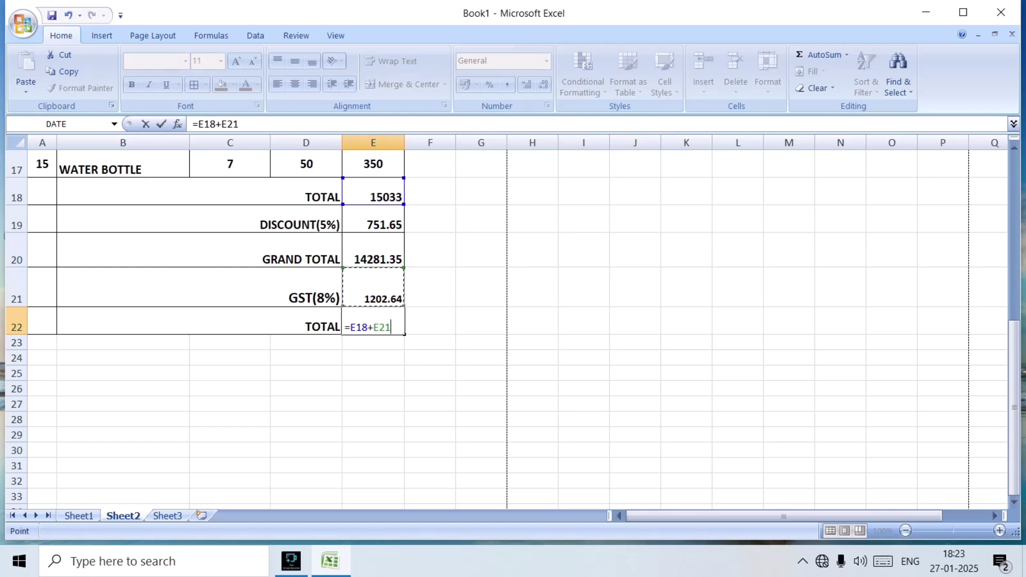
key(Return)
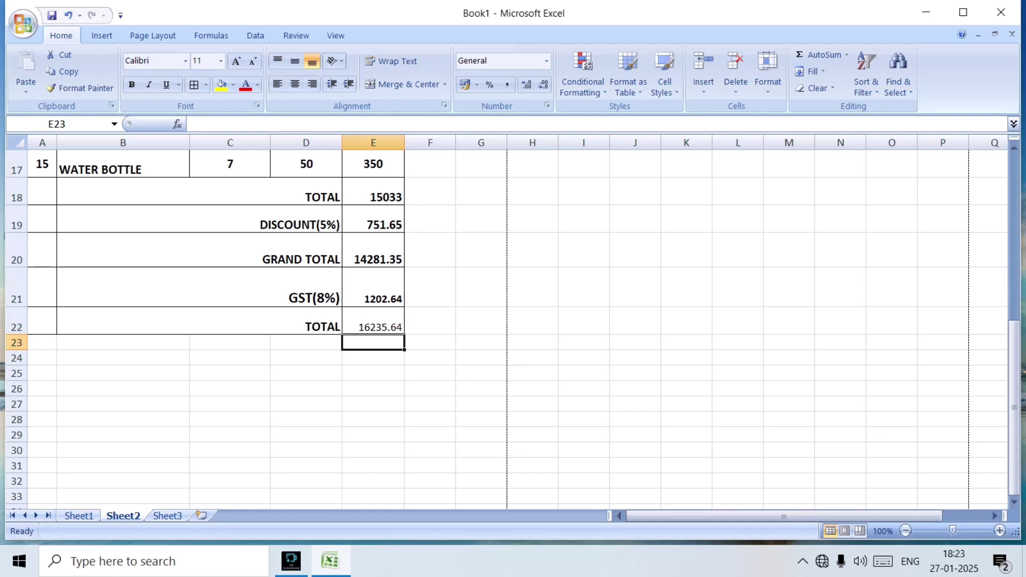
- Make the final total amount in E22 bold with font size 14
click(373, 373)
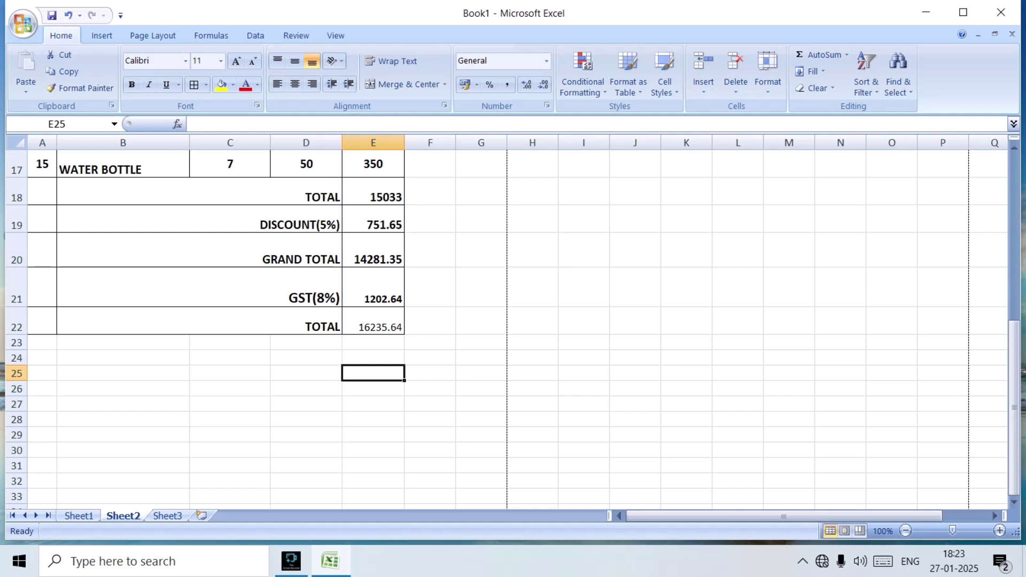
click(373, 322)
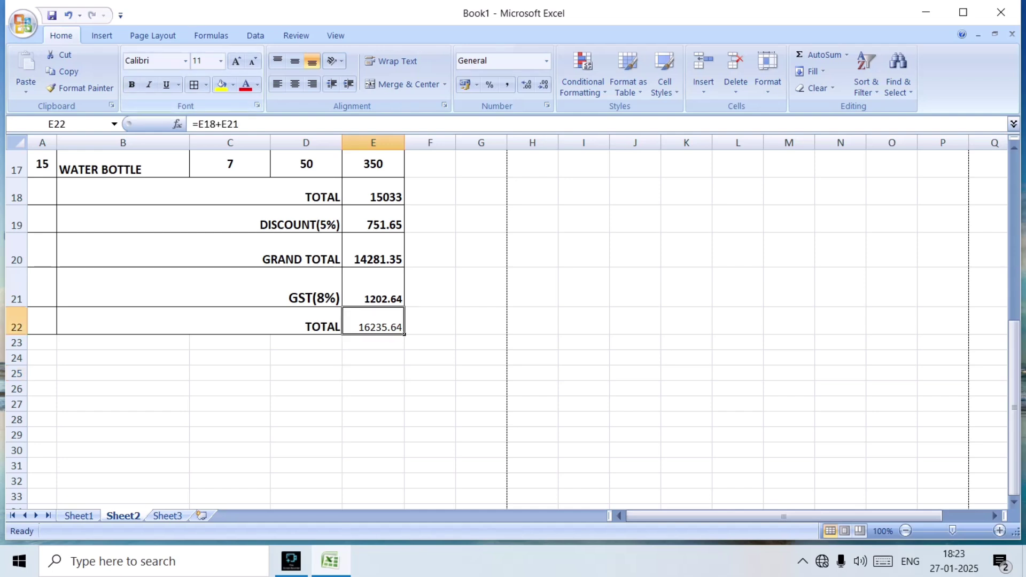
click(132, 84)
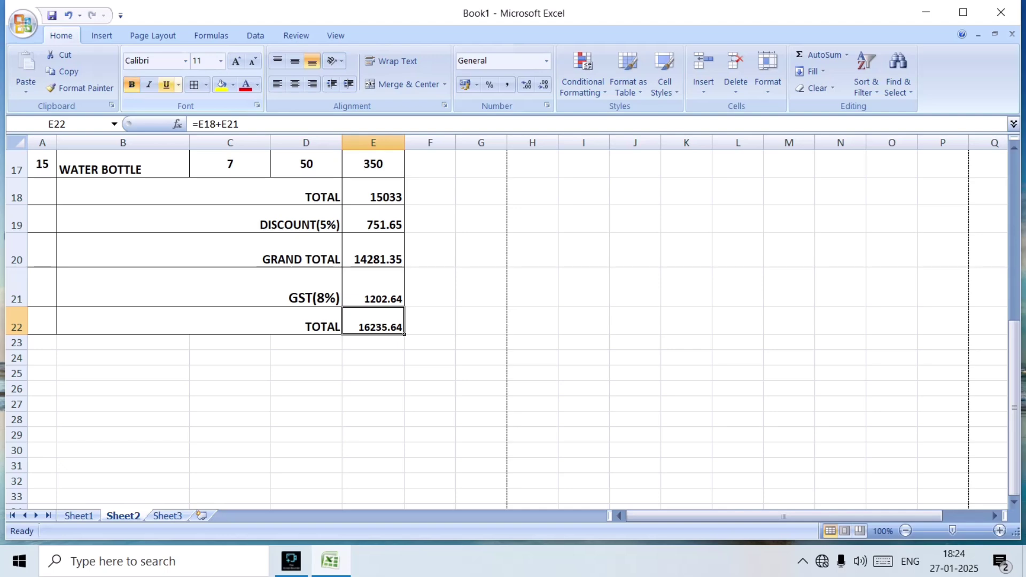
click(236, 61)
click(236, 61)
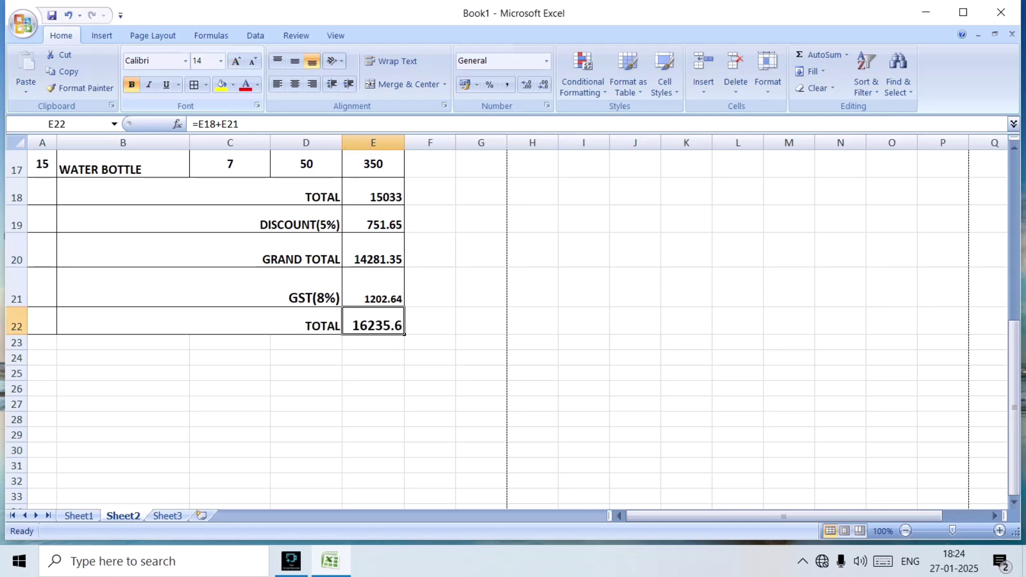
- Color the BILL title in A1 red and fill its merged cell with yellow
key(ctrl+Home)
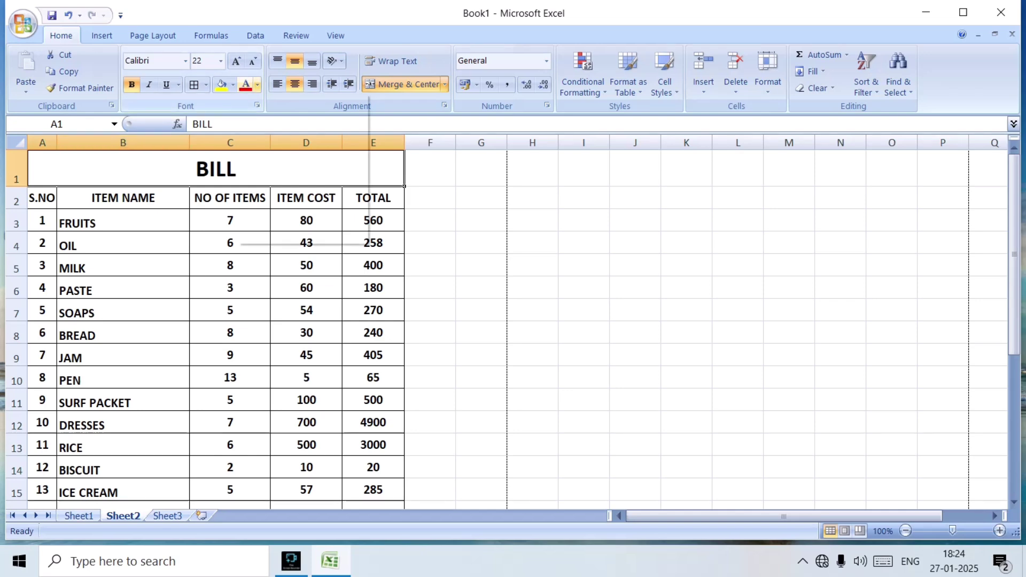
click(257, 85)
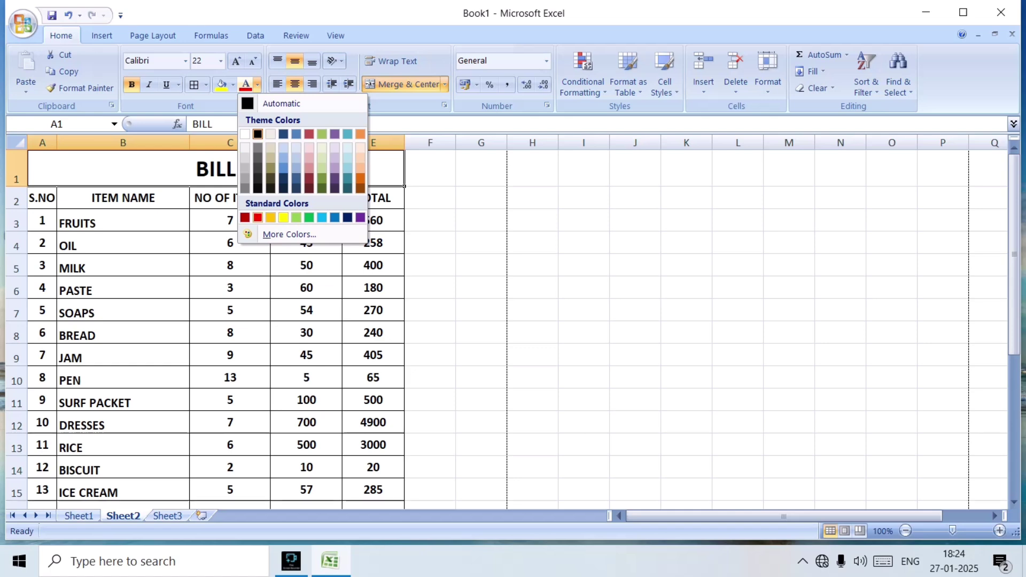
click(258, 217)
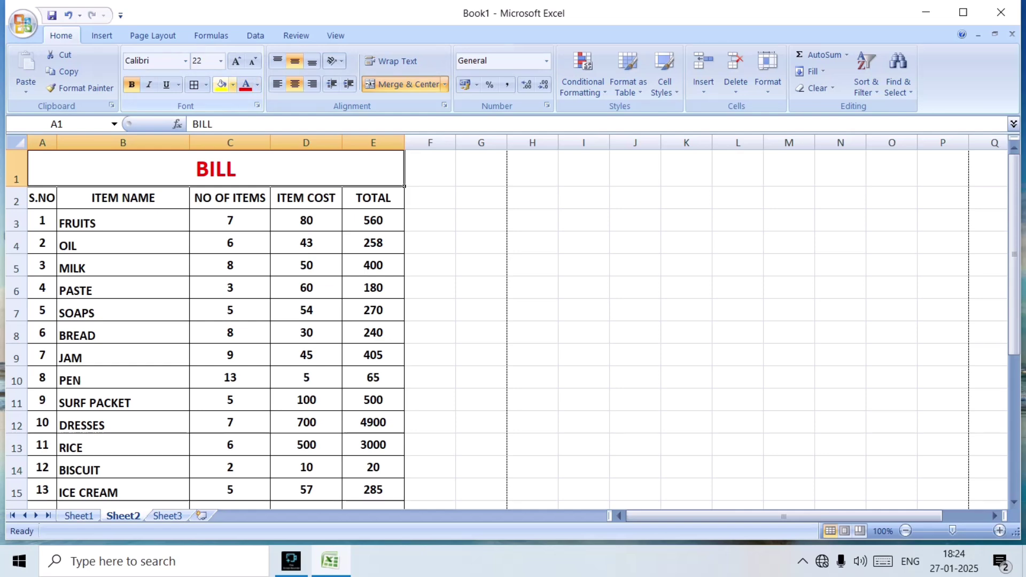
click(233, 84)
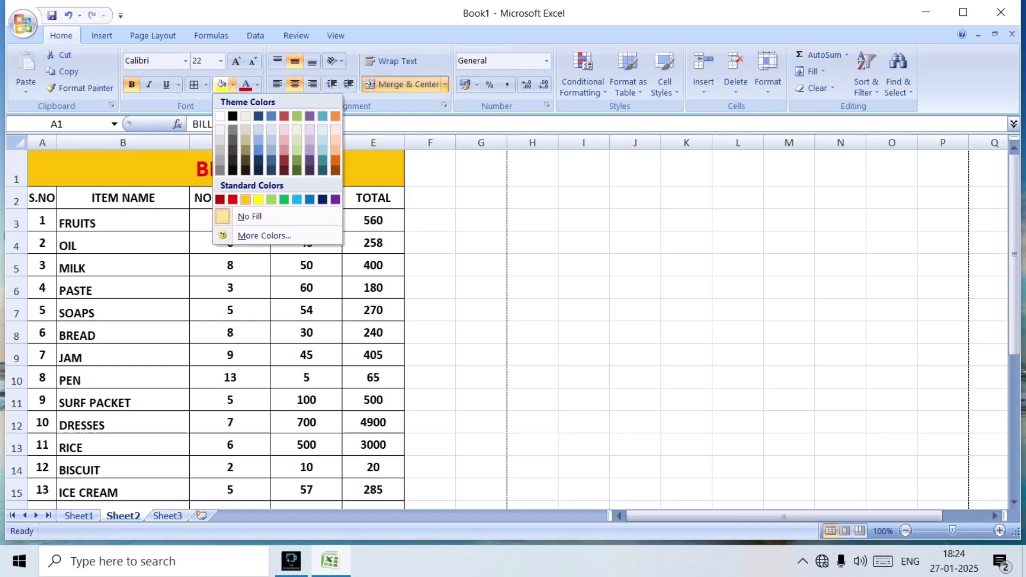
click(258, 199)
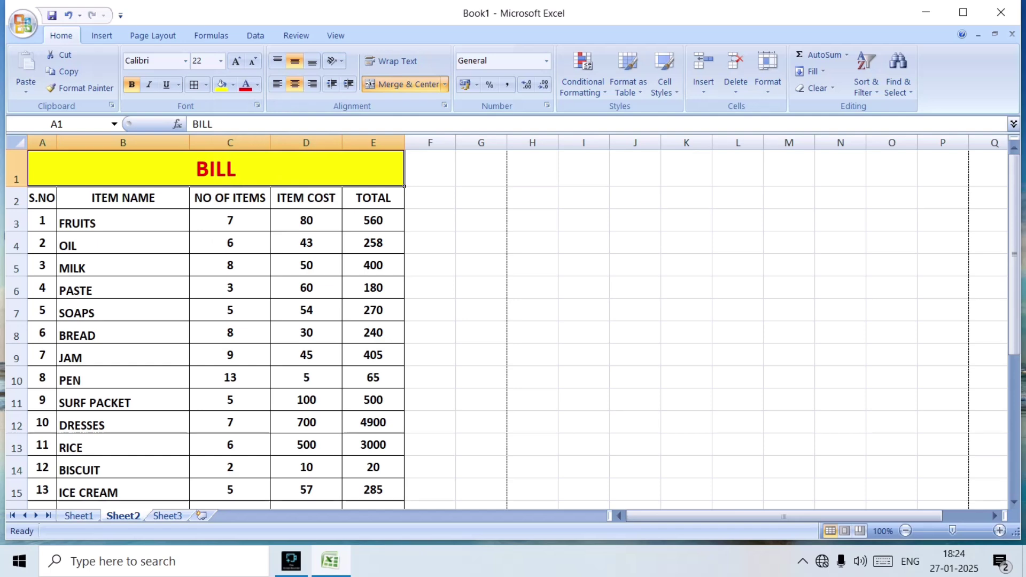
- Look over the whole bill table, from the BILL title down to the summary rows
scroll(508, 329, down, 2)
scroll(508, 328, up, 2)
scroll(507, 329, down, 11)
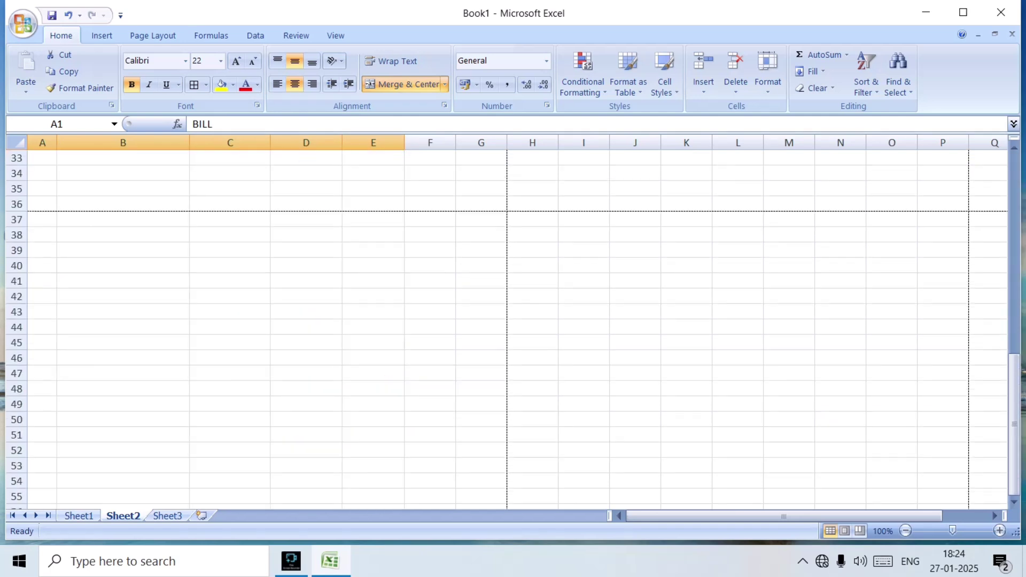
scroll(508, 329, up, 11)
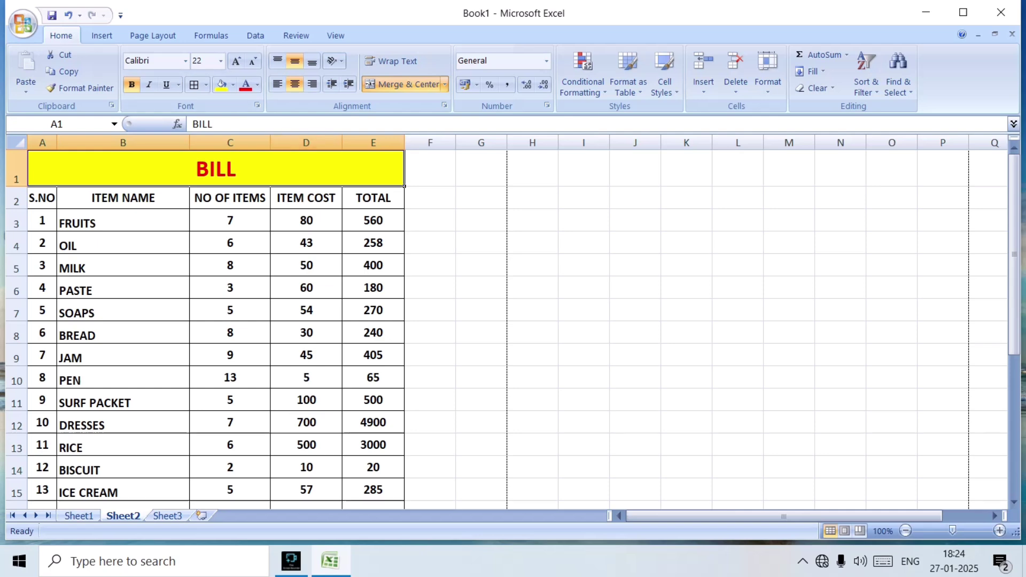
scroll(508, 329, down, 5)
scroll(508, 328, up, 5)
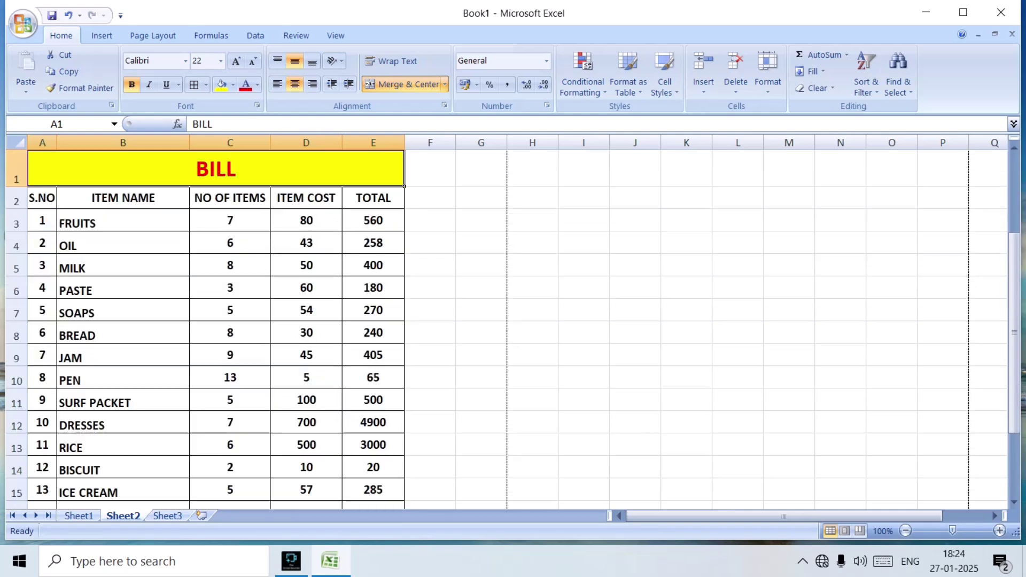
scroll(508, 328, down, 5)
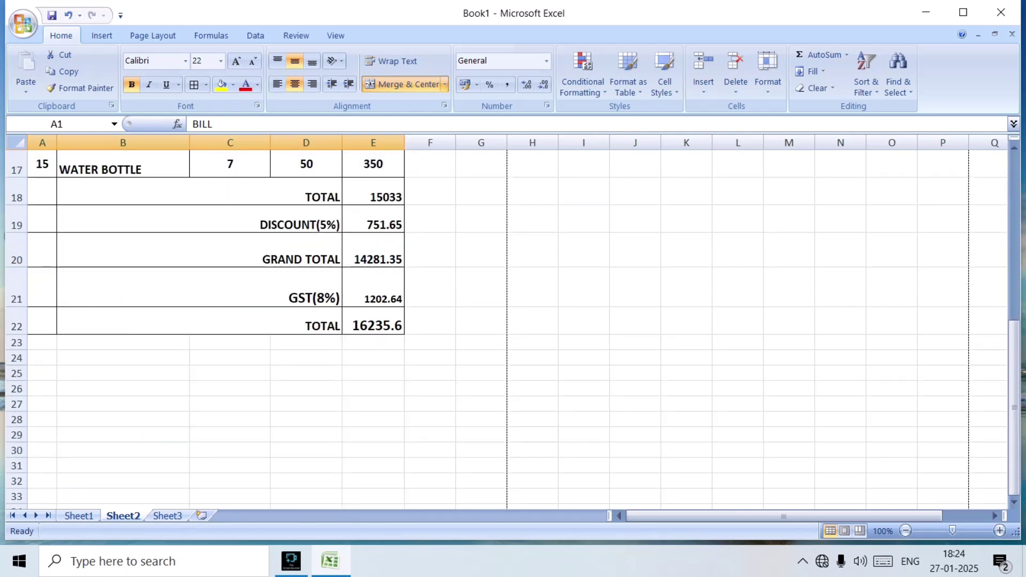
scroll(508, 329, up, 5)
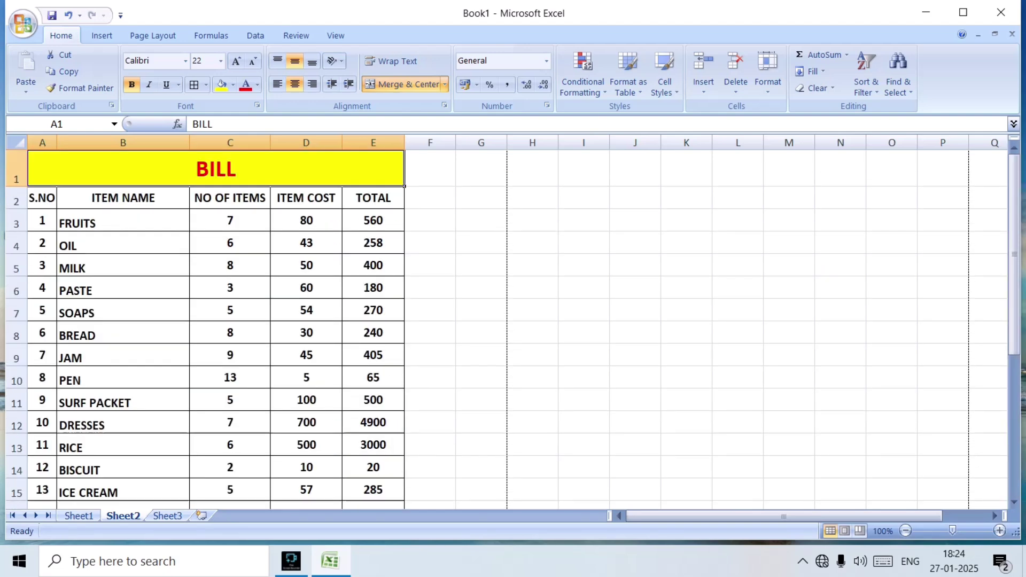
drag(122, 222, 374, 491)
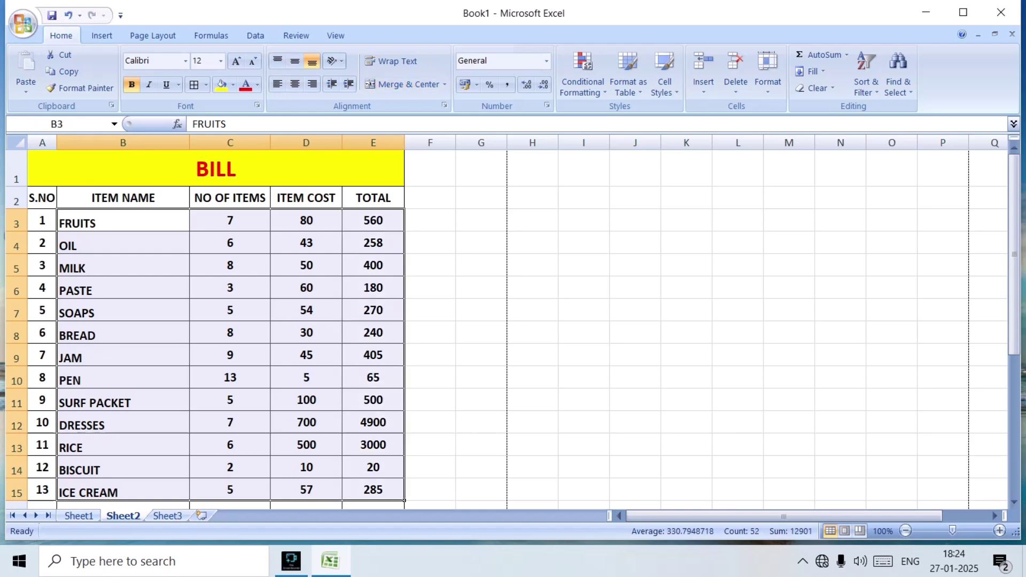
scroll(374, 492, down, 3)
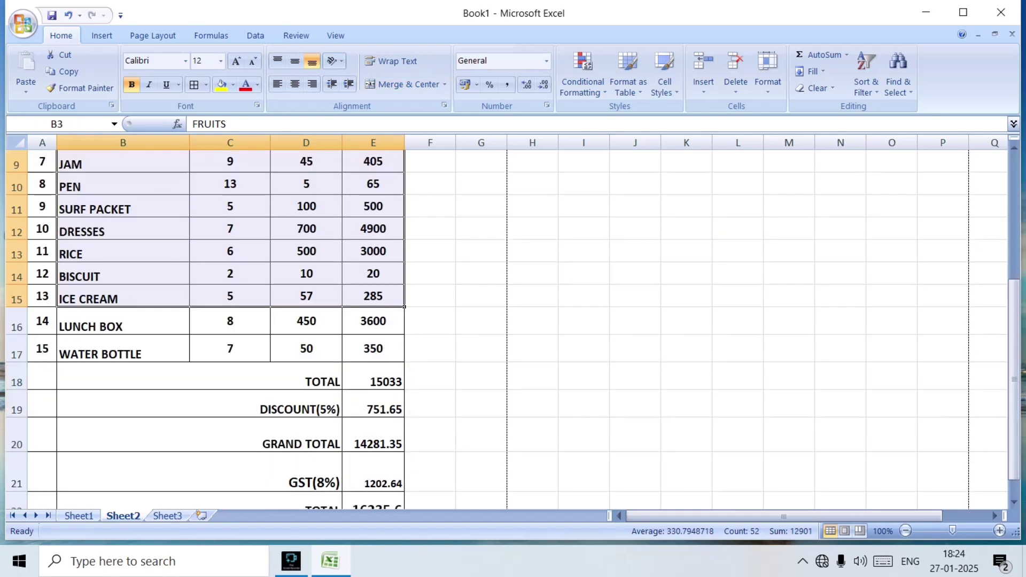
click(307, 296)
scroll(306, 296, up, 3)
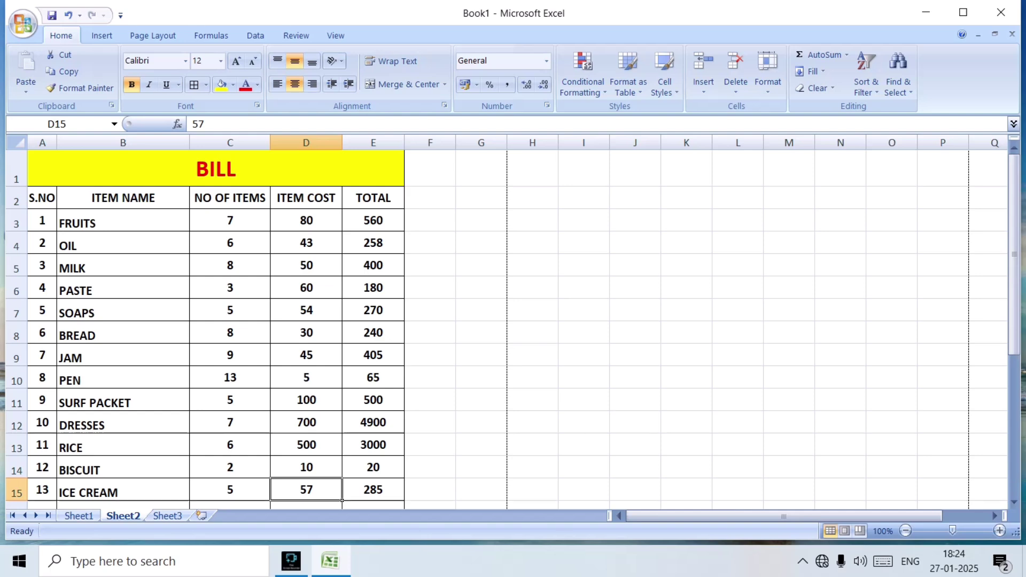
- Remove bold formatting from the item names, quantities, costs and totals in cells B3:E17
drag(123, 222, 401, 449)
key(ctrl+b)
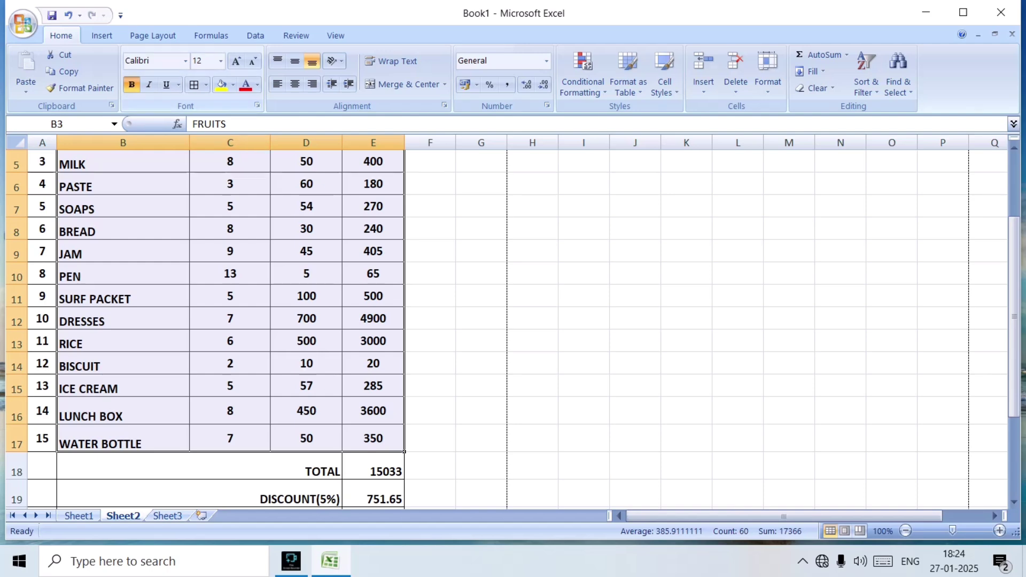
scroll(481, 320, up, 2)
click(481, 332)
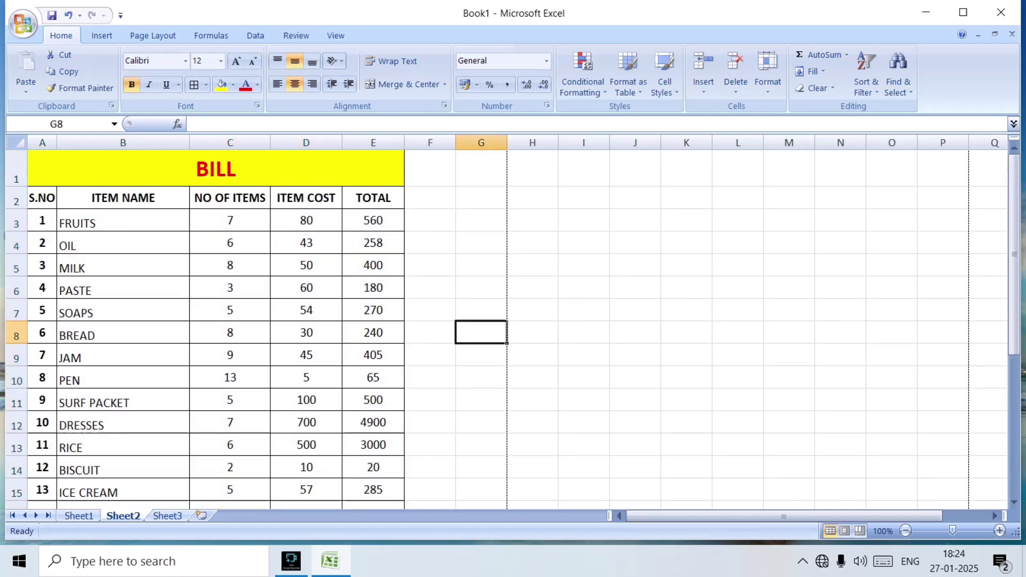
- Remove bold formatting from the summary row labels in cells B18 to B22
scroll(481, 333, down, 8)
scroll(481, 333, up, 5)
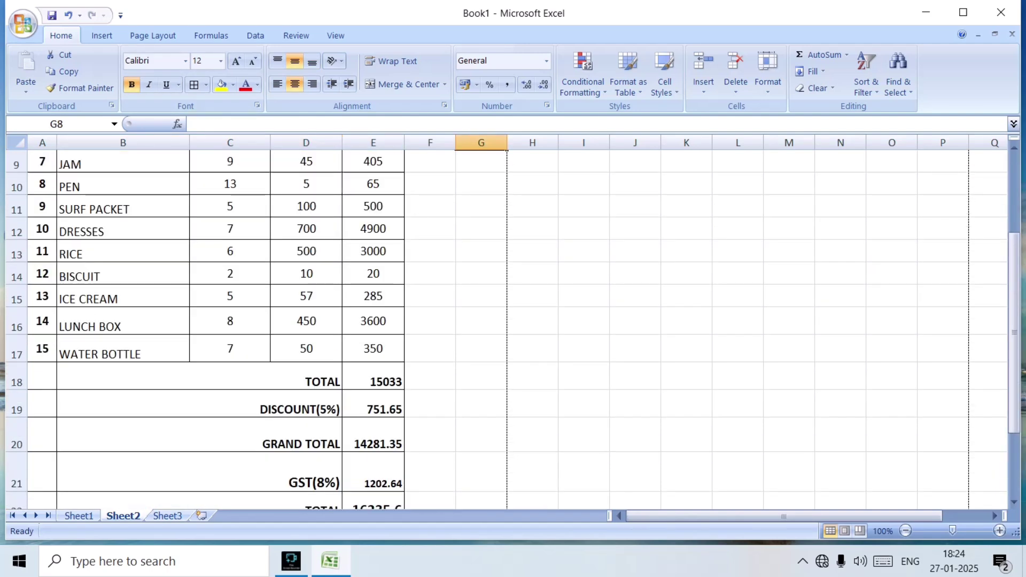
drag(321, 377, 331, 464)
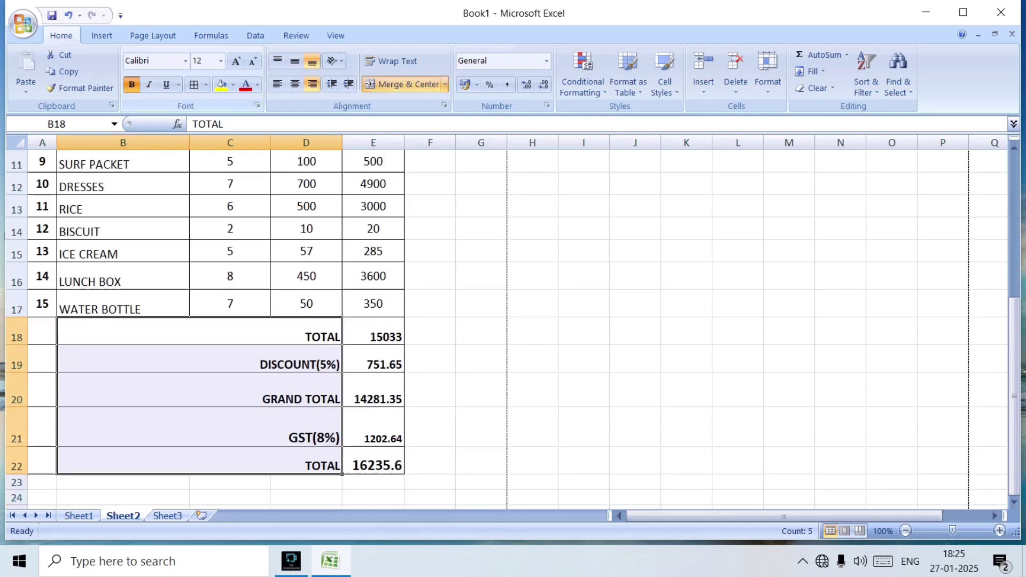
click(131, 85)
click(430, 359)
scroll(513, 329, up, 4)
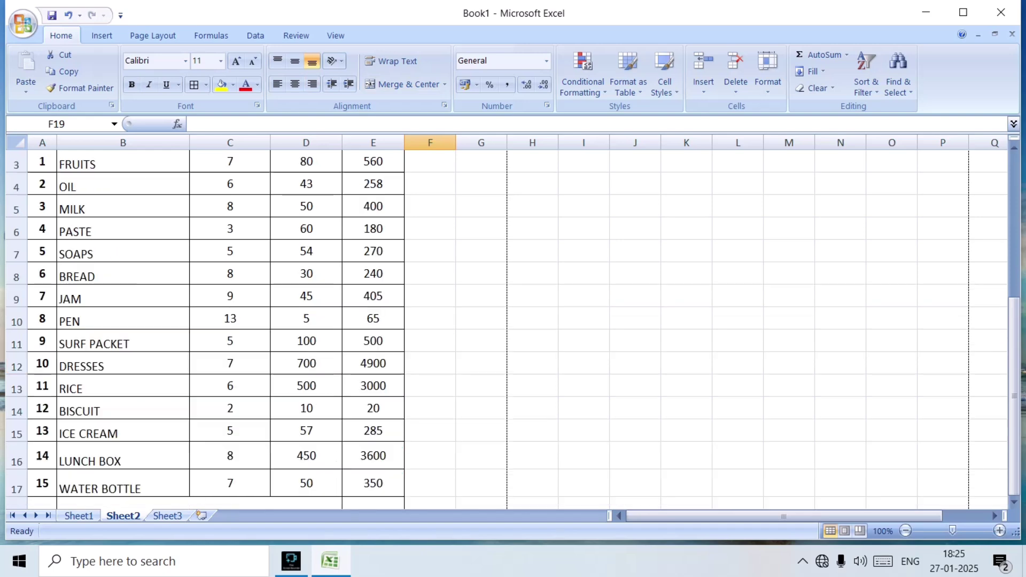
- Check the bill's page layout in Print Preview, then return to the worksheet
scroll(513, 329, down, 11)
scroll(513, 330, up, 8)
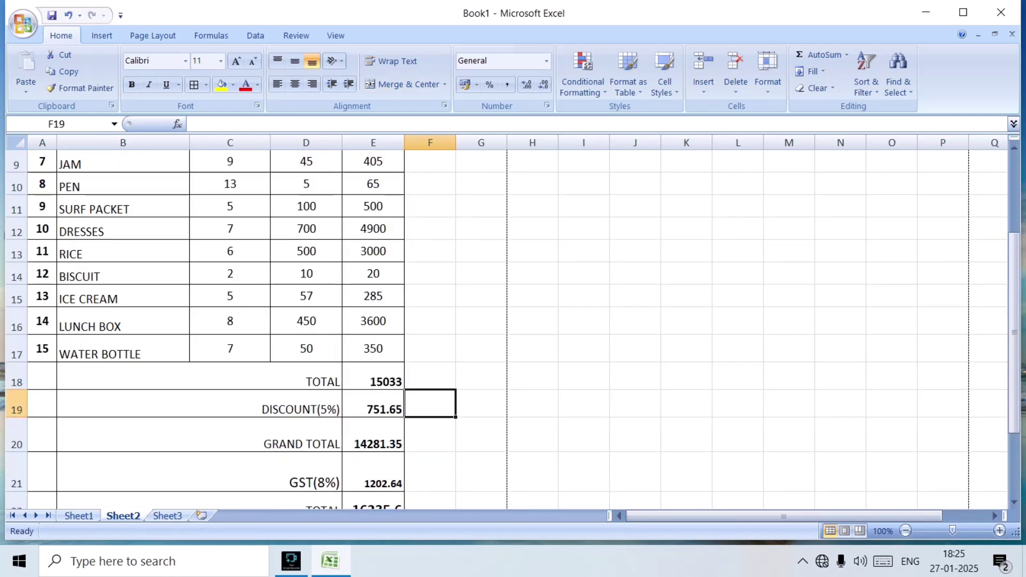
scroll(513, 330, up, 3)
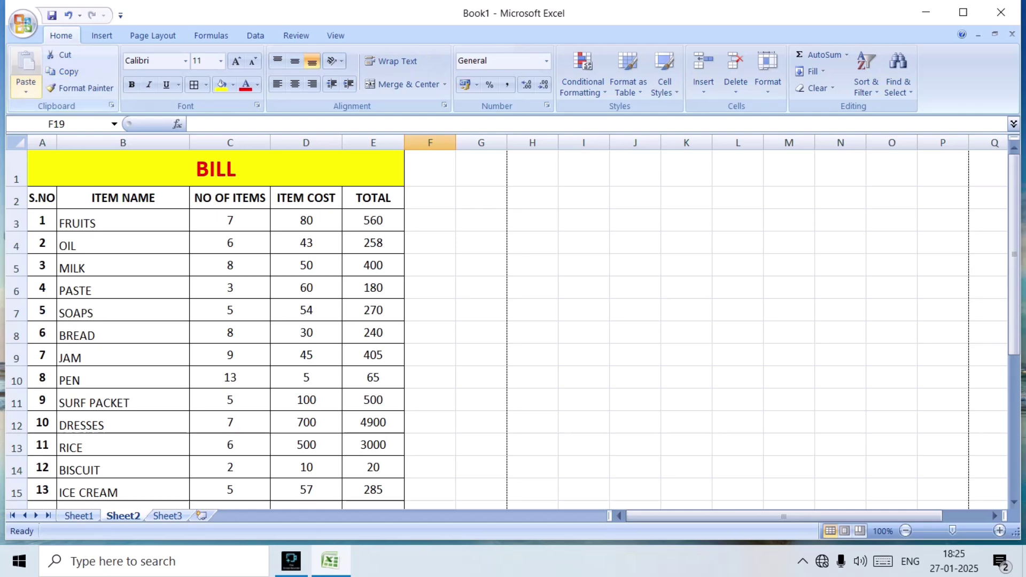
click(23, 23)
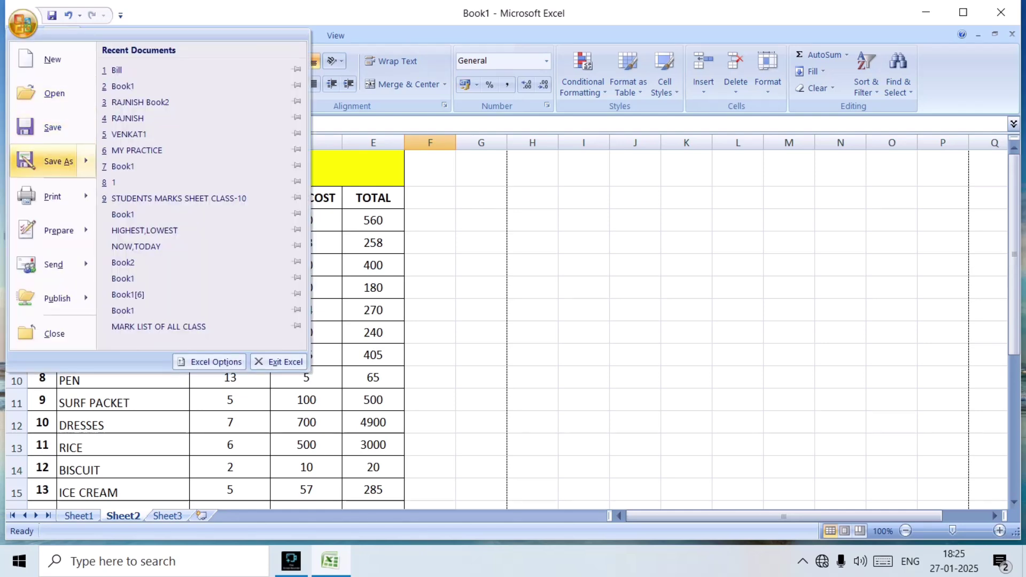
mouse_move(52, 196)
click(200, 166)
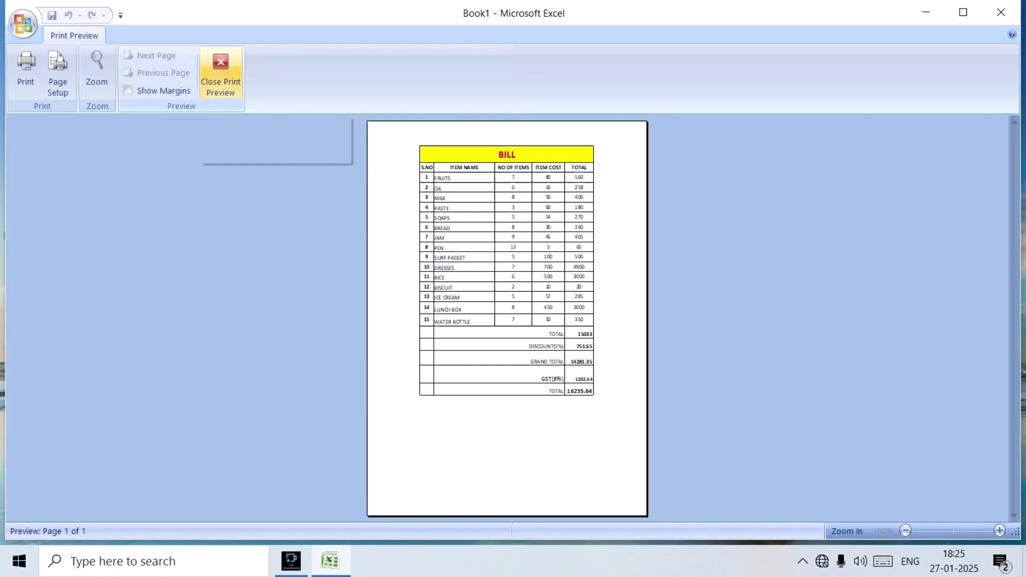
click(220, 74)
- Review the finished bill's item rows and its total, discount and GST rows in the worksheet
scroll(508, 321, down, 13)
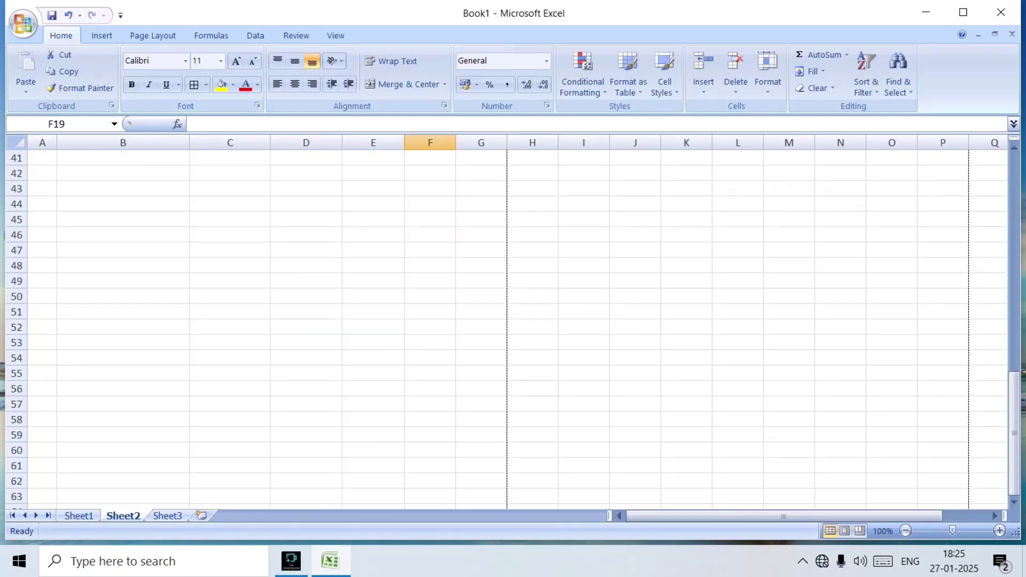
scroll(508, 320, up, 11)
scroll(508, 321, down, 7)
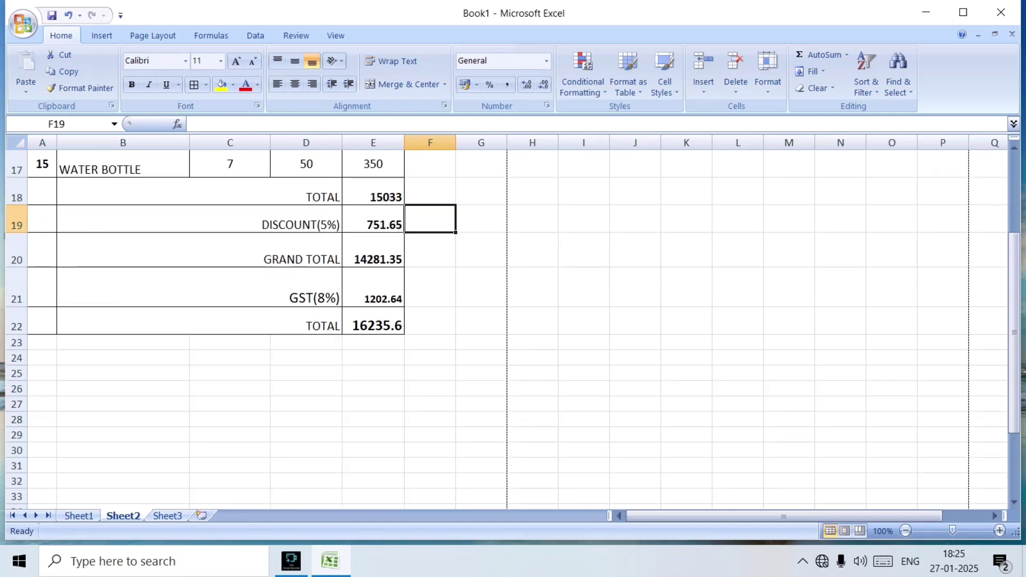
scroll(508, 321, up, 7)
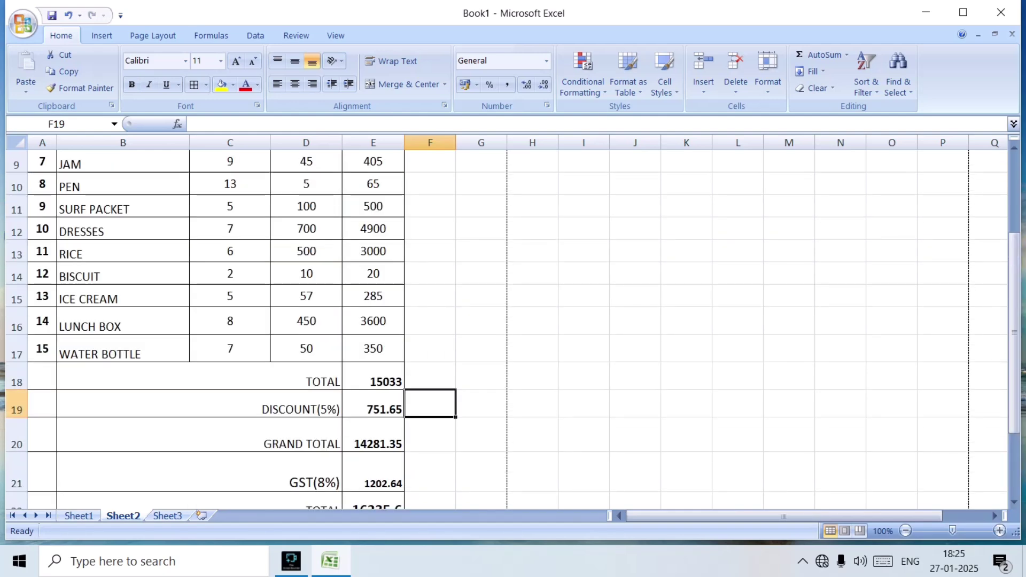
scroll(508, 321, down, 5)
scroll(508, 321, up, 5)
scroll(508, 321, up, 3)
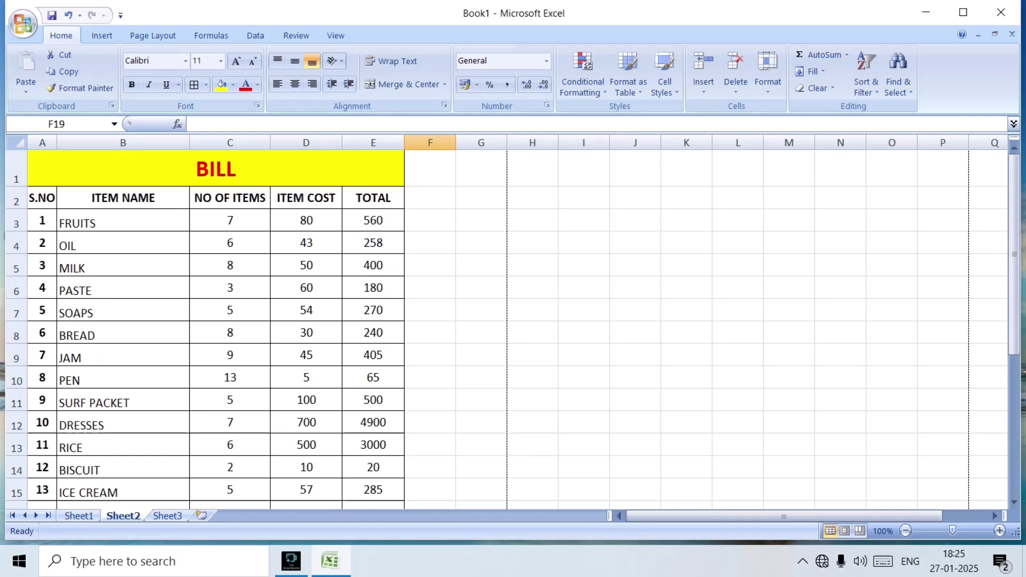